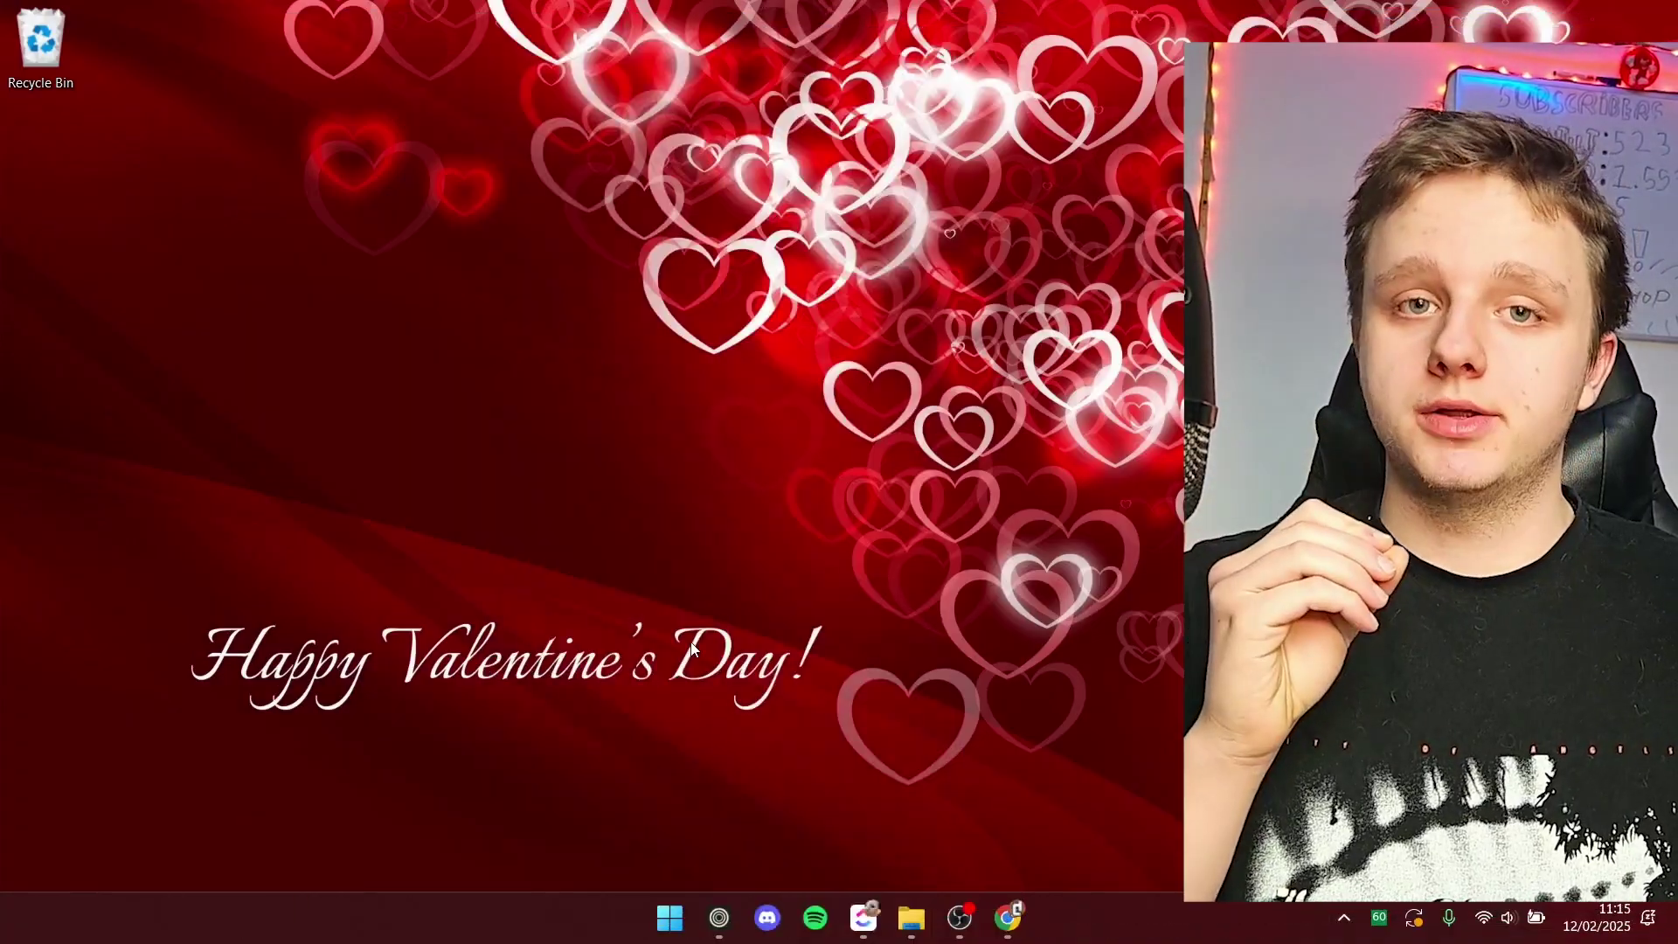
Run 'temp' to open C:\Windows\Temp in File Explorer, granting permanent folder access.
{"action": "key", "text": "super+r"}
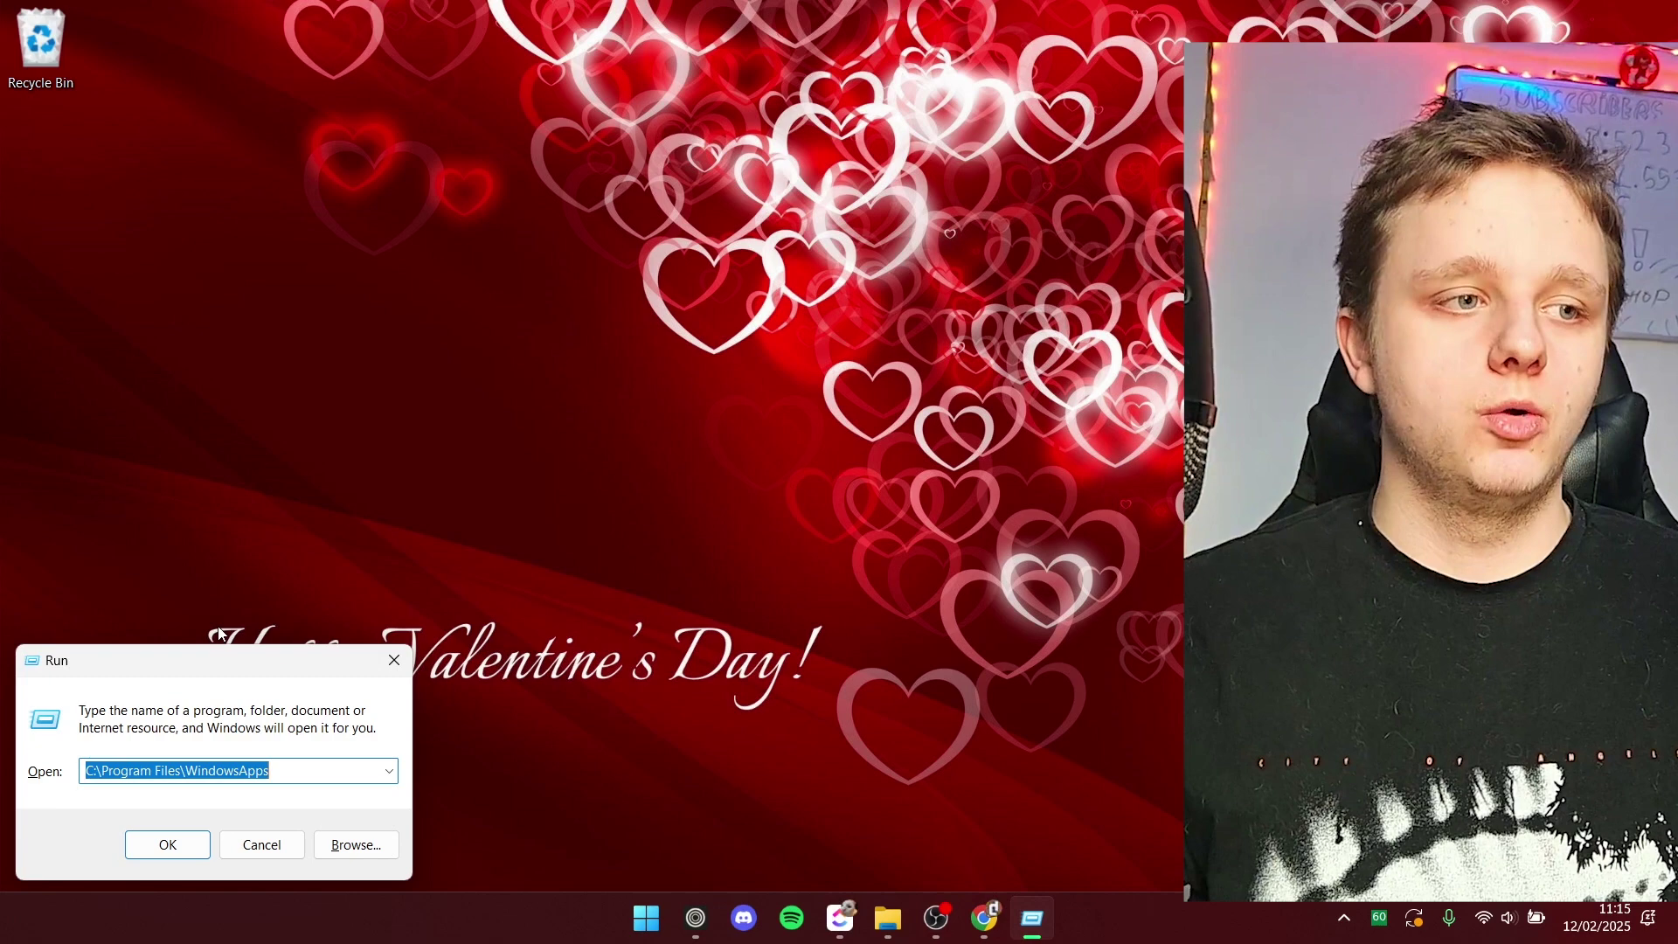
{"action": "left_click_drag", "start_coordinate": [204, 657], "coordinate": [823, 353]}
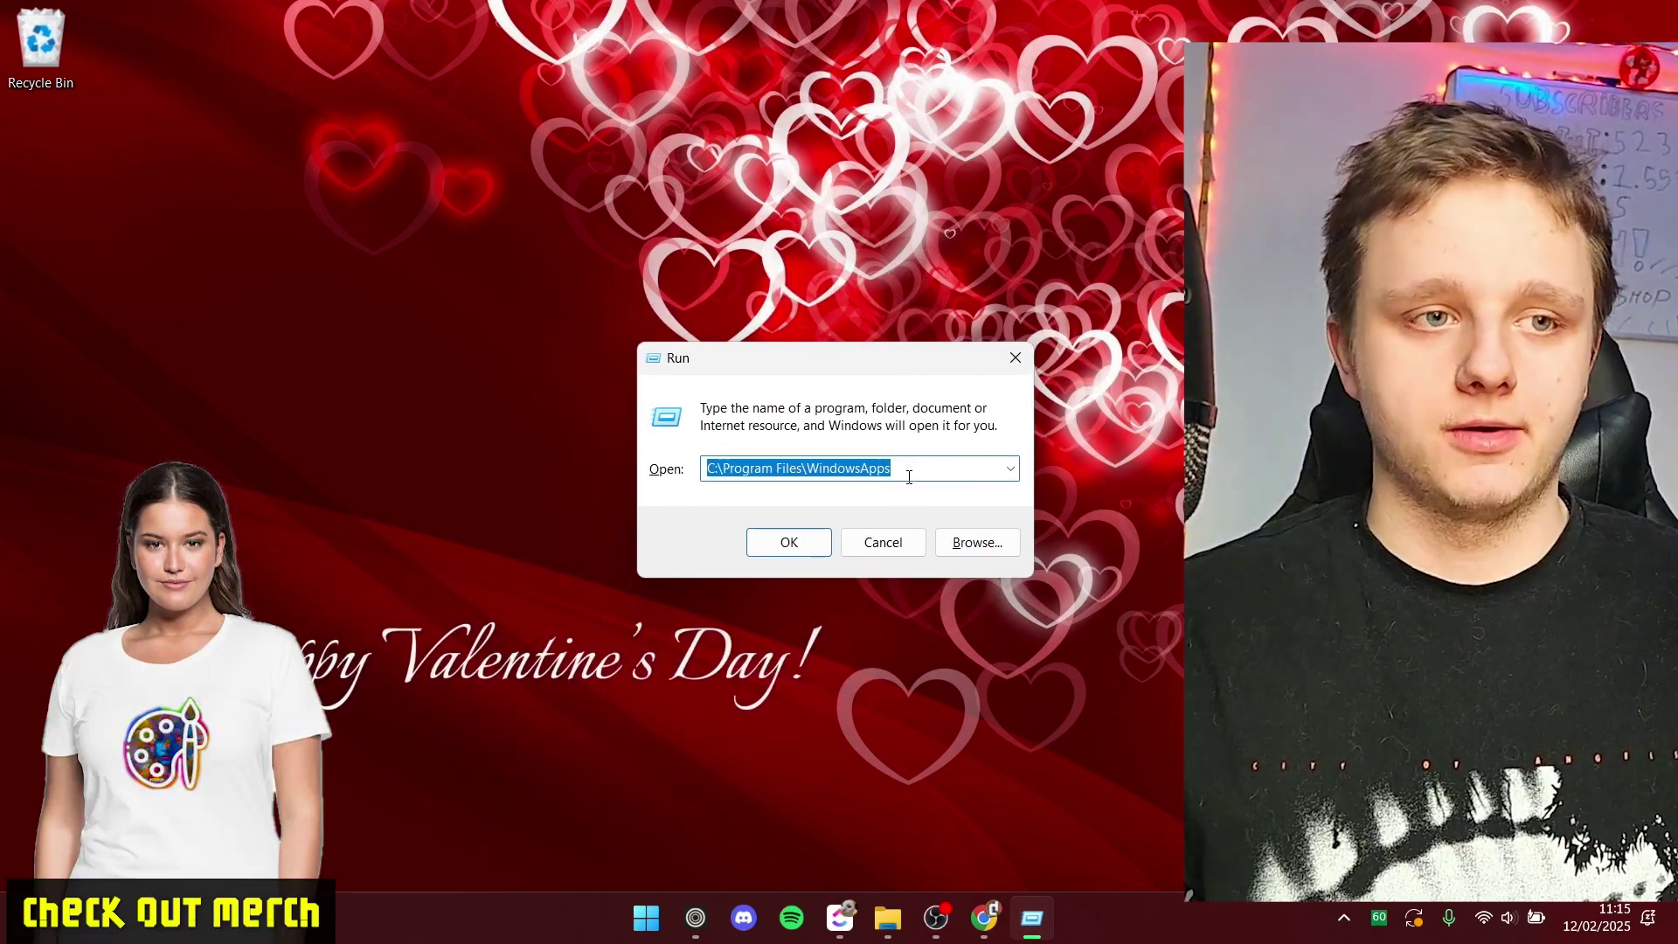
{"action": "left_click", "coordinate": [908, 476]}
{"action": "key", "text": "ctrl+a"}
{"action": "type", "text": "t"}
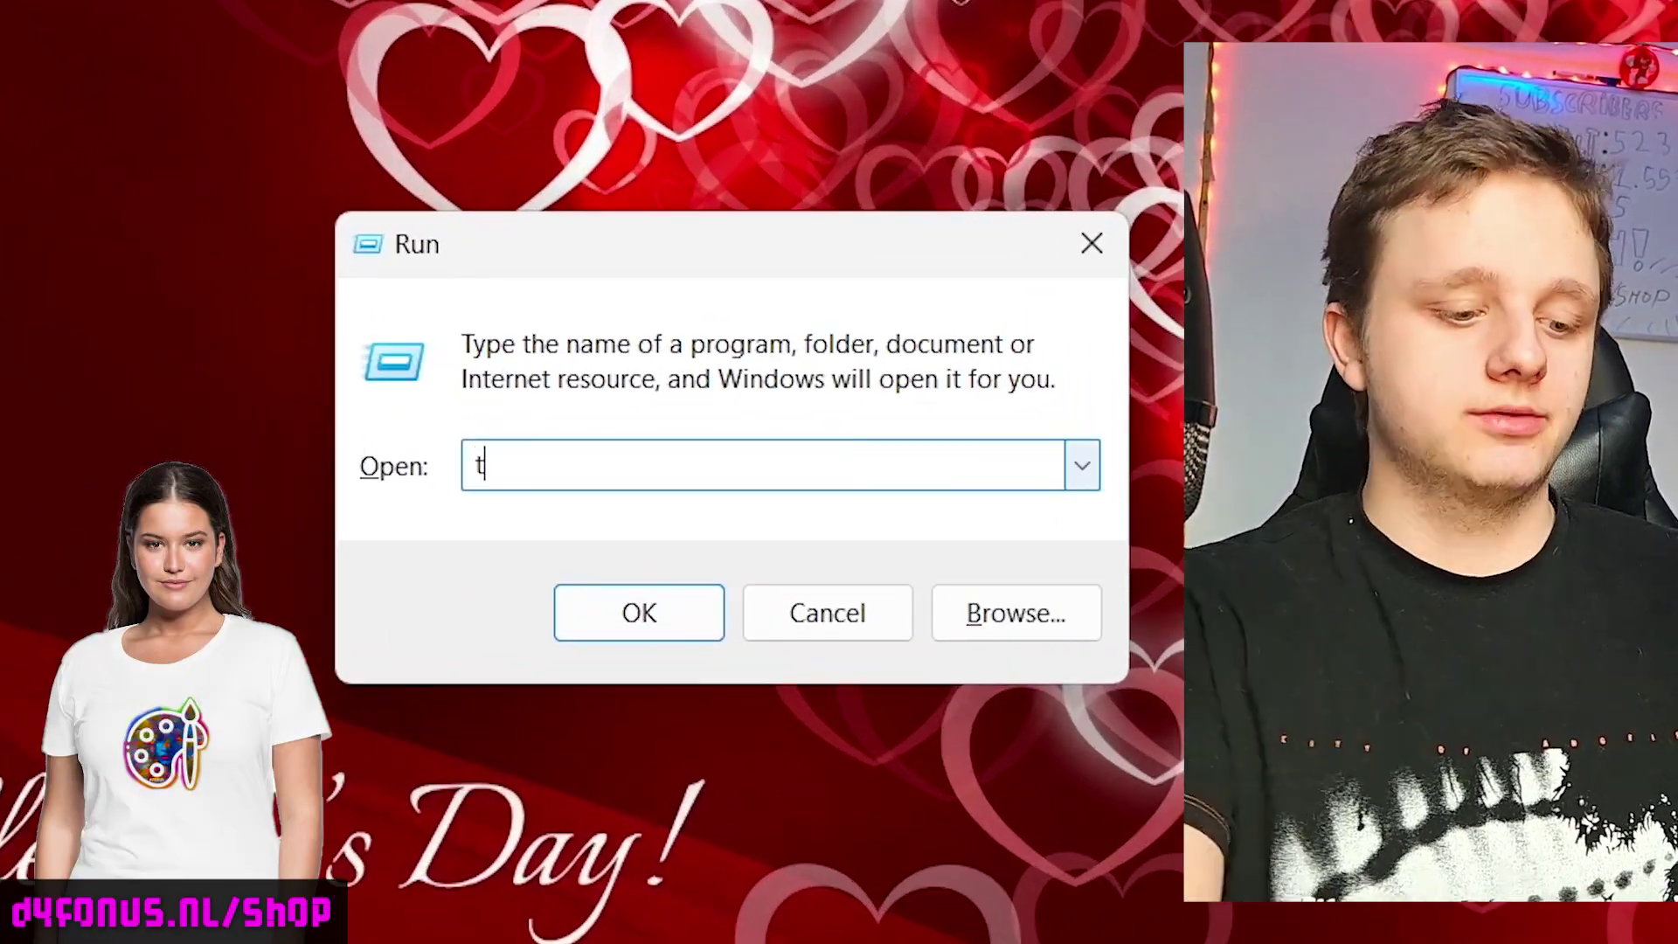
{"action": "type", "text": "emo"}
{"action": "key", "text": "BackSpace"}
{"action": "type", "text": "p"}
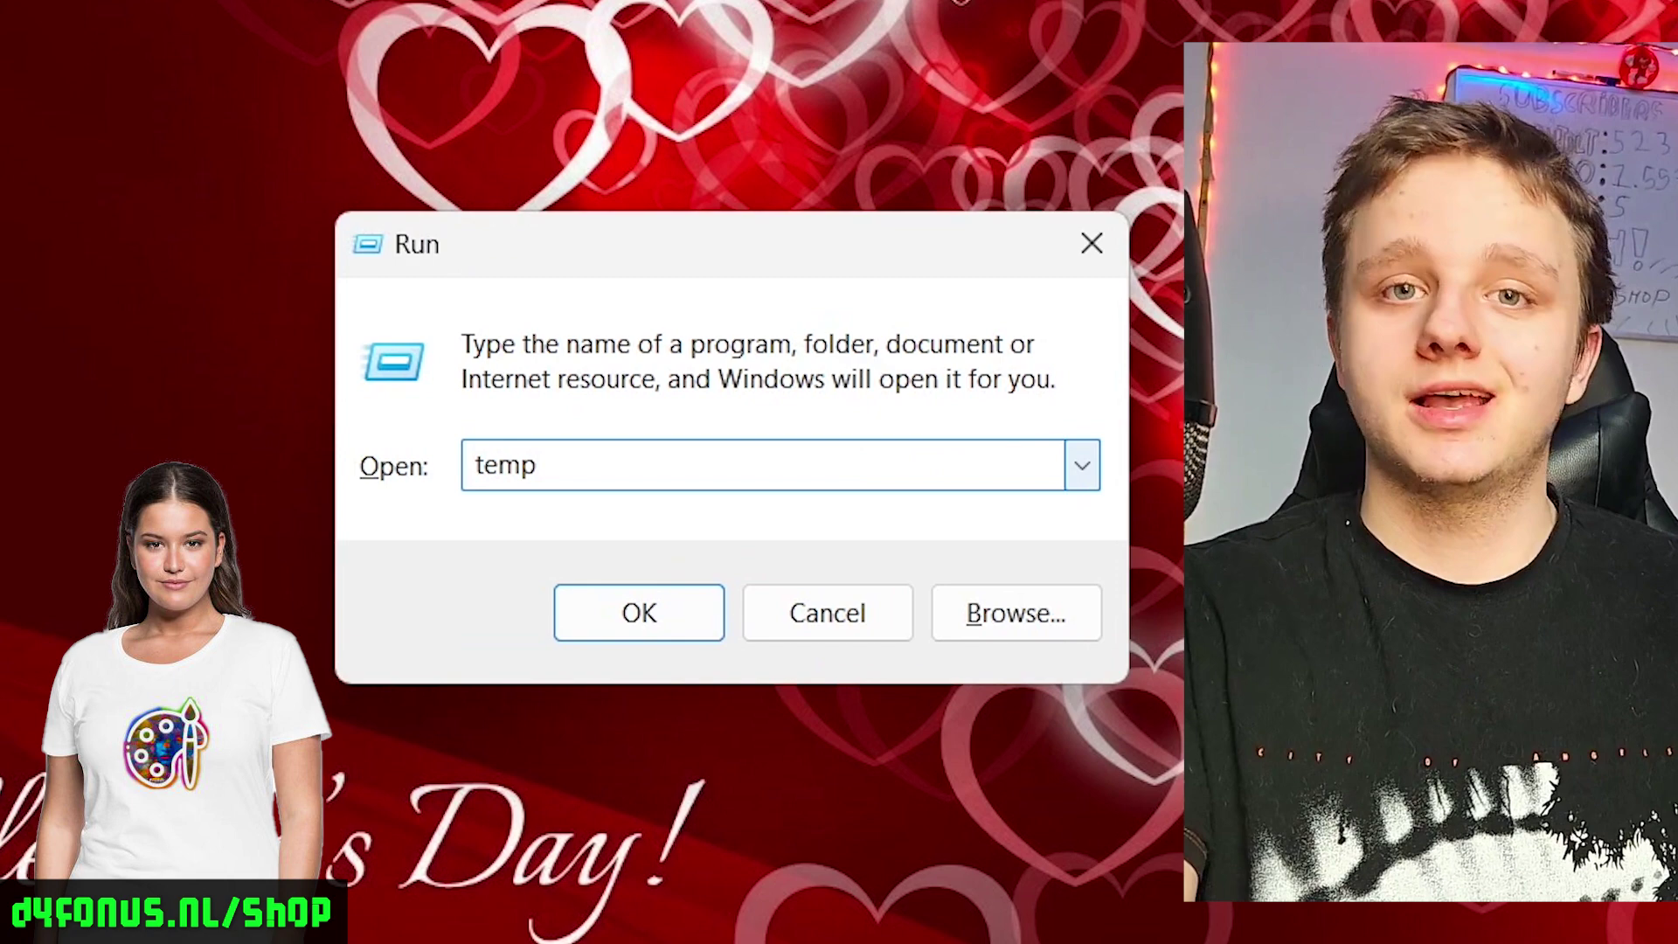
{"action": "key", "text": "Return"}
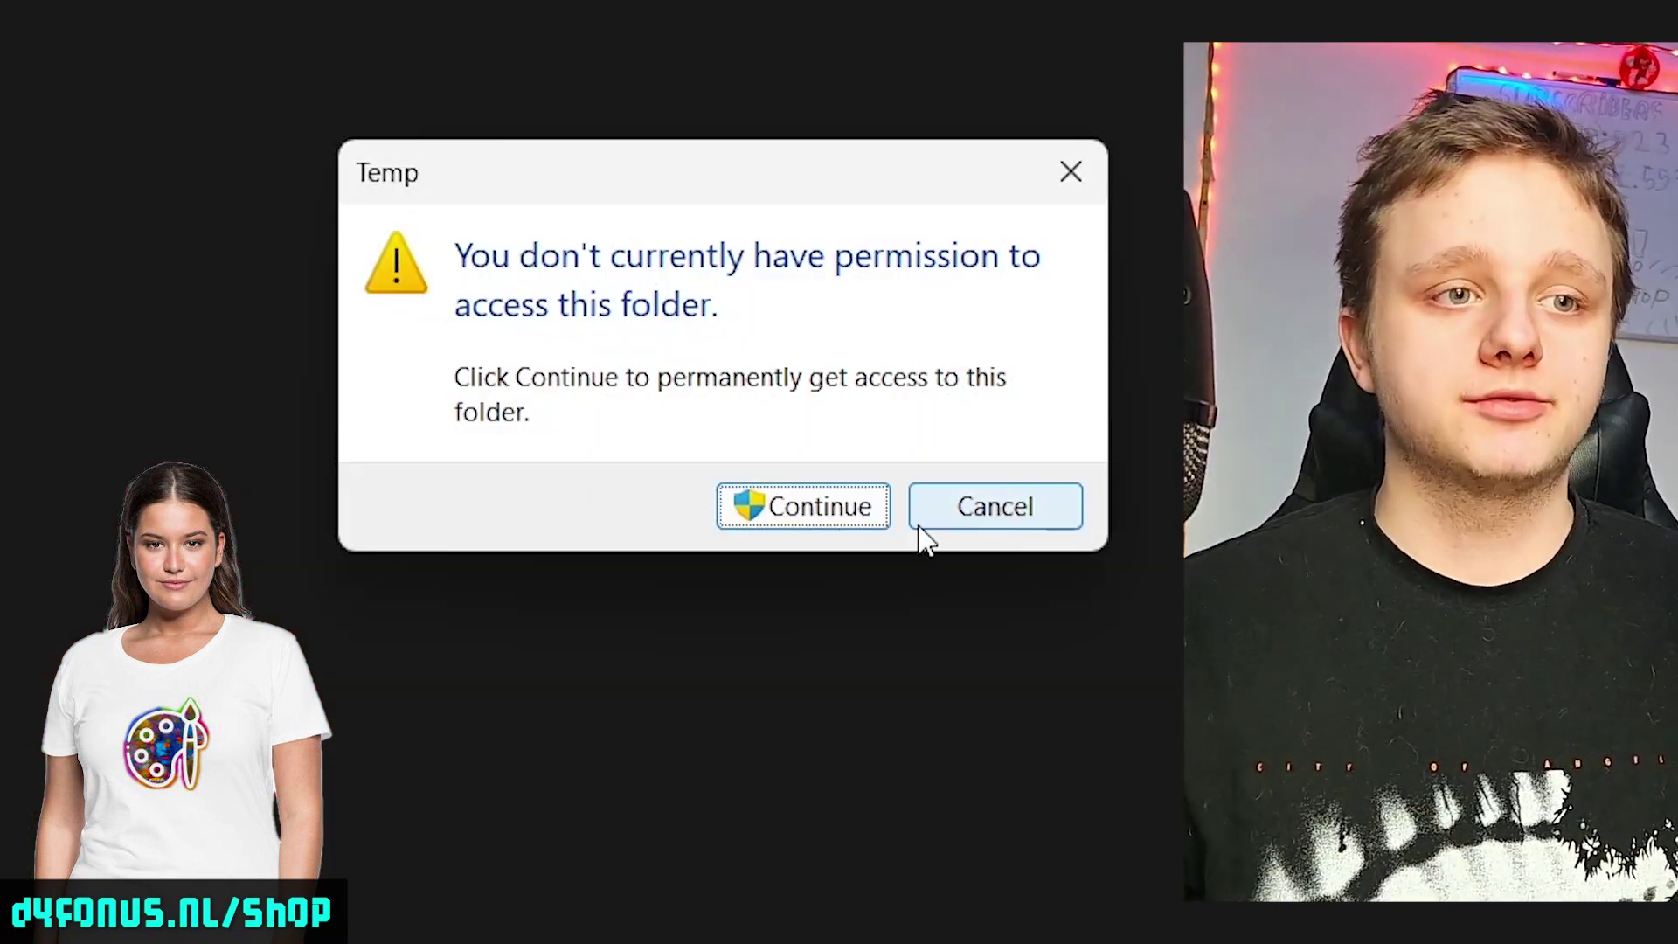
{"action": "left_click", "coordinate": [816, 525]}
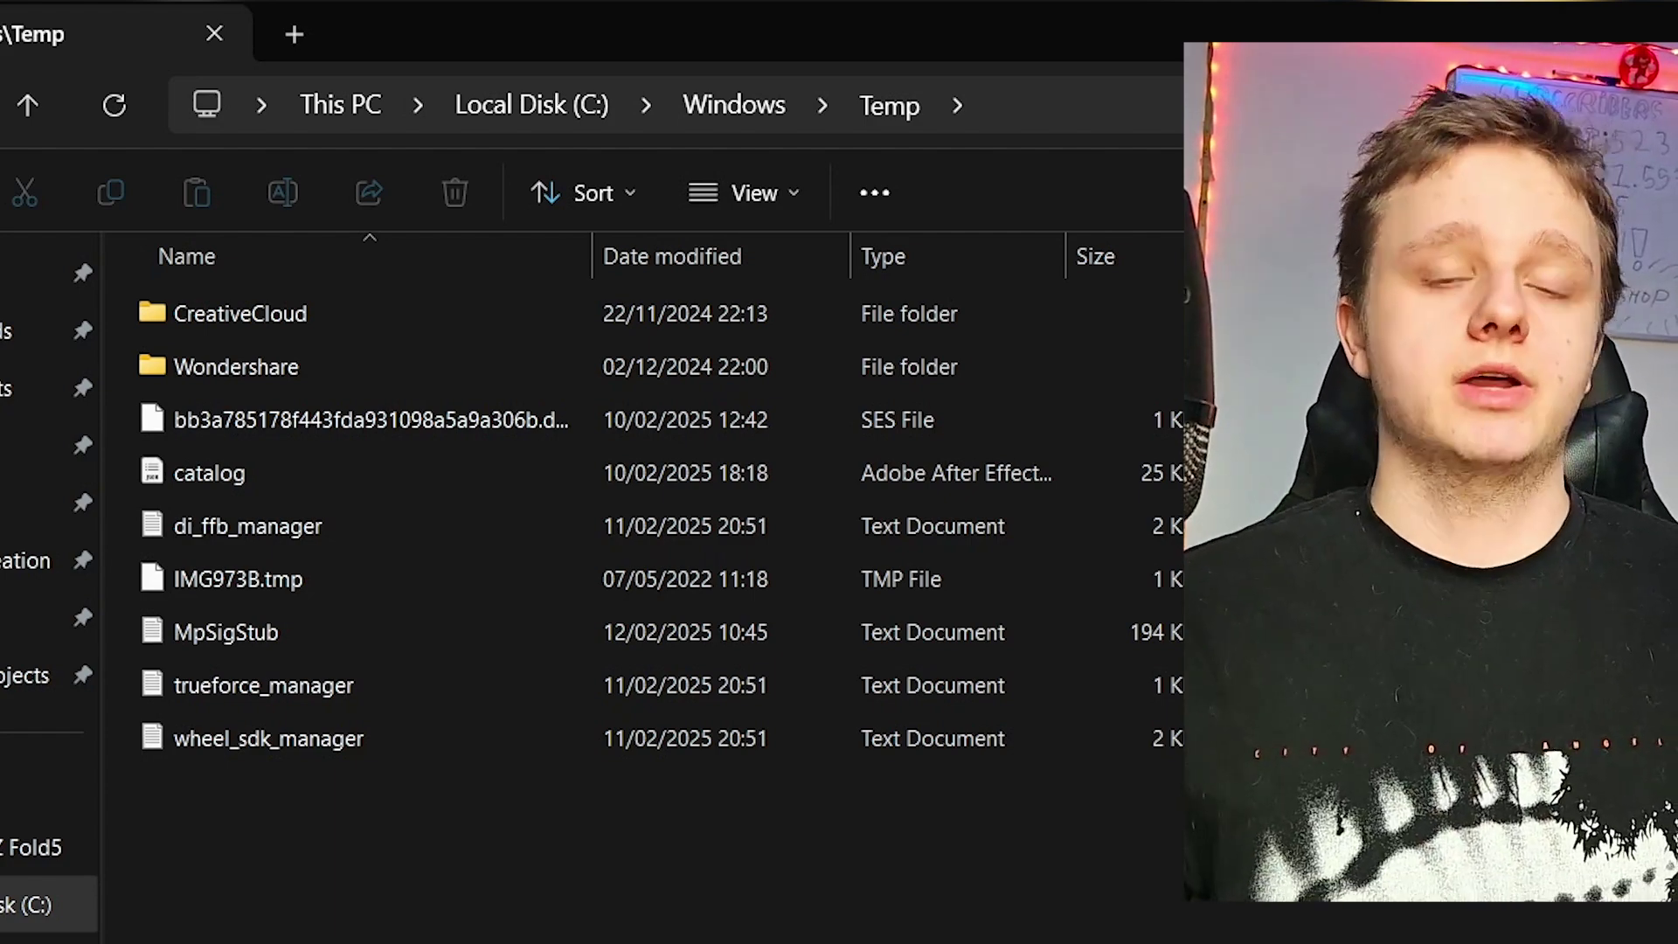
Select everything in C:\Windows\Temp and permanently delete it, skipping files still in use.
{"action": "left_click_drag", "start_coordinate": [437, 829], "coordinate": [680, 928]}
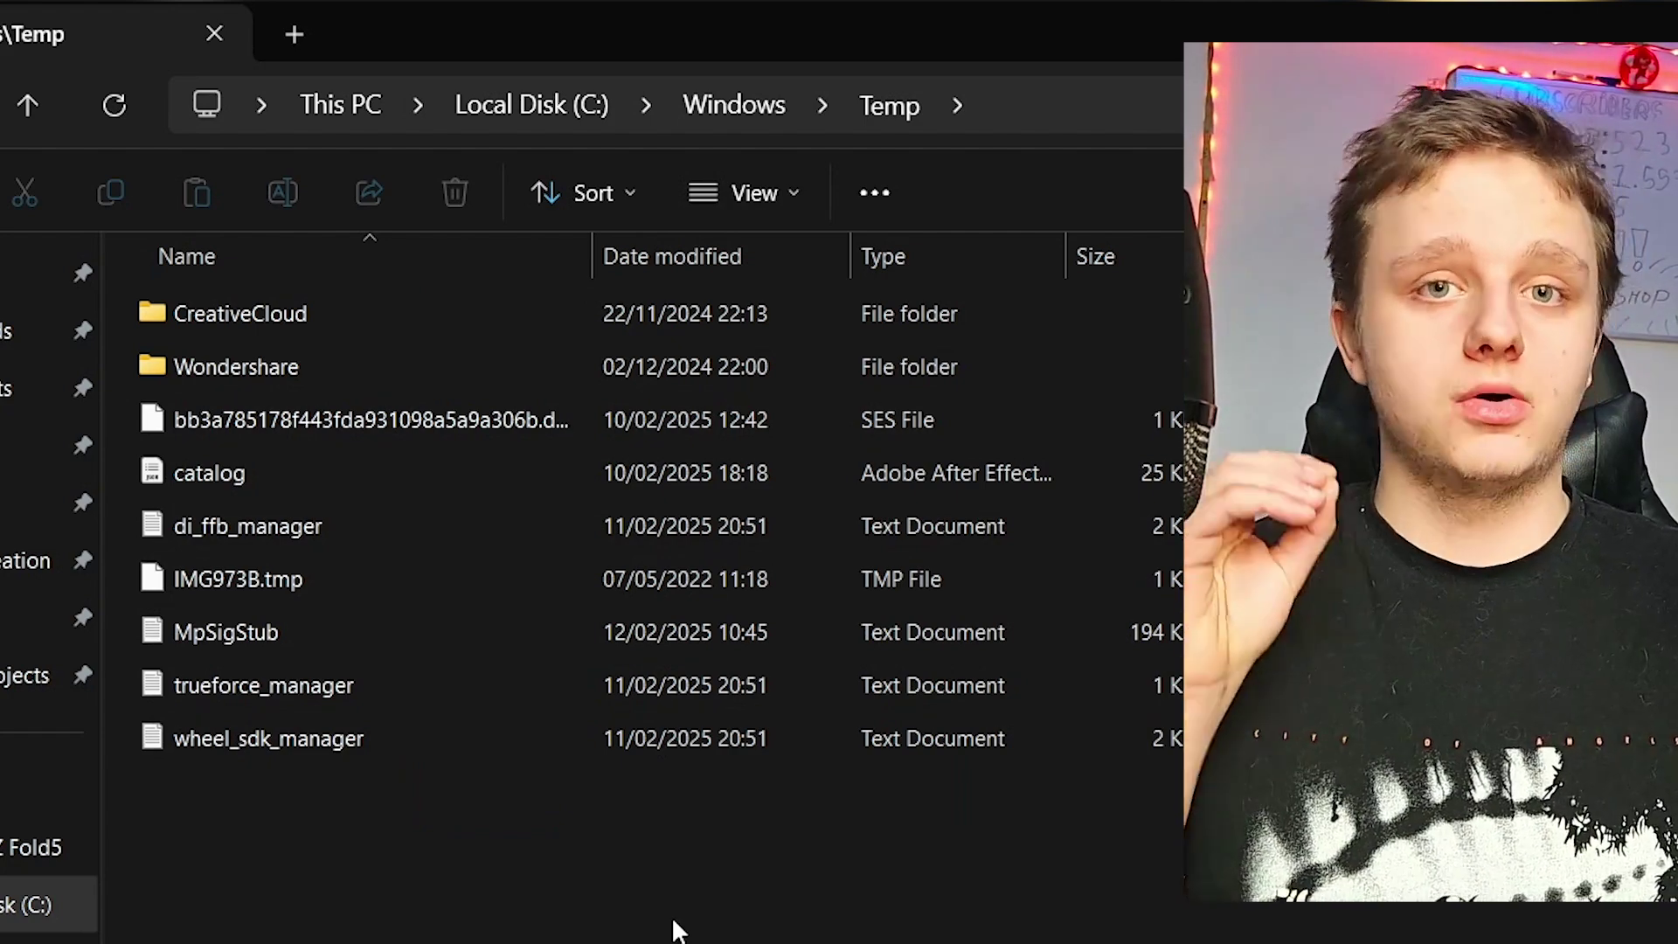
{"action": "key", "text": "ctrl+a"}
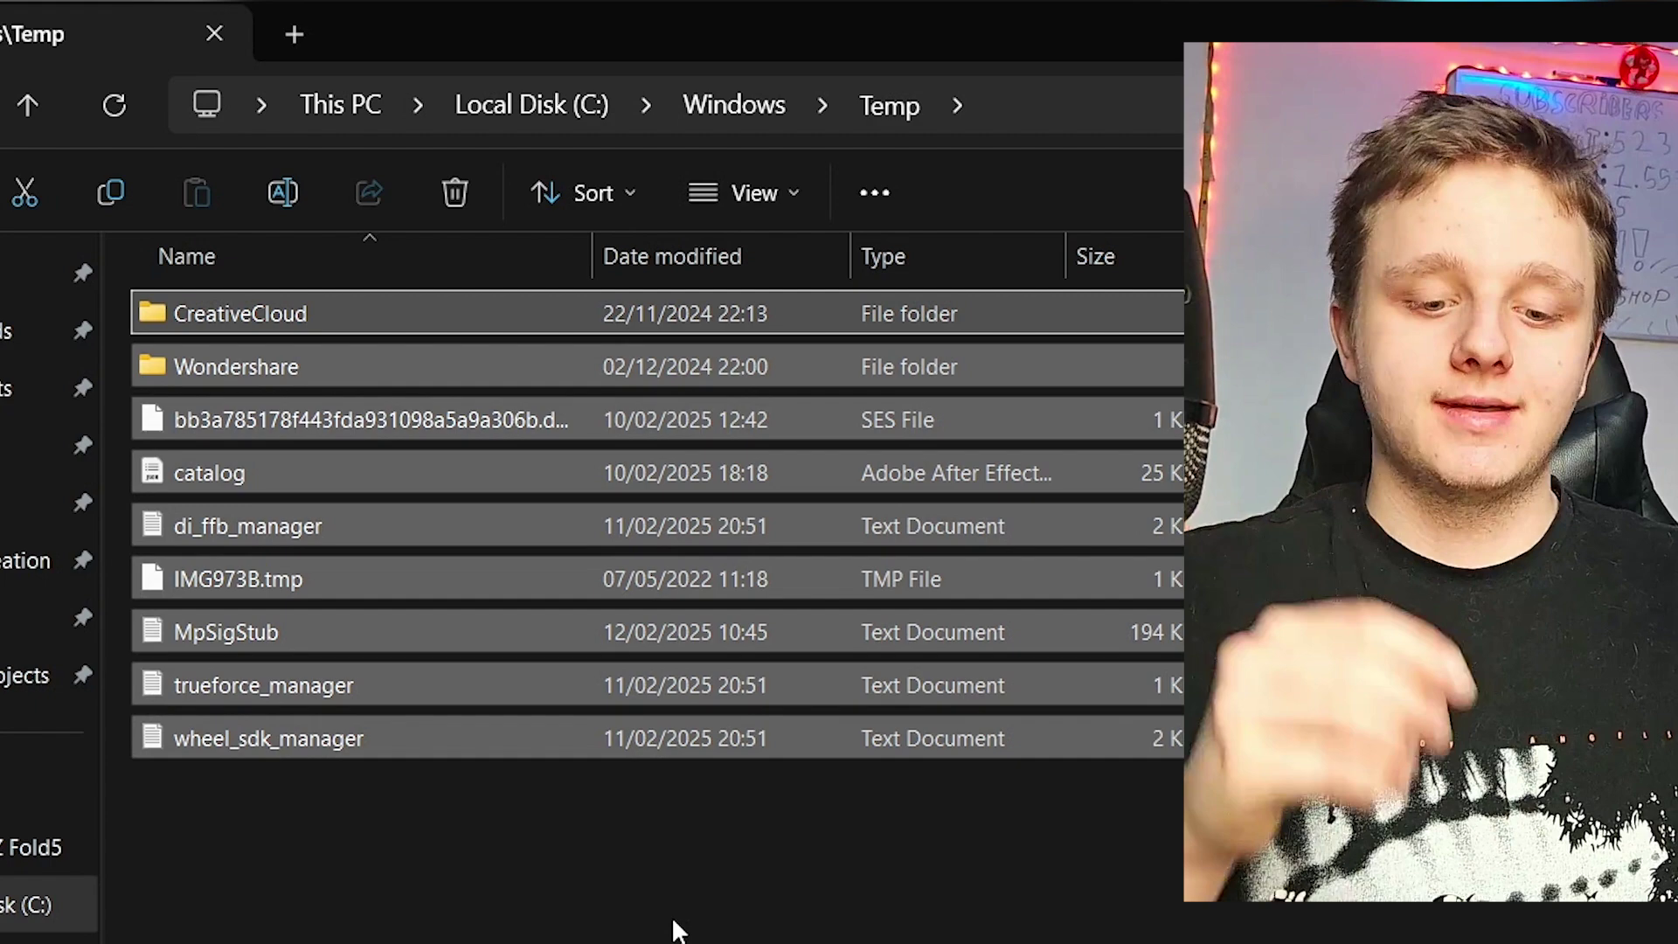
{"action": "key", "text": "shift+Delete"}
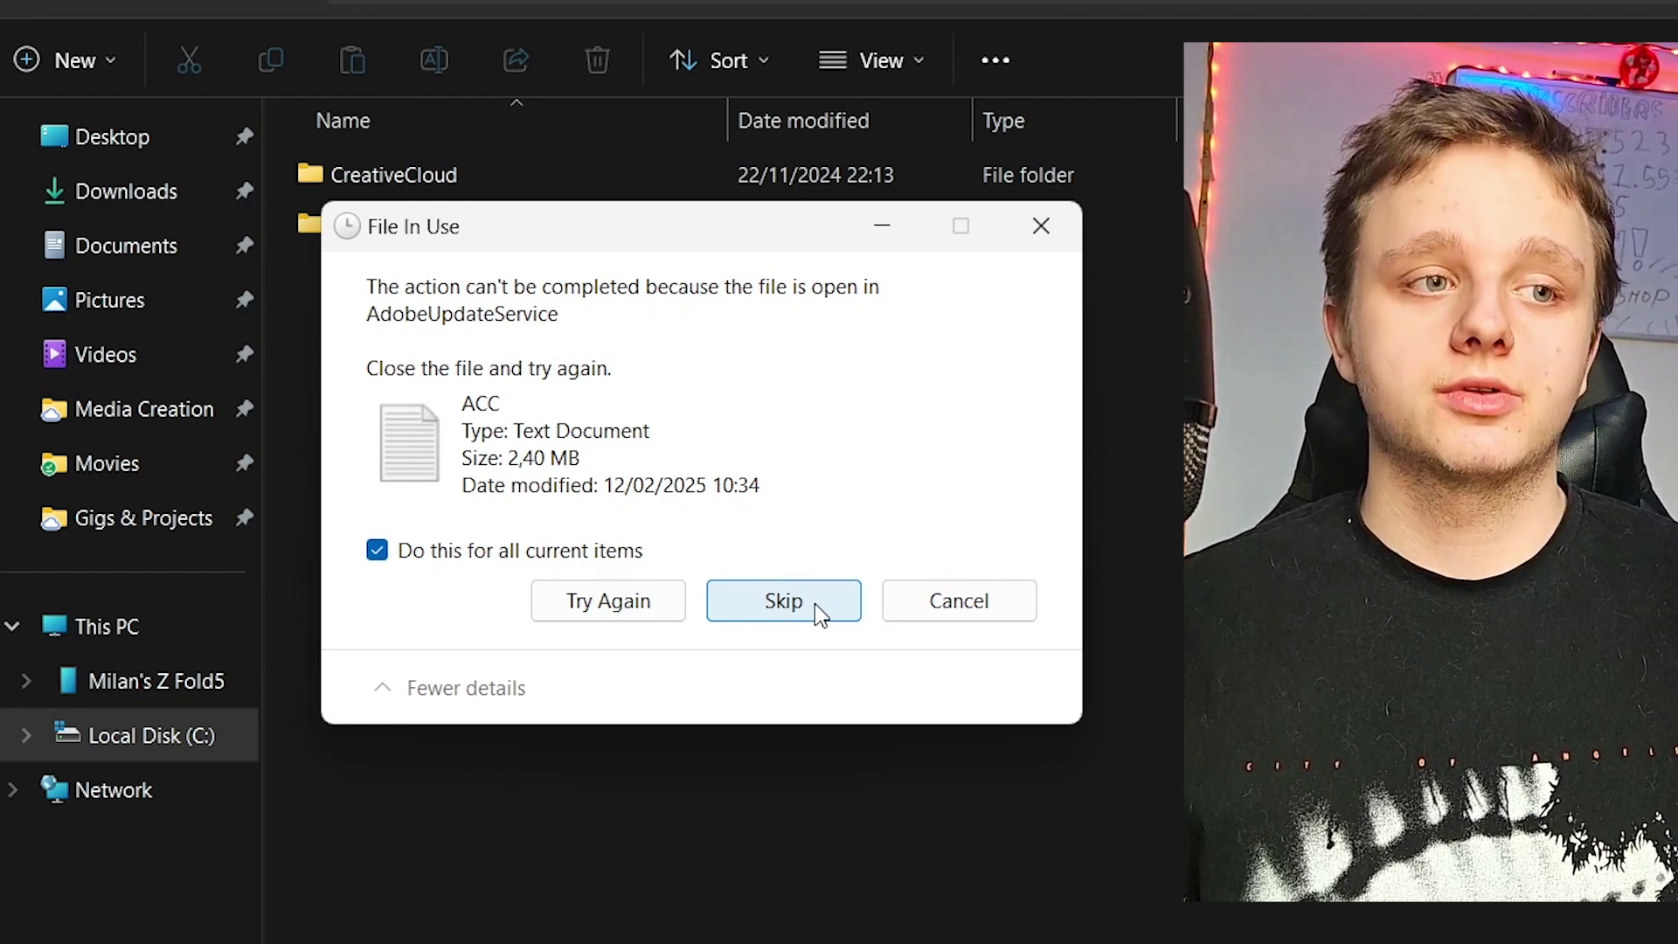
{"action": "left_click", "coordinate": [814, 603]}
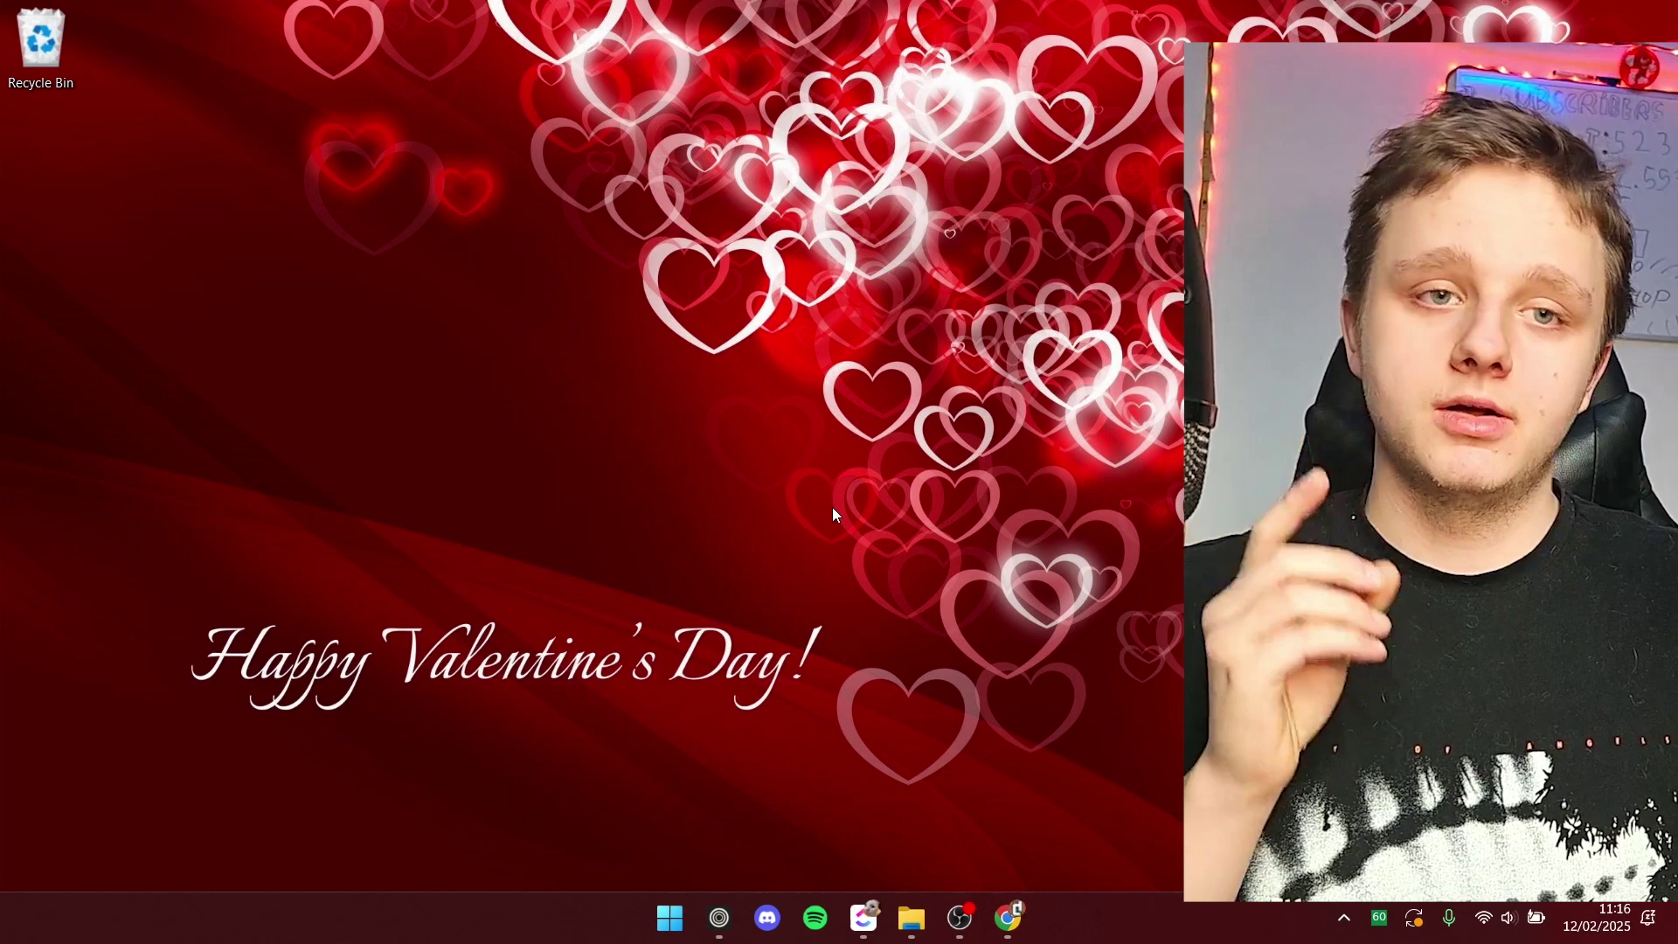
Run %temp% to open the user's local Temp folder in File Explorer.
{"action": "key", "text": "super+r"}
{"action": "left_click_drag", "start_coordinate": [253, 666], "coordinate": [637, 536]}
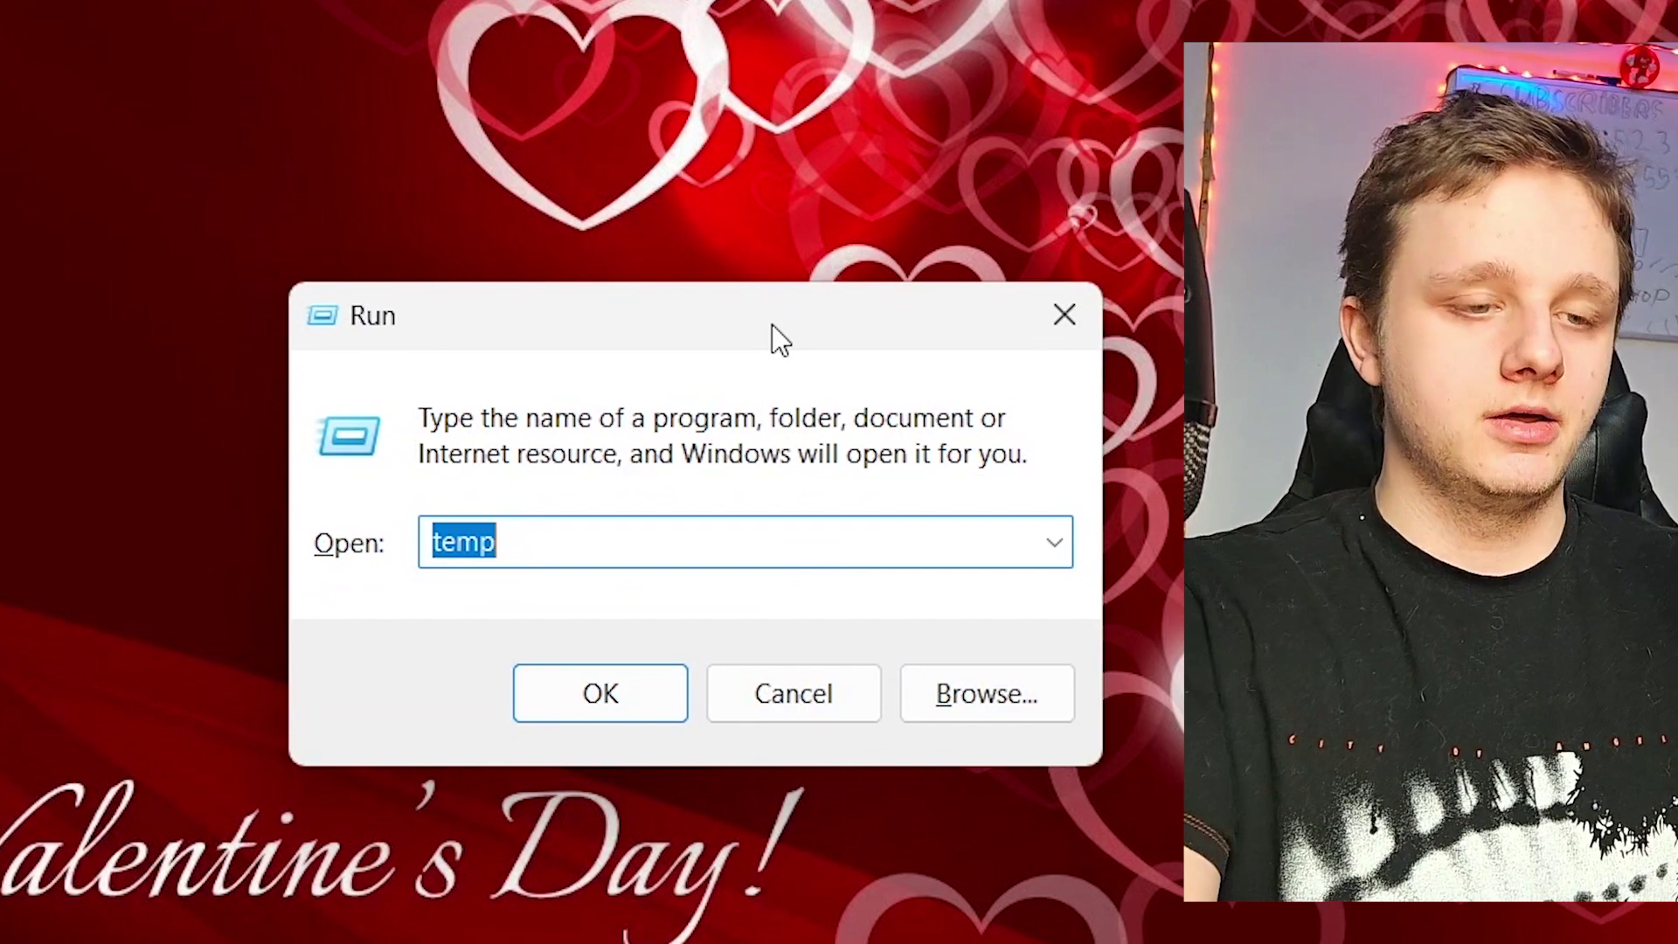
{"action": "type", "text": "%"}
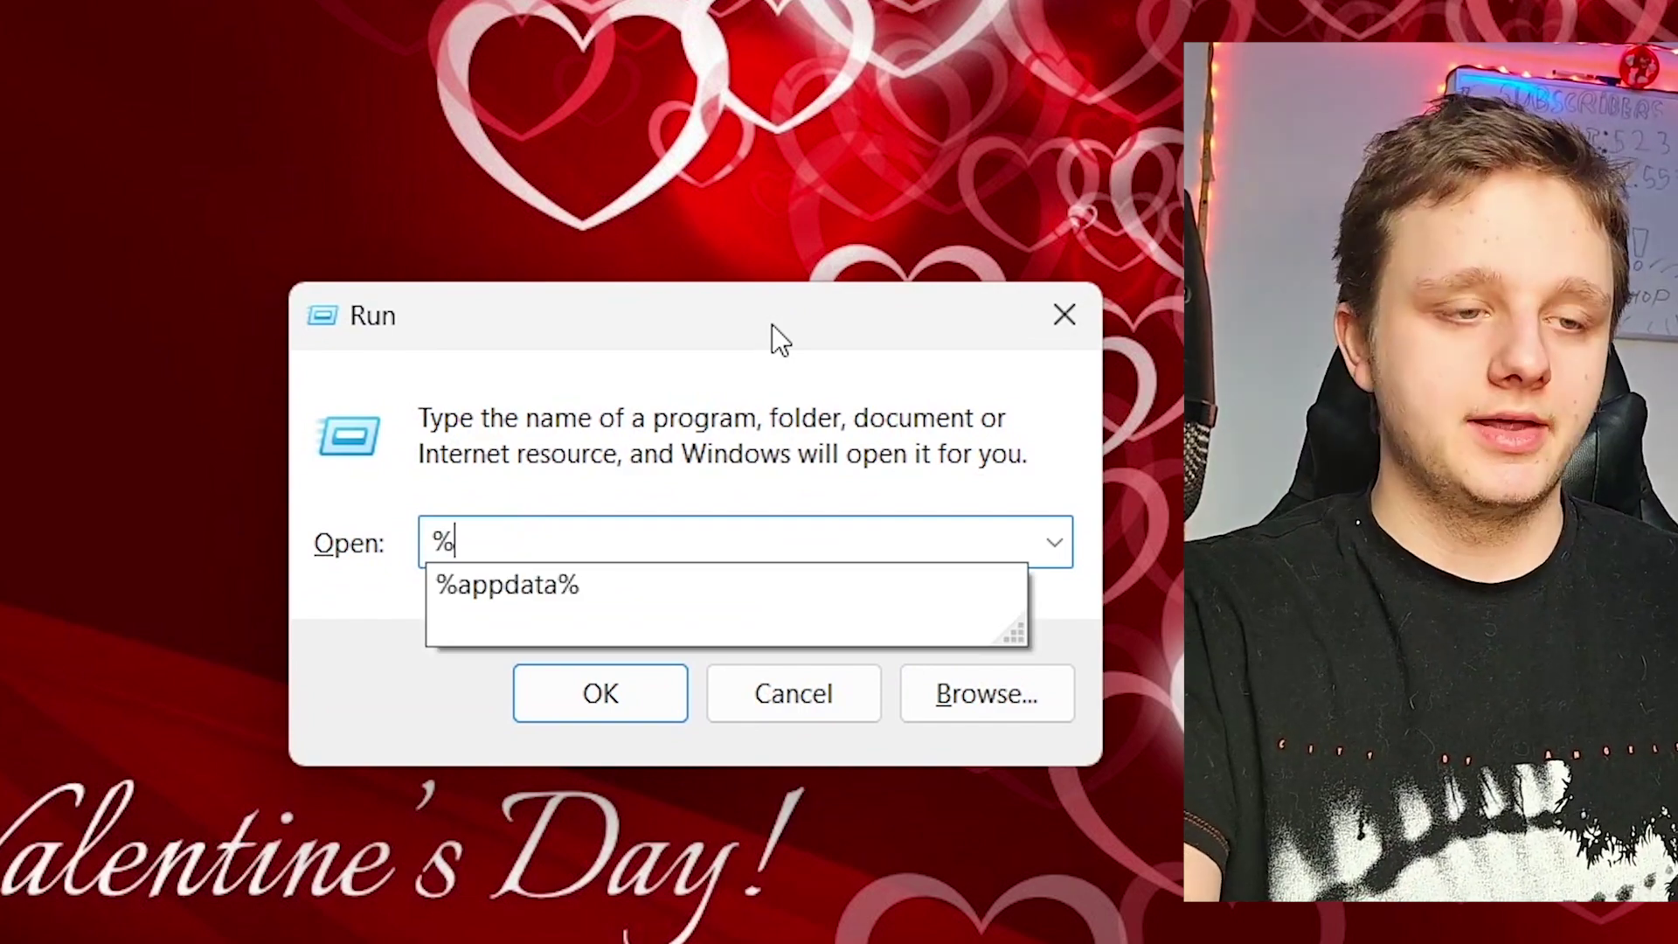
{"action": "type", "text": "temp%"}
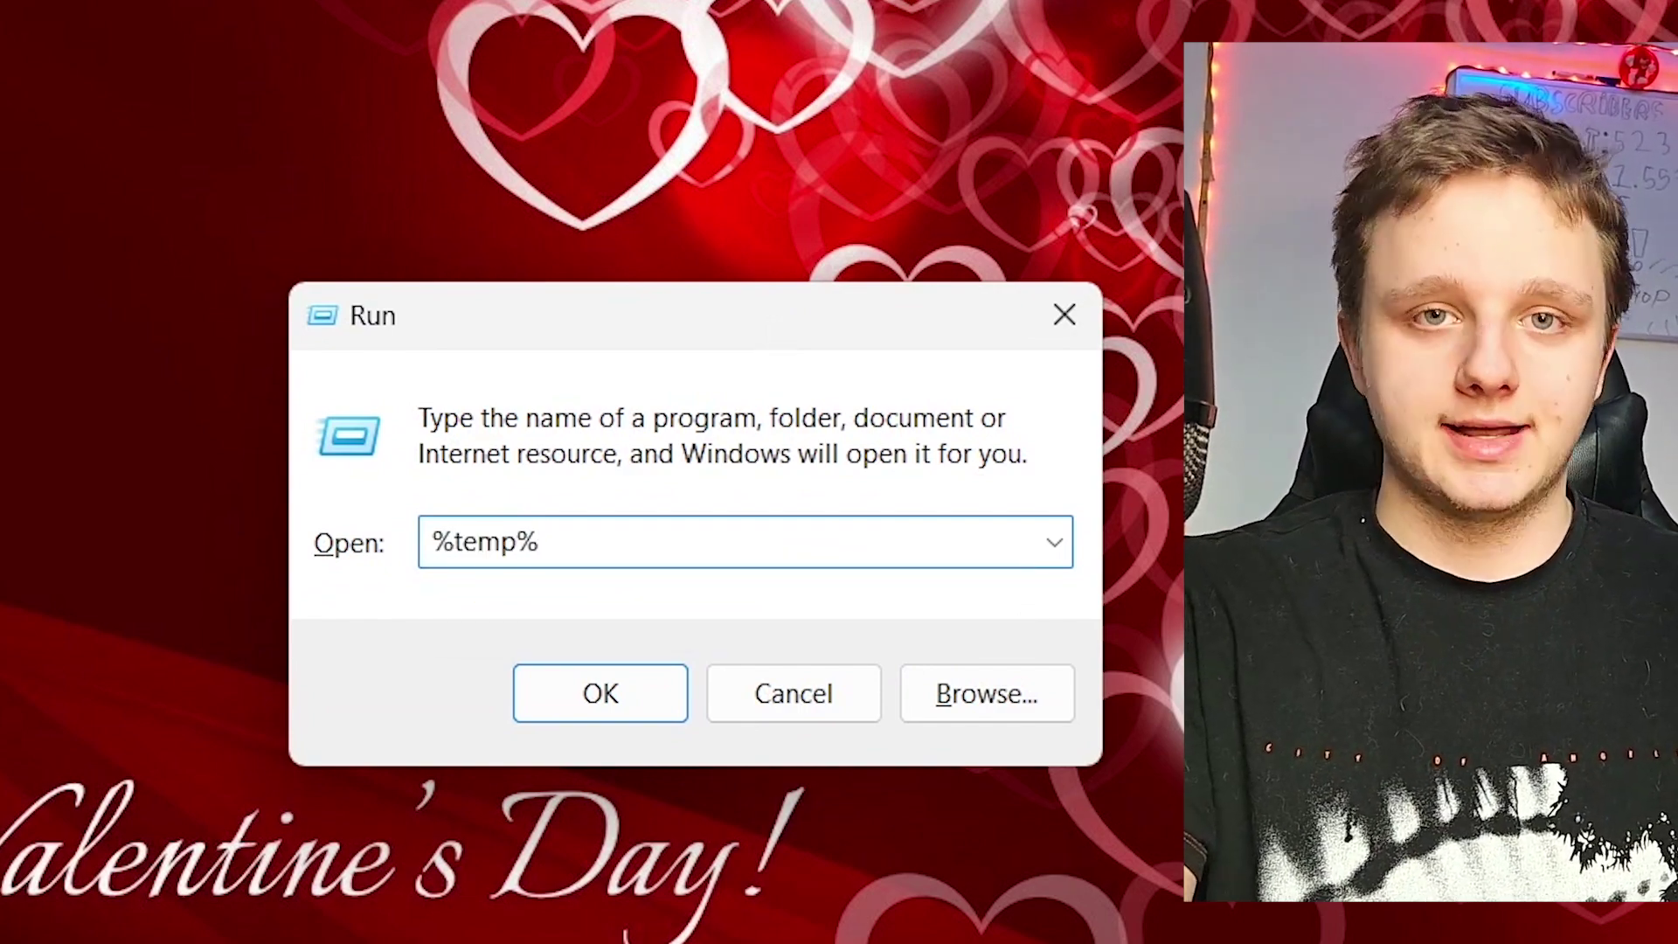
{"action": "key", "text": "Return"}
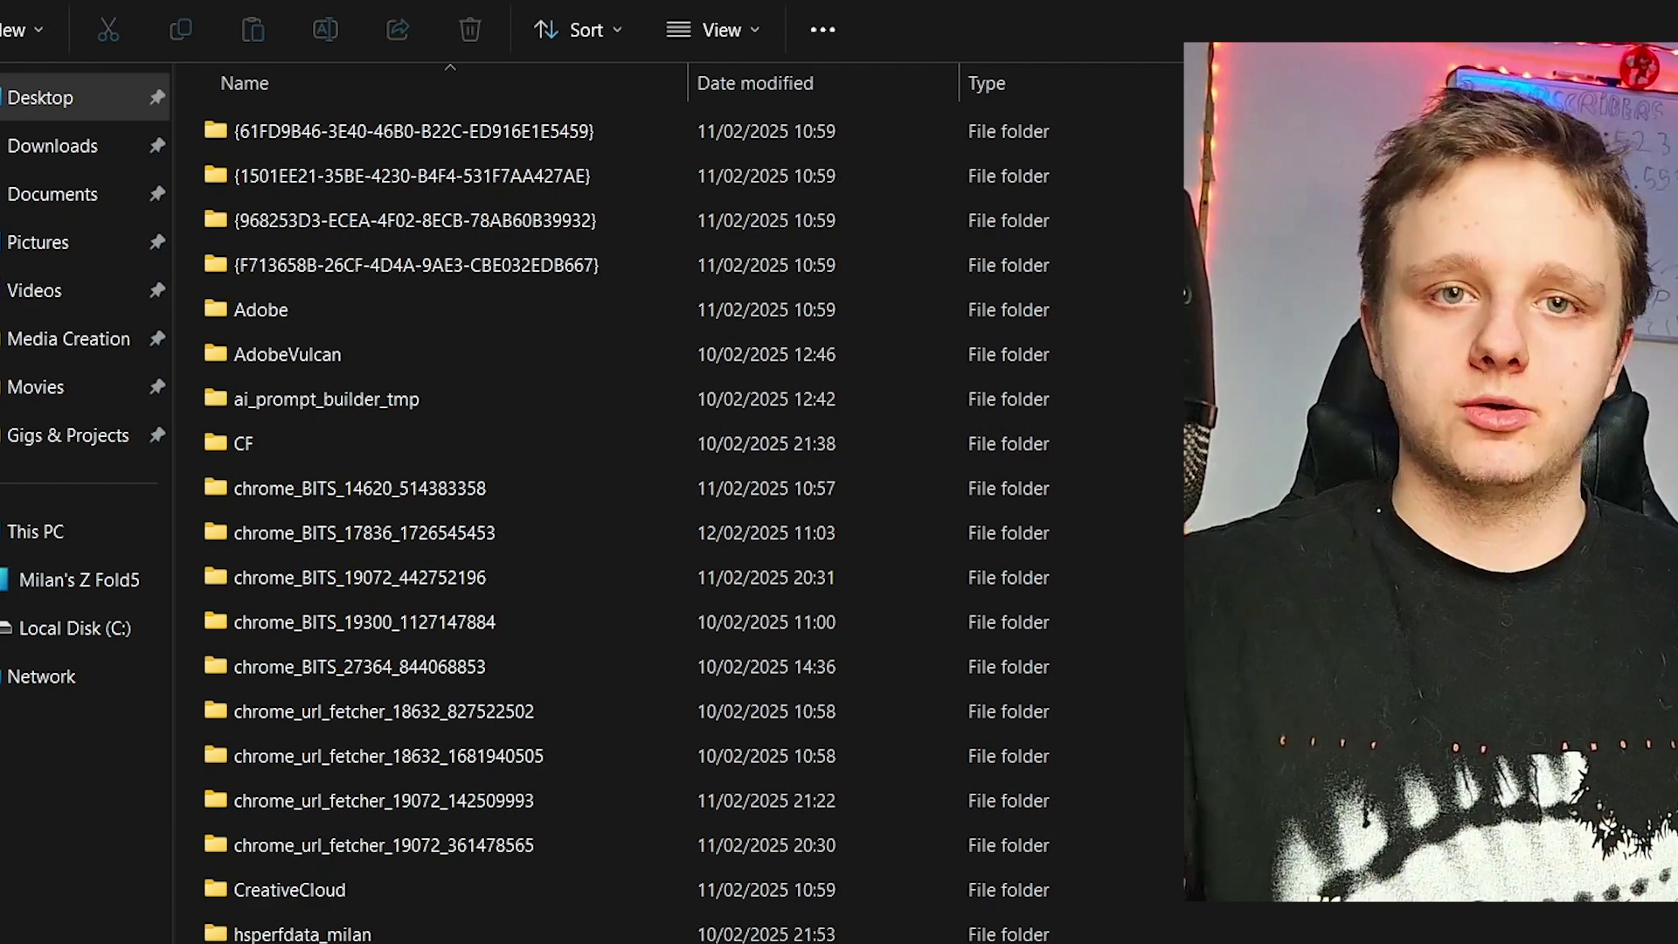
Permanently delete all 78 user Temp items, skipping every in-use file.
{"action": "scroll", "coordinate": [611, 595], "scroll_direction": "down", "scroll_amount": 4}
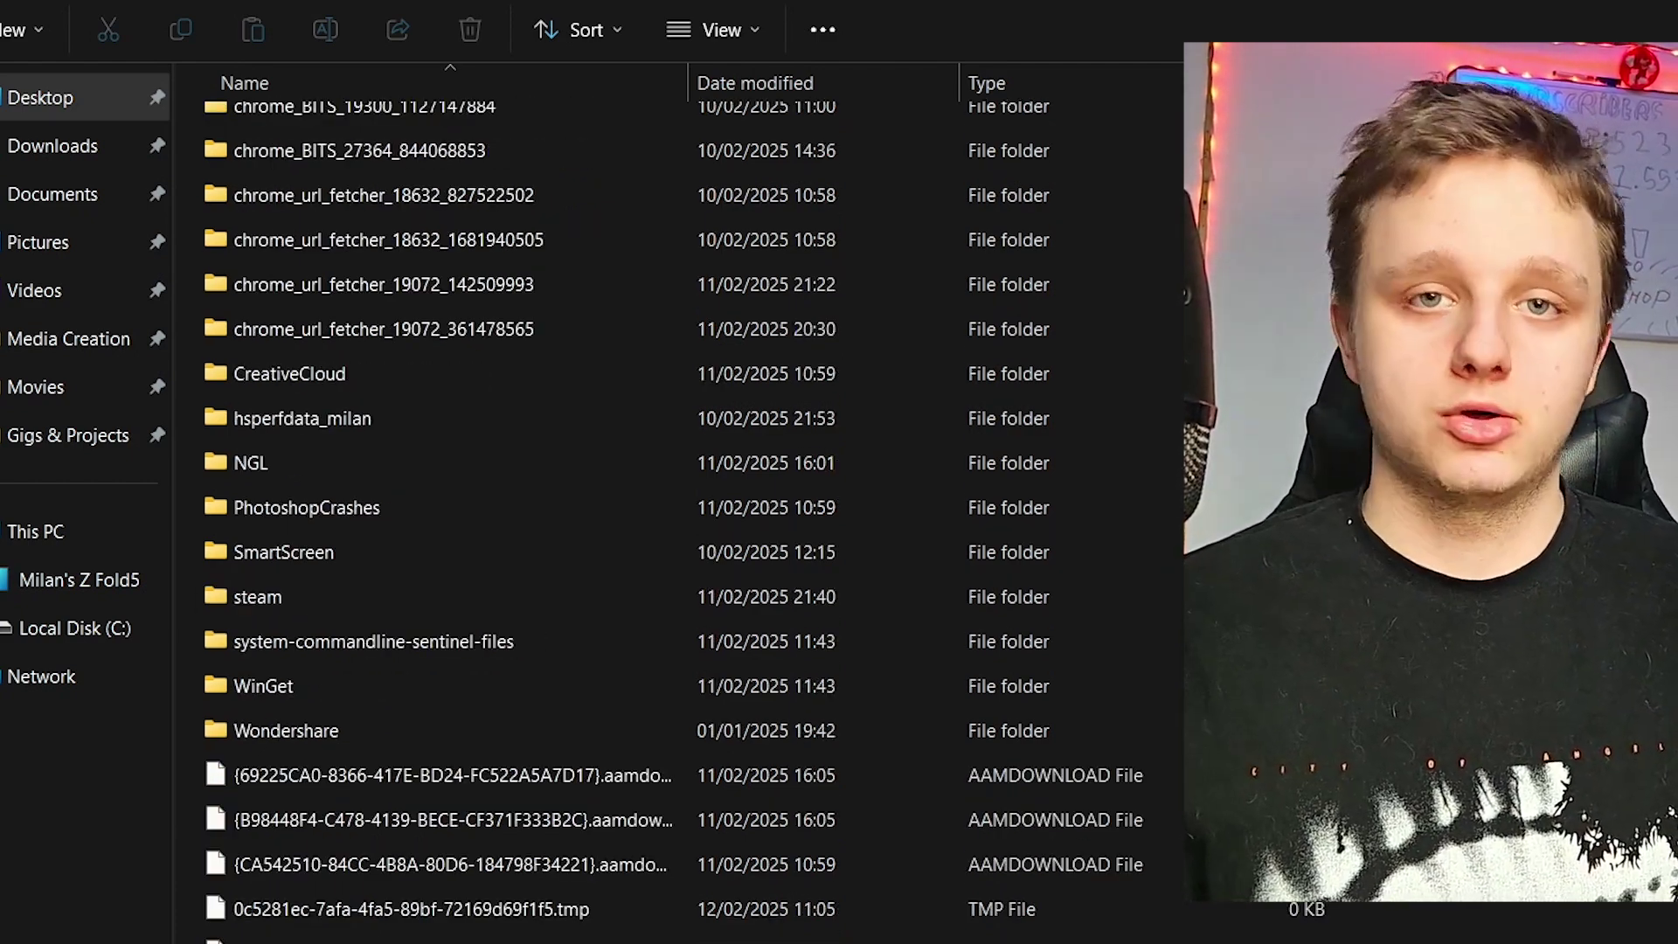
{"action": "key", "text": "ctrl+a"}
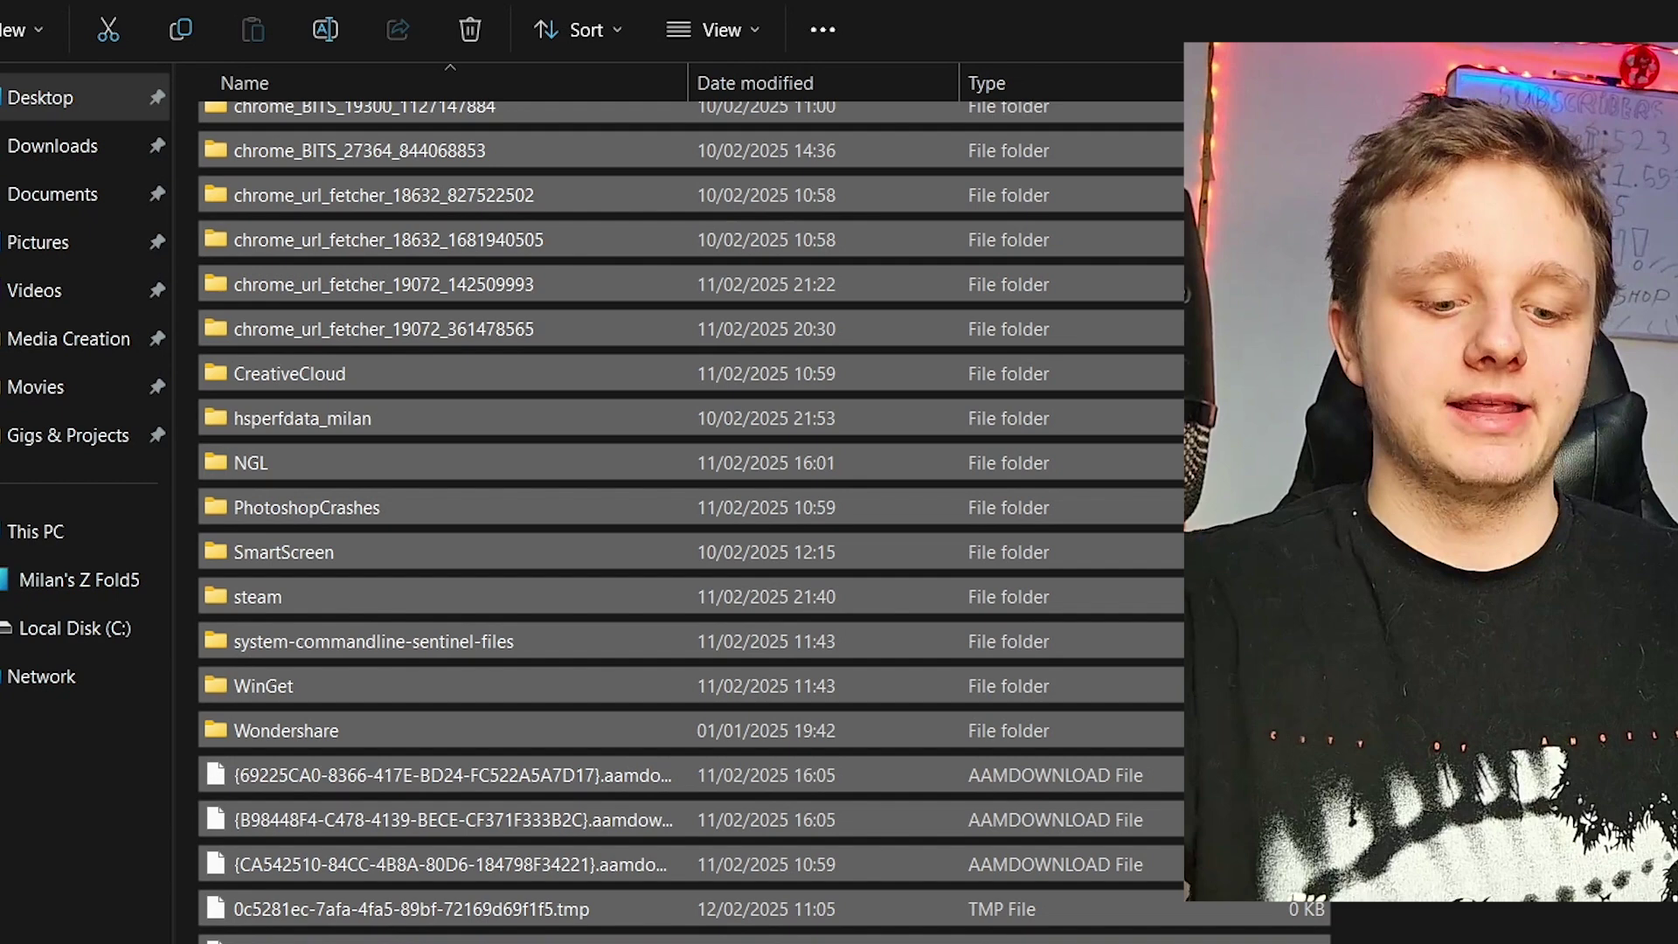
{"action": "key", "text": "shift+Delete"}
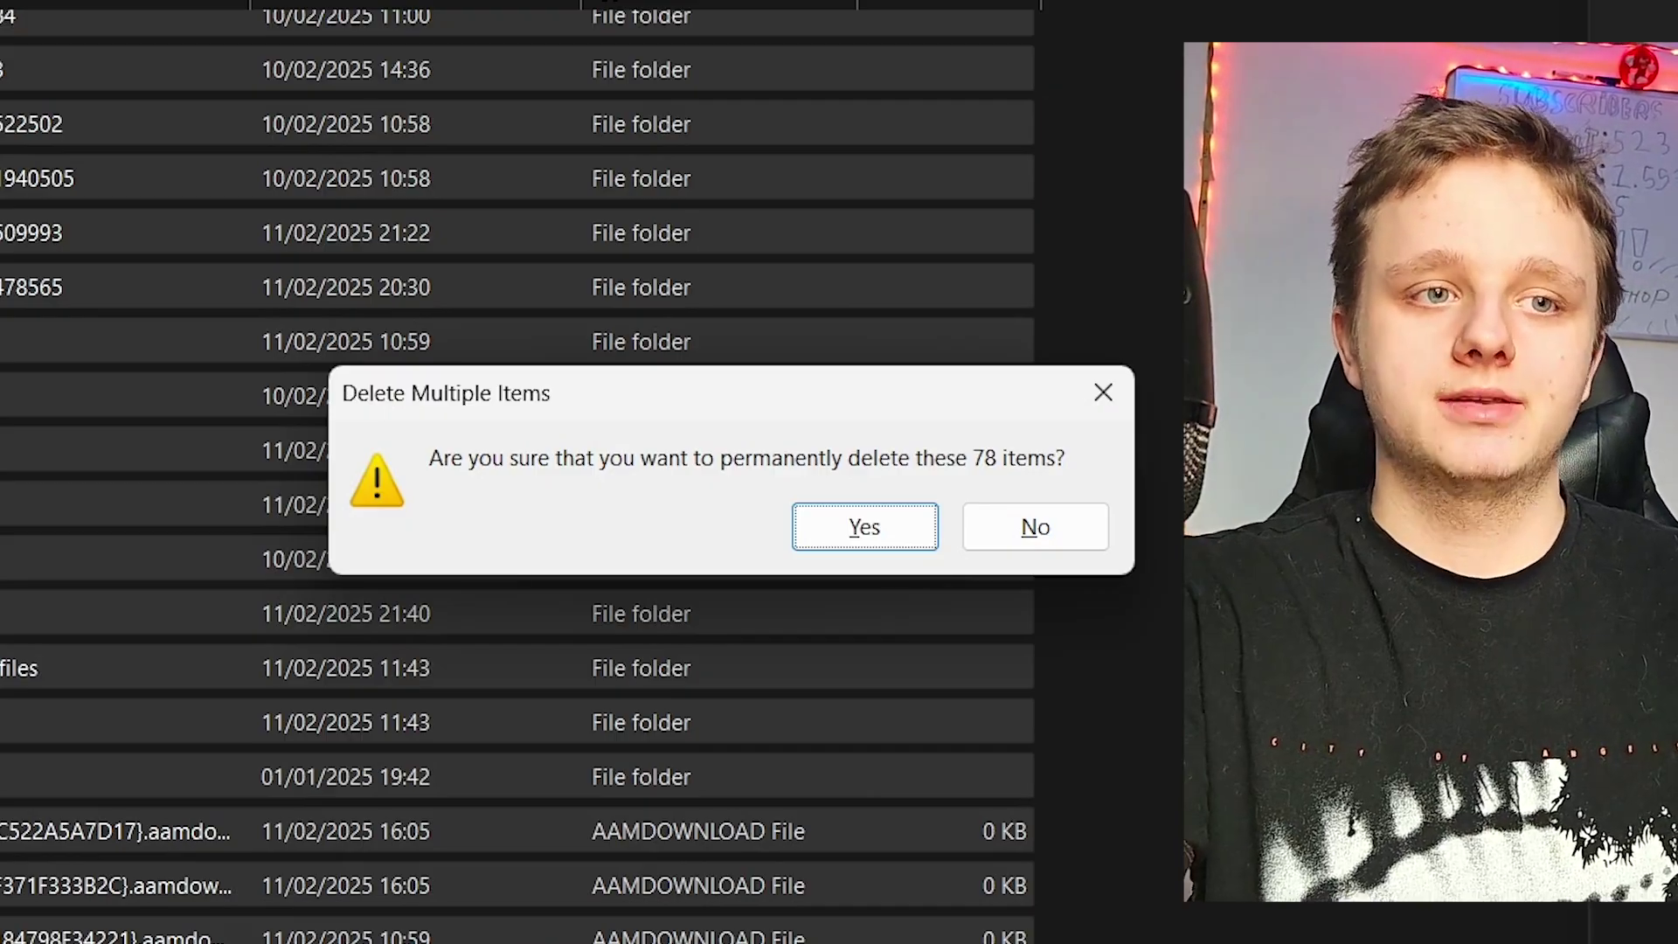
{"action": "key", "text": "Return"}
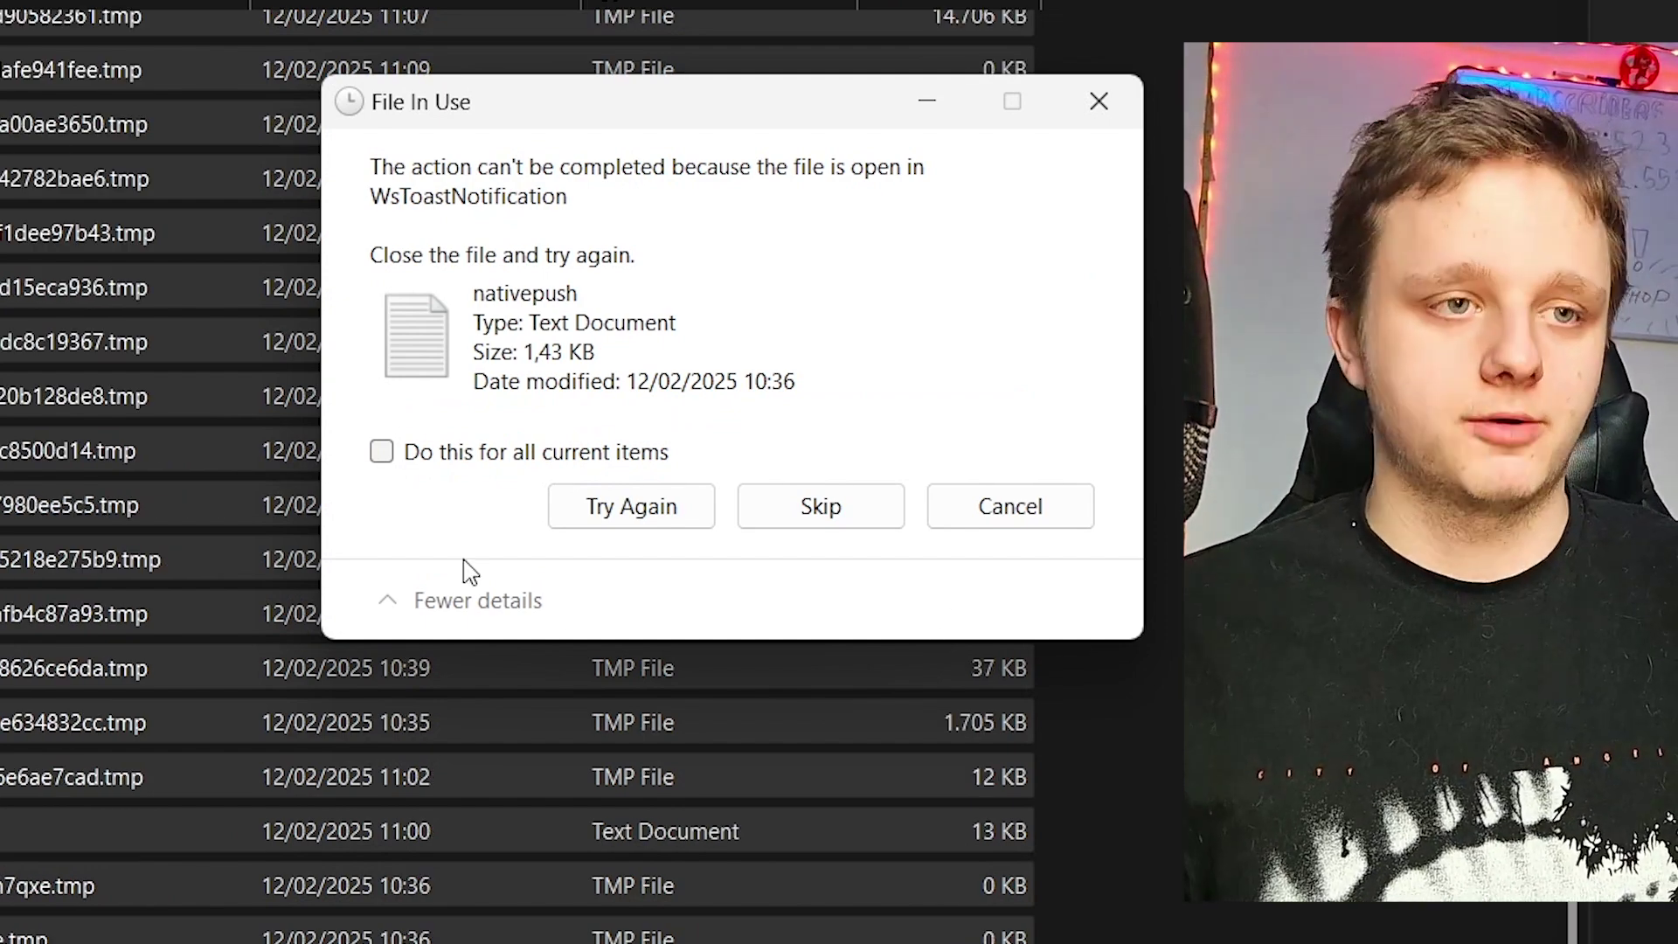
{"action": "left_click", "coordinate": [600, 457]}
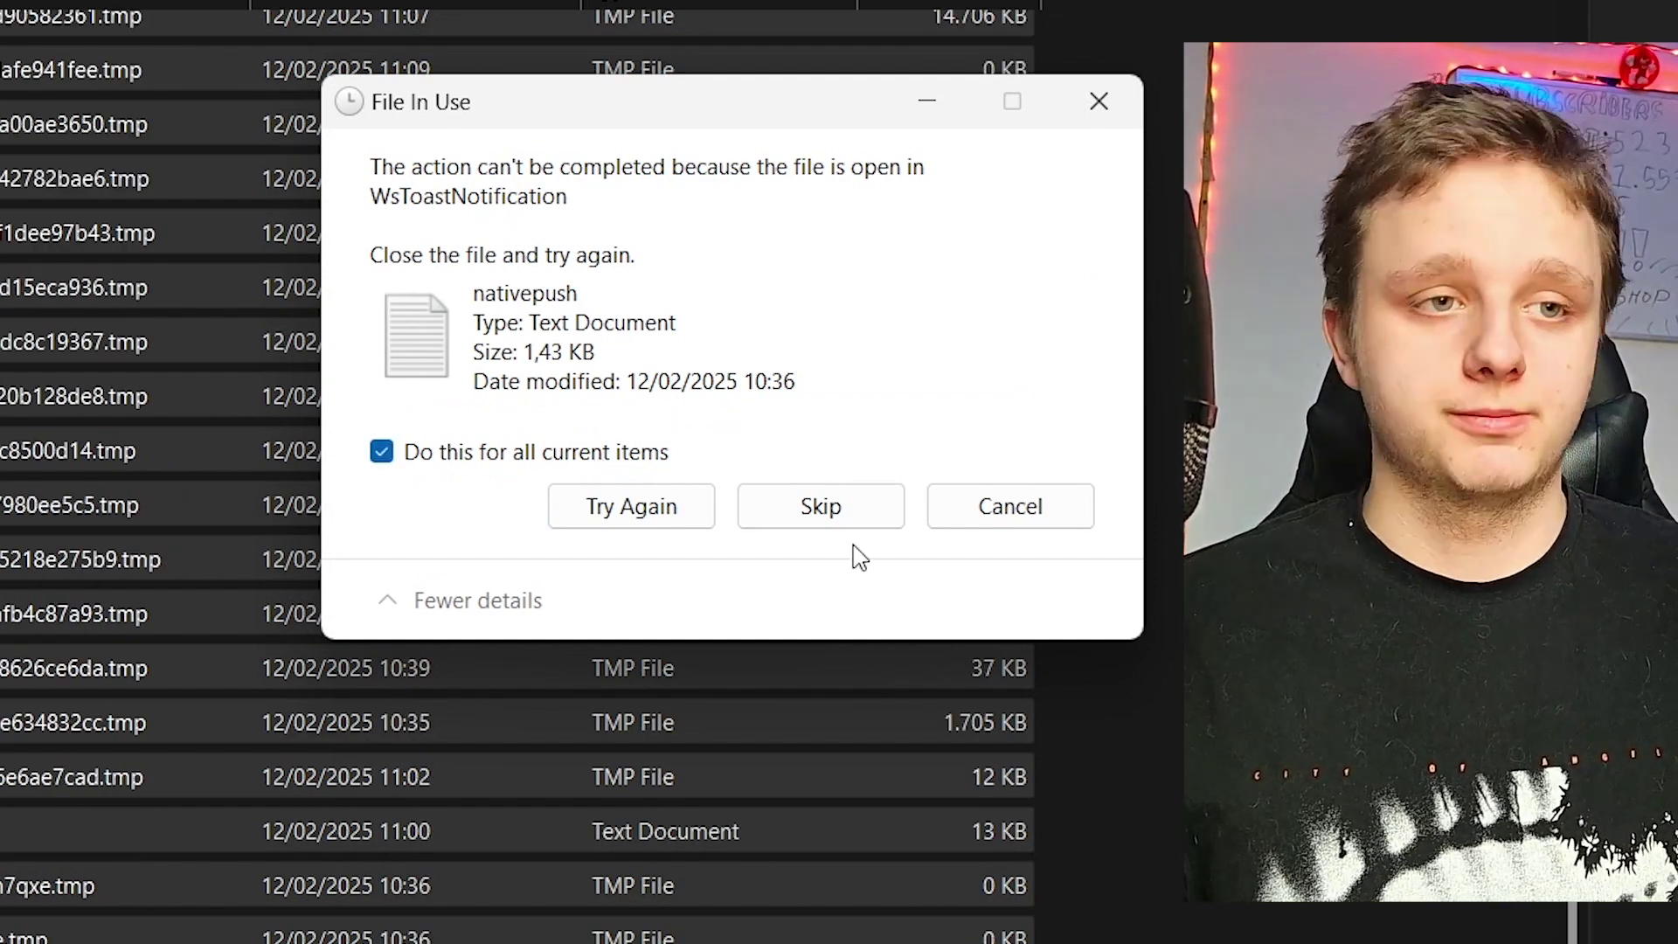
{"action": "left_click", "coordinate": [824, 511]}
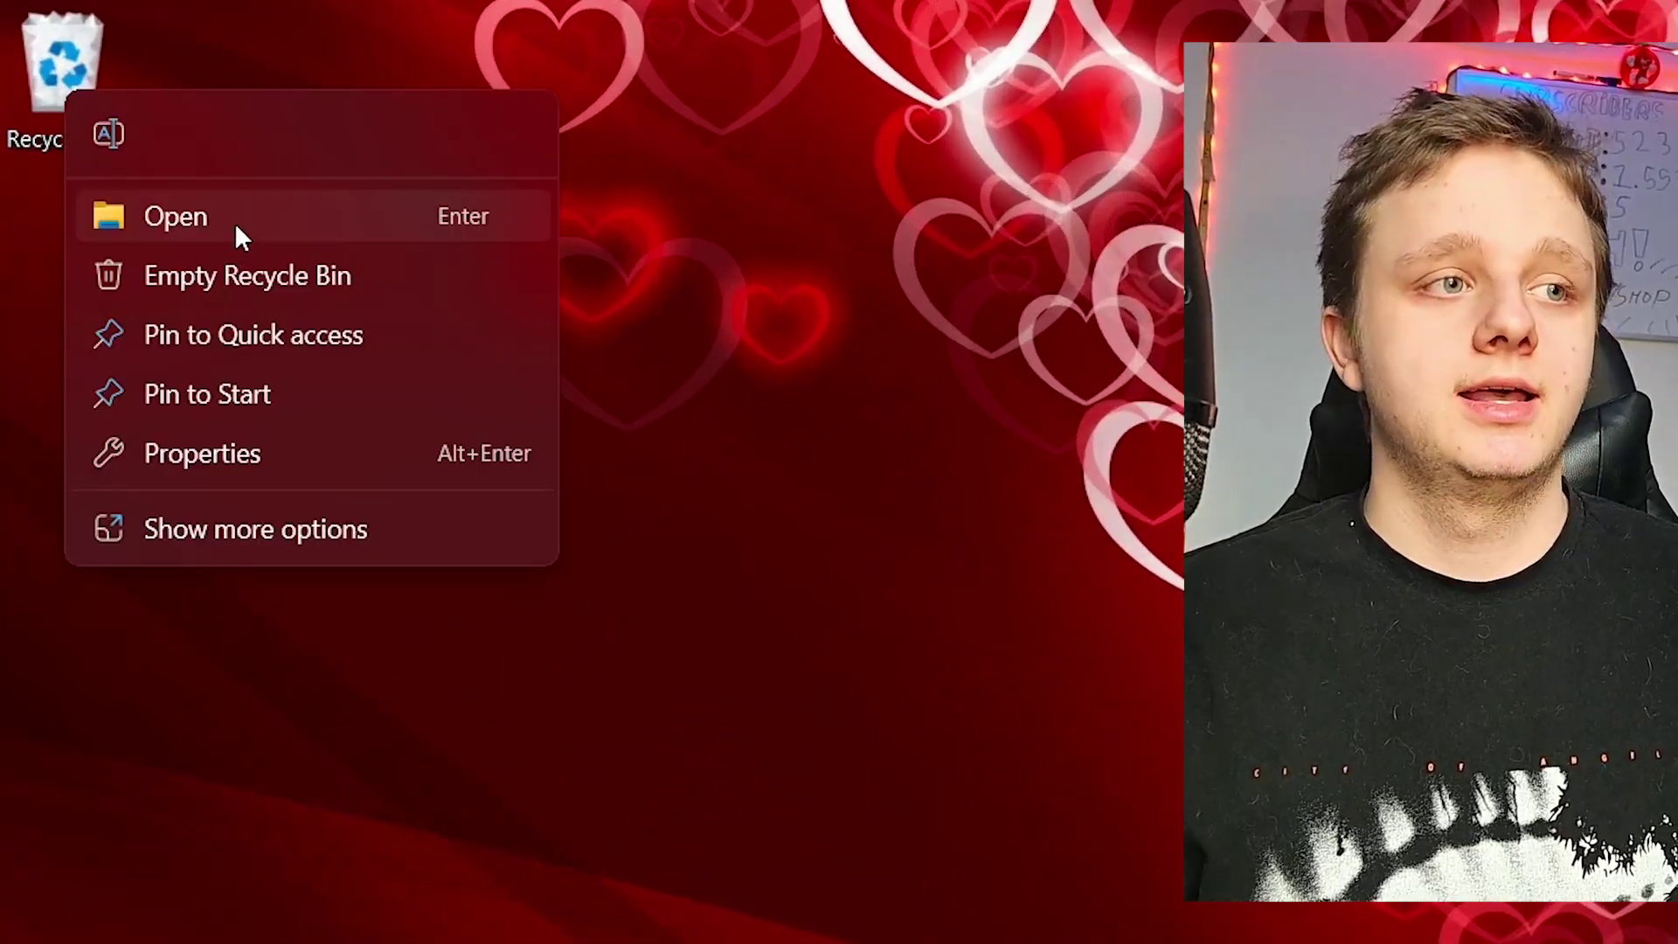
Empty the Recycle Bin from the desktop, confirming deletion of its 3 items.
{"action": "left_click", "coordinate": [240, 276]}
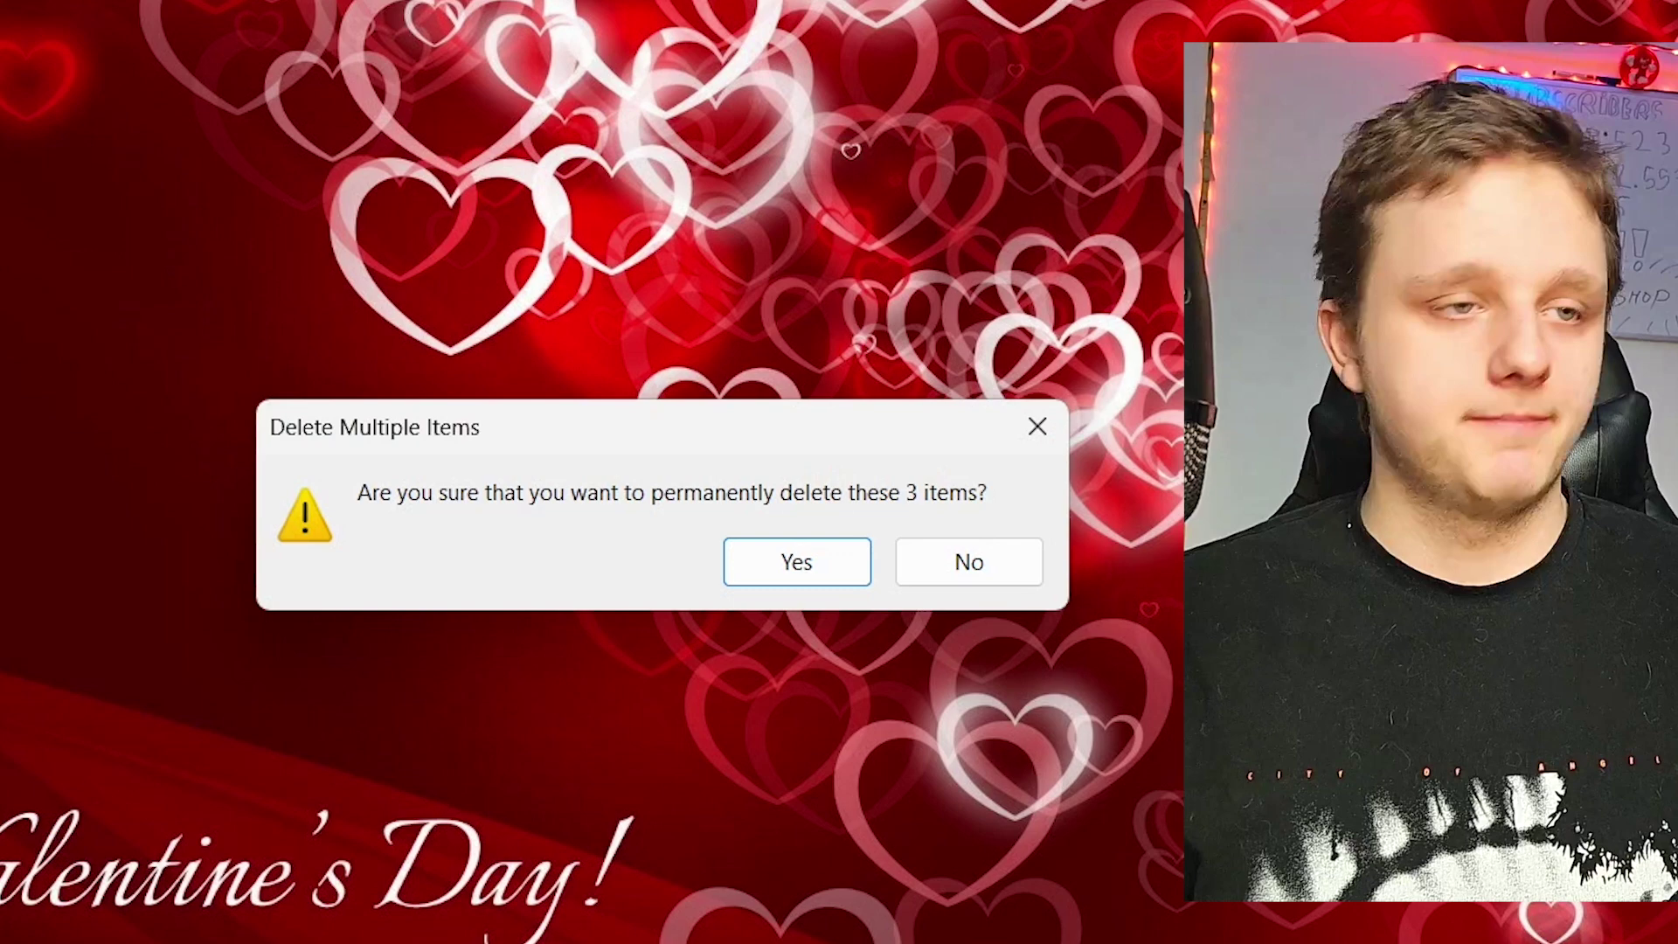
{"action": "left_click", "coordinate": [753, 572]}
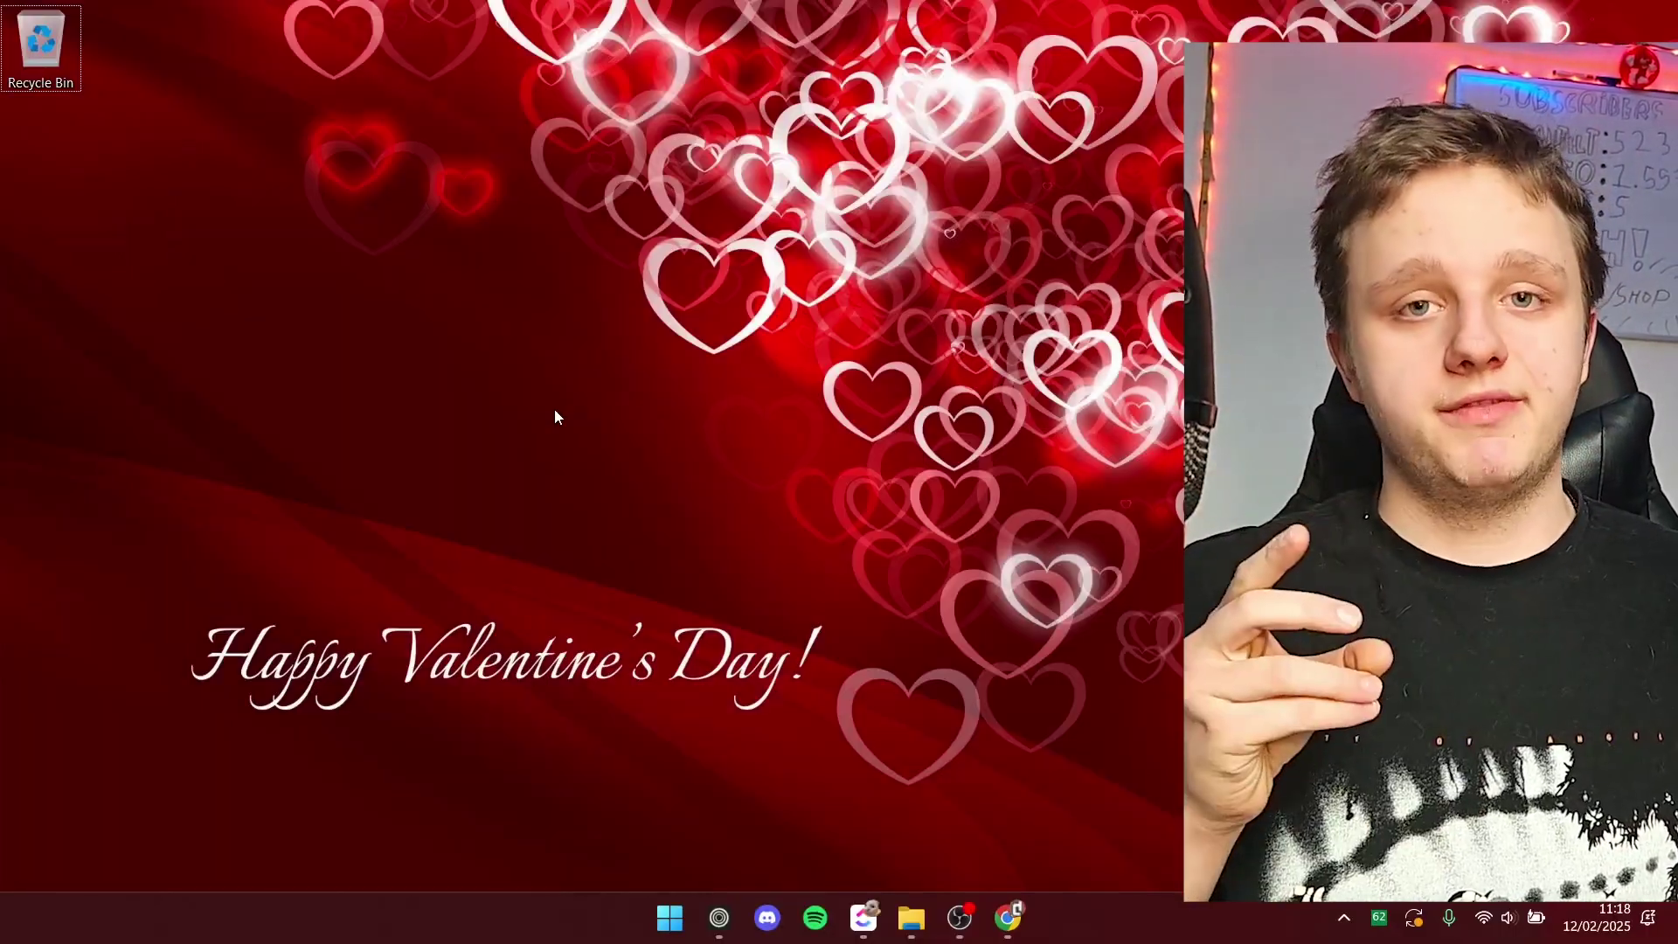
Search 'desktop icons' and open the Themes settings page.
{"action": "key", "text": "super"}
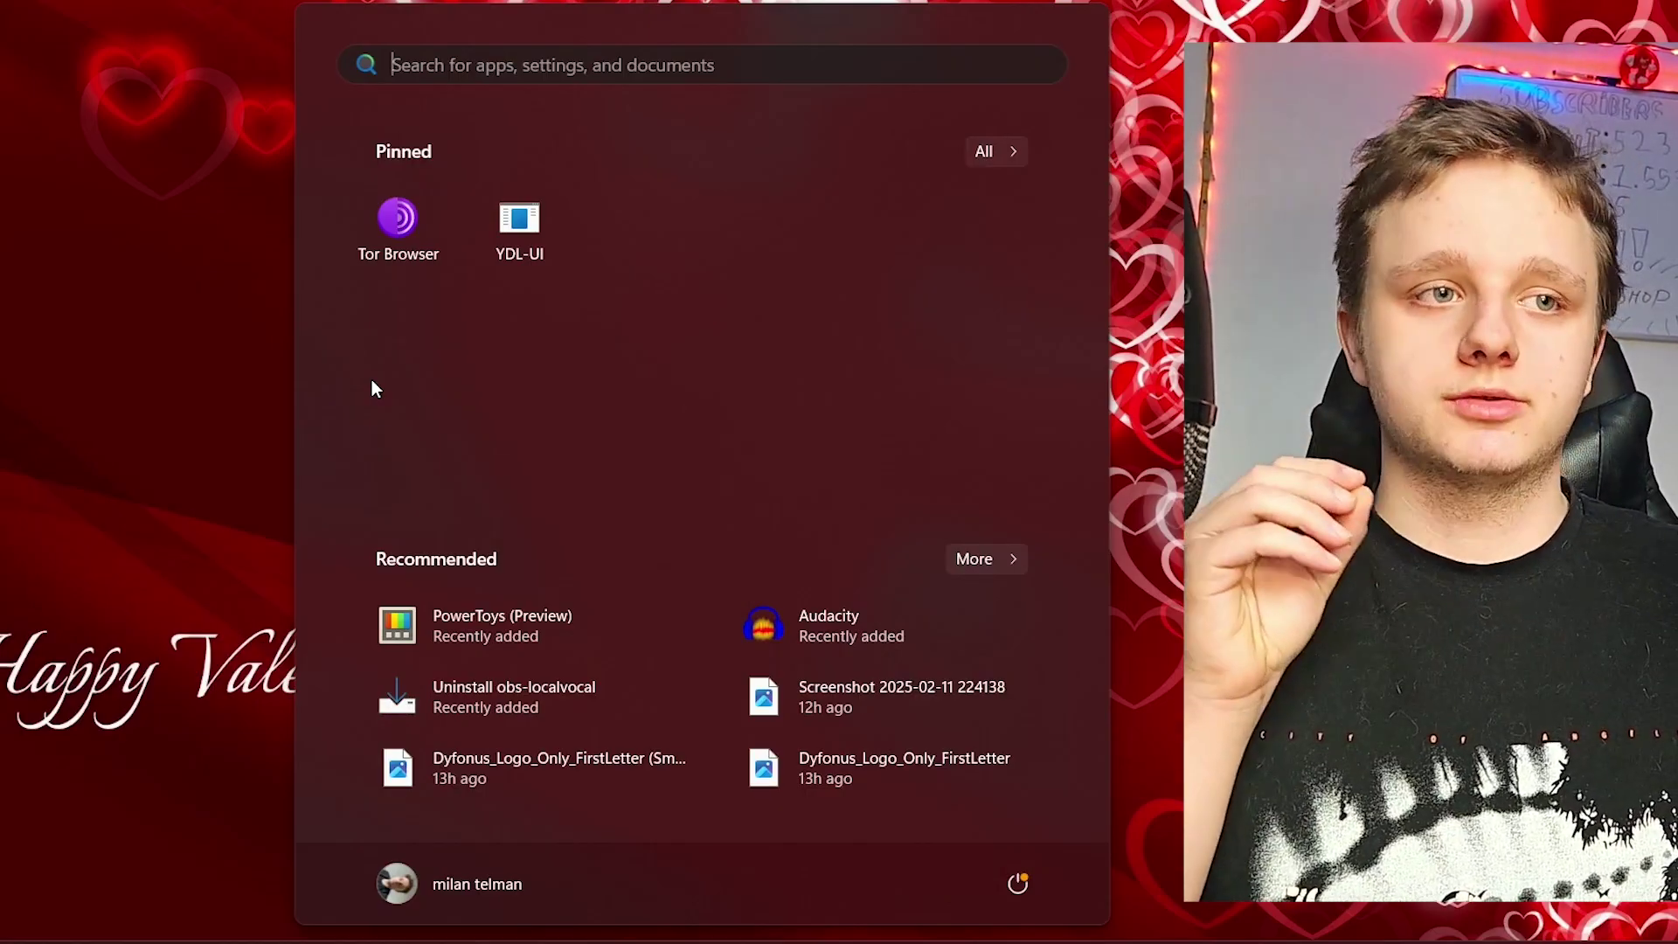
{"action": "type", "text": "desktop ico"}
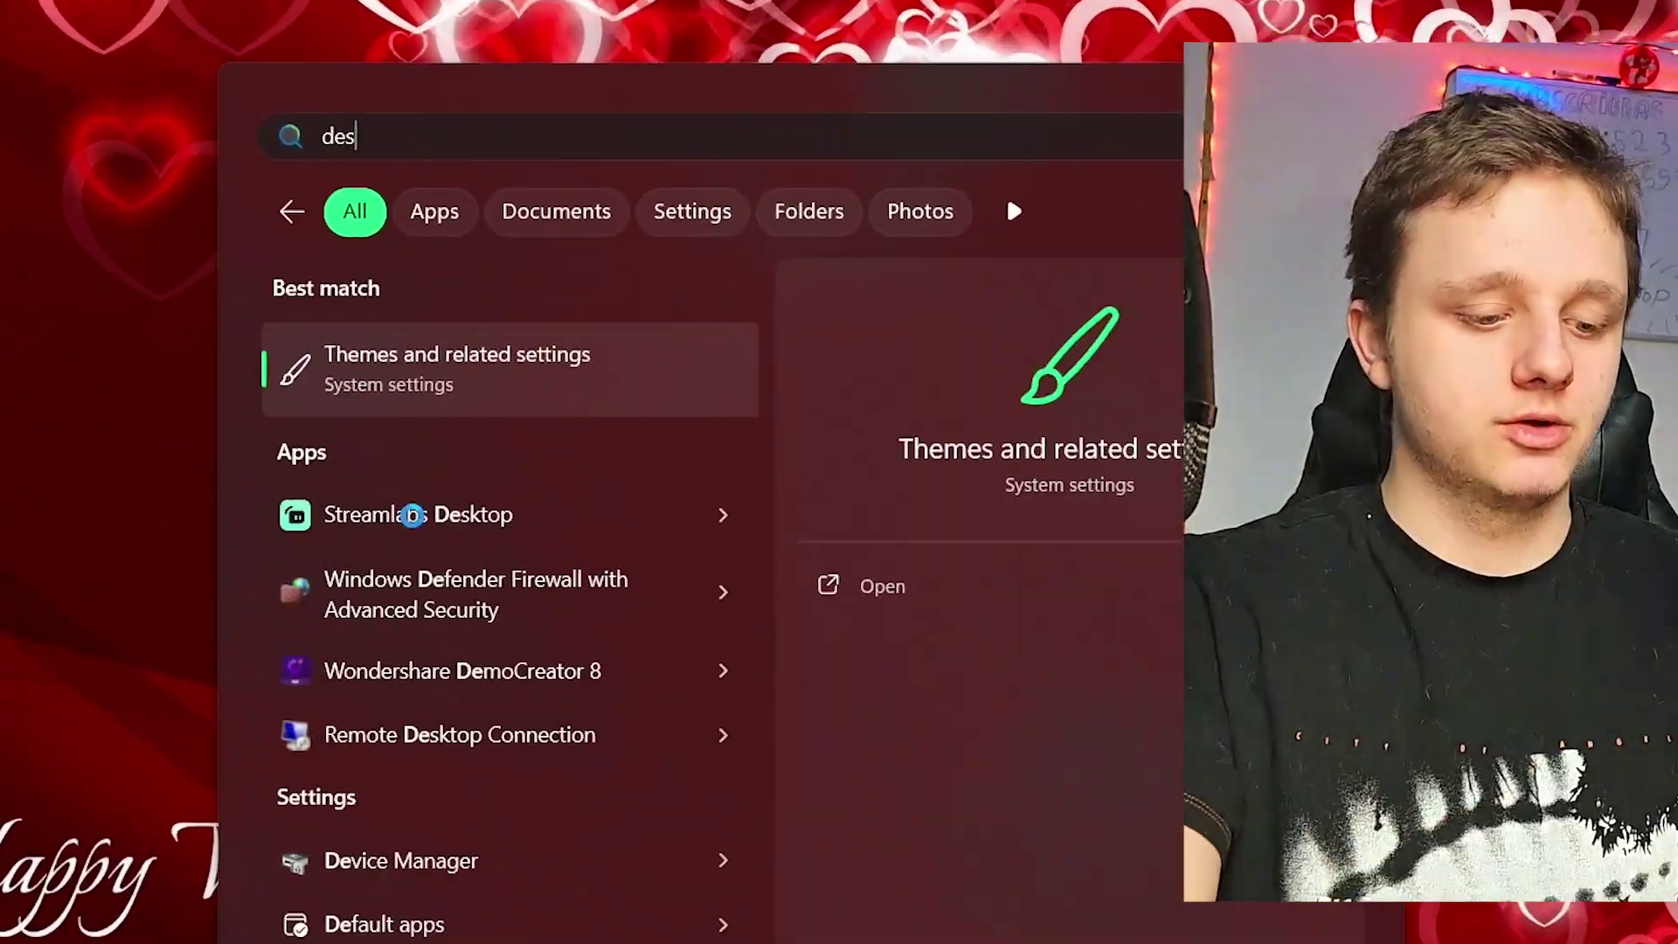
{"action": "type", "text": "ns"}
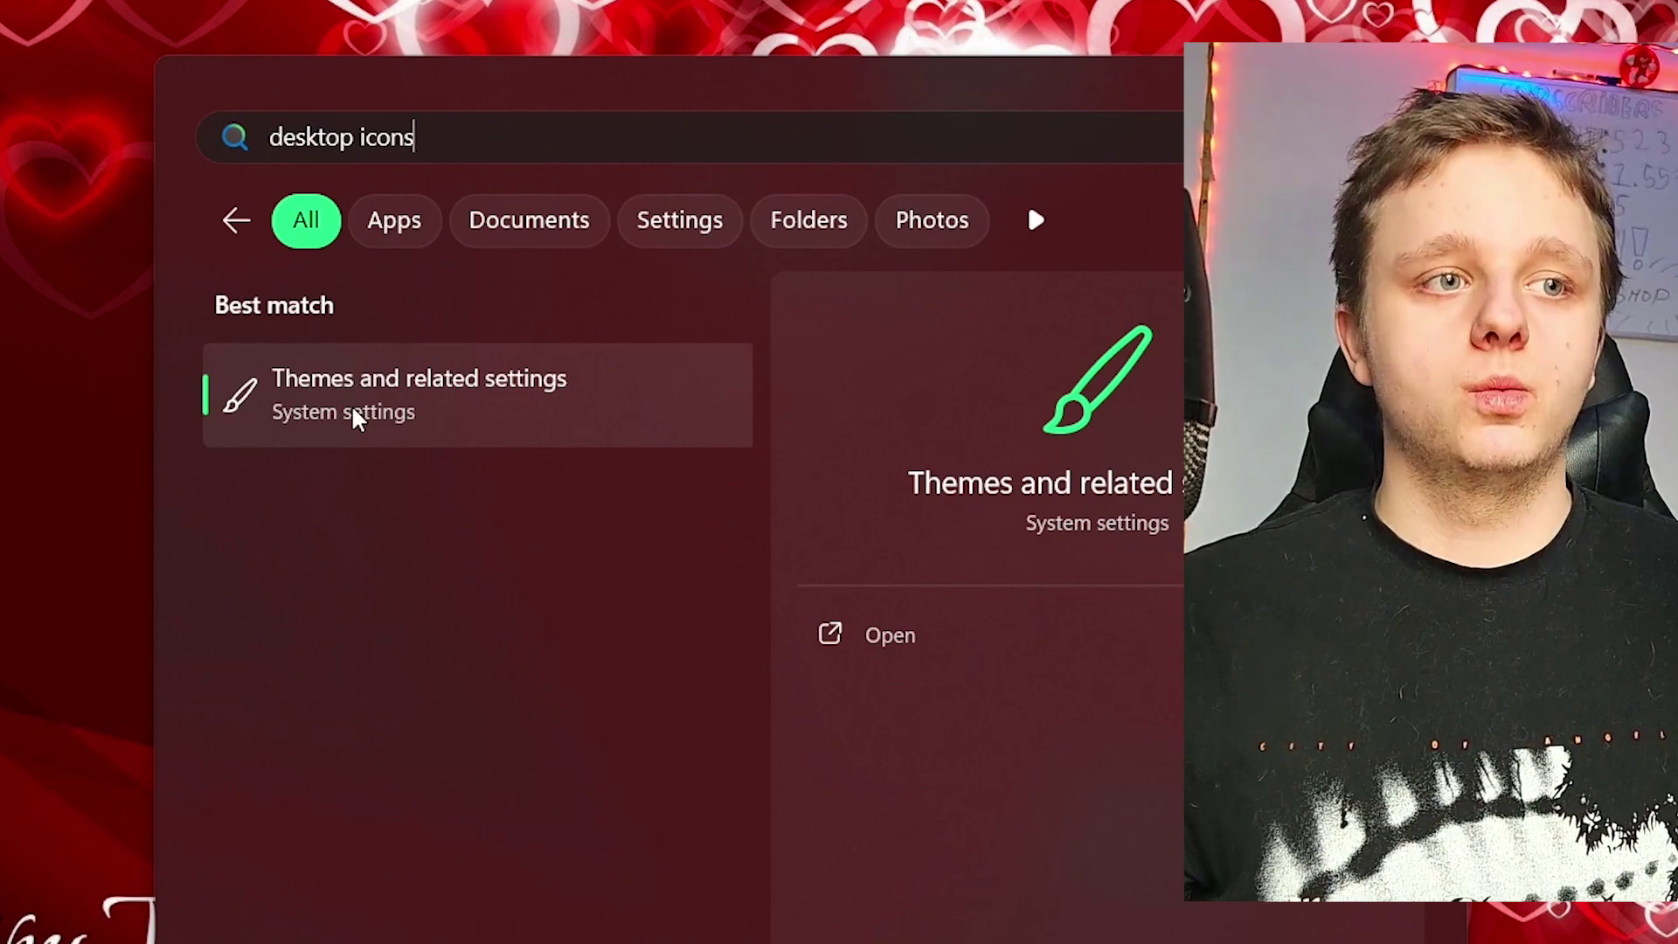
{"action": "left_click", "coordinate": [404, 406]}
{"action": "left_click_drag", "start_coordinate": [1082, 27], "coordinate": [1076, 9]}
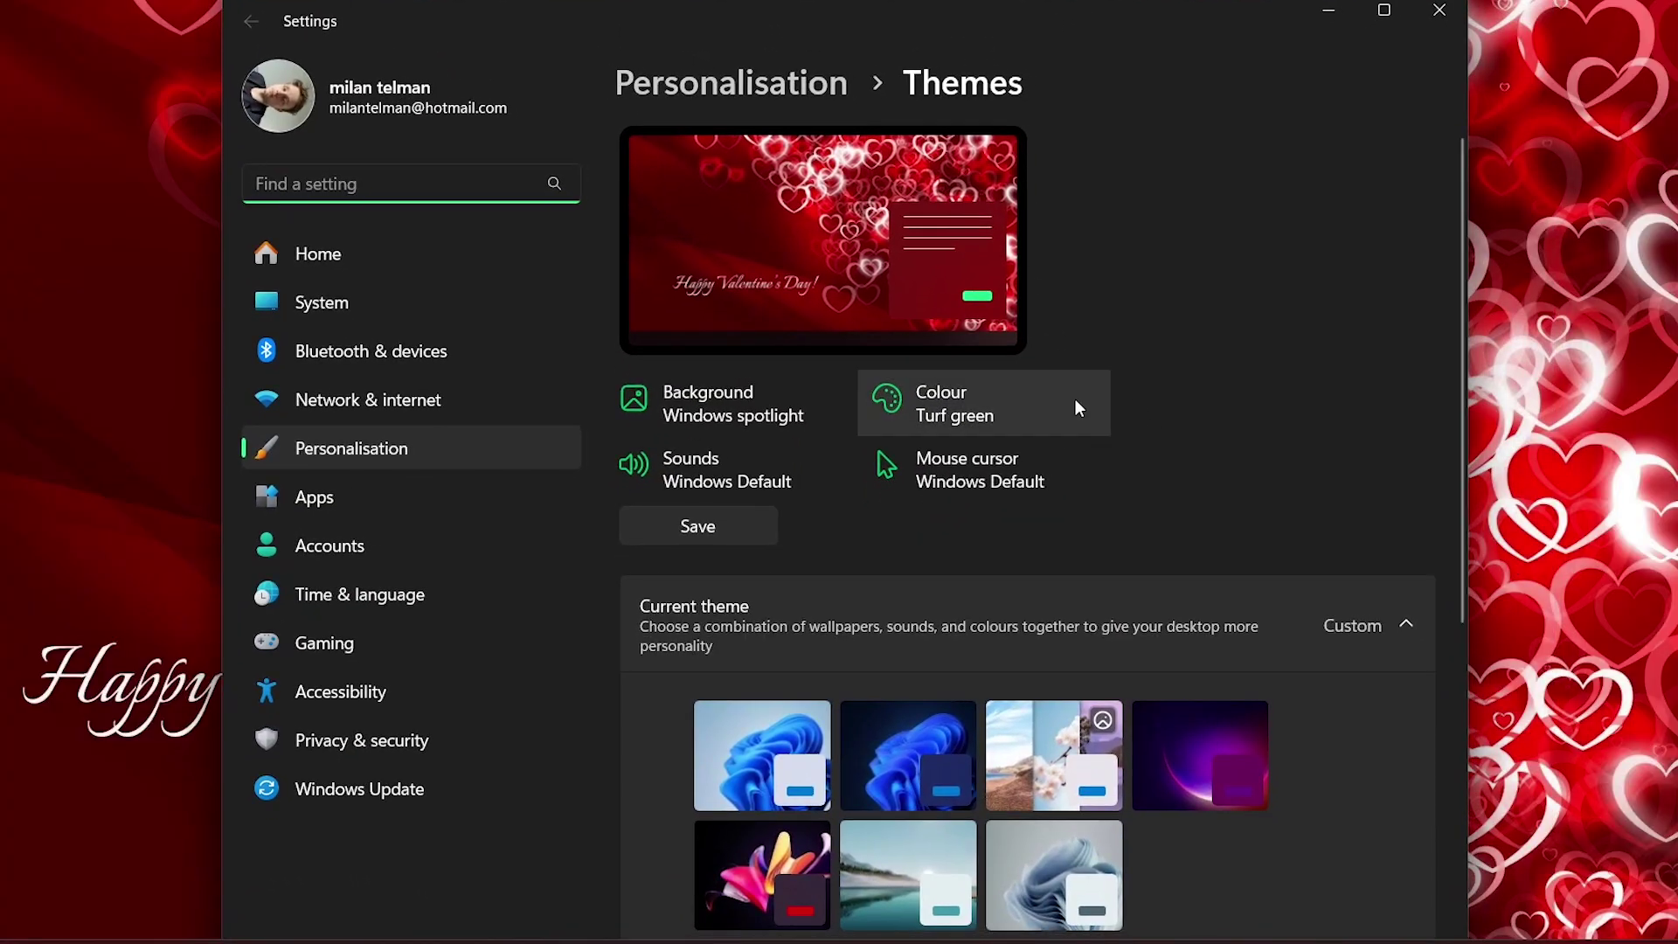
{"action": "scroll", "coordinate": [1074, 398], "scroll_direction": "down", "scroll_amount": 5}
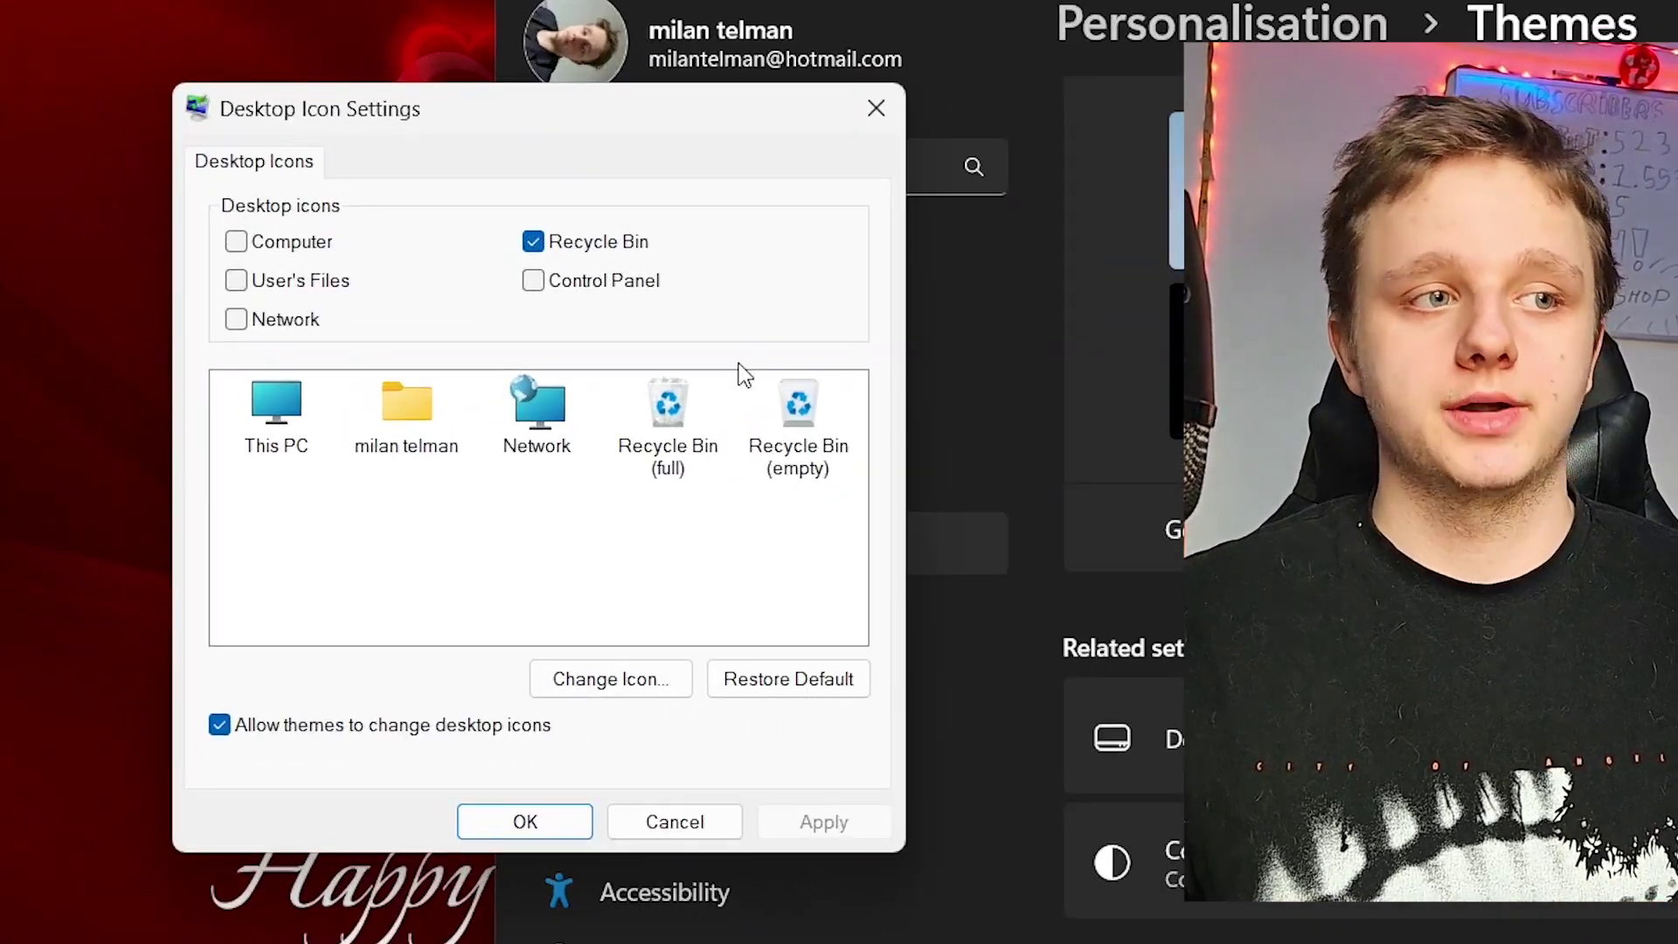
In Desktop icon settings, turn Recycle Bin off and back on, applying each change, then OK.
{"action": "left_click", "coordinate": [533, 242]}
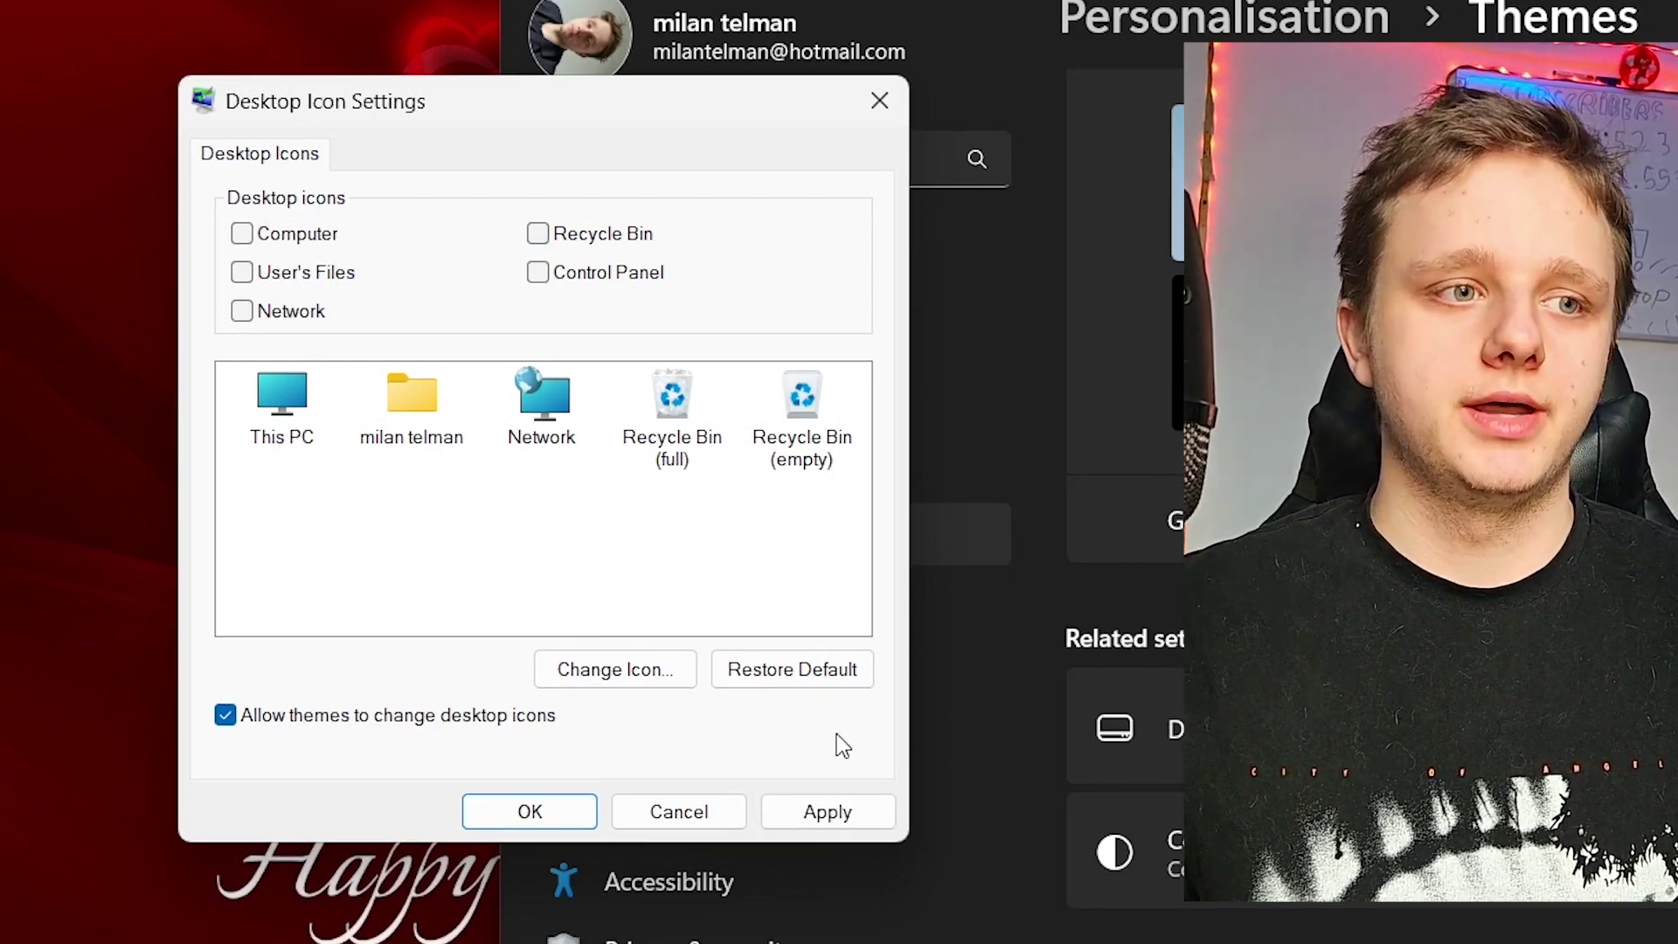
{"action": "left_click", "coordinate": [823, 821]}
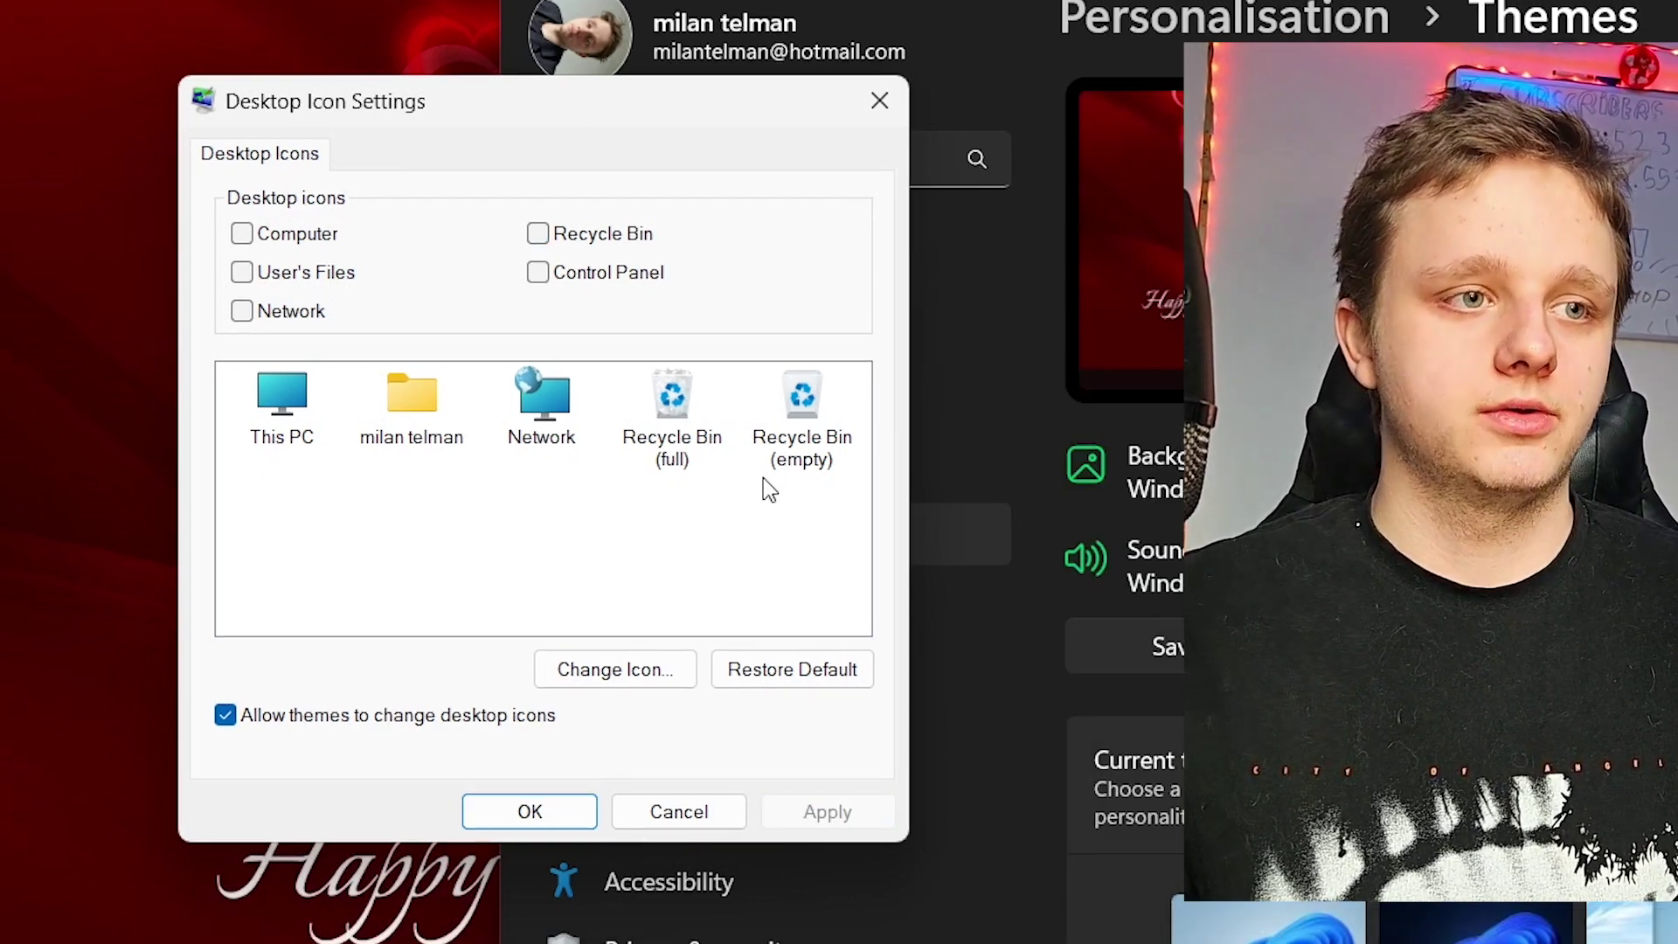
{"action": "left_click", "coordinate": [537, 233]}
{"action": "left_click", "coordinate": [829, 811]}
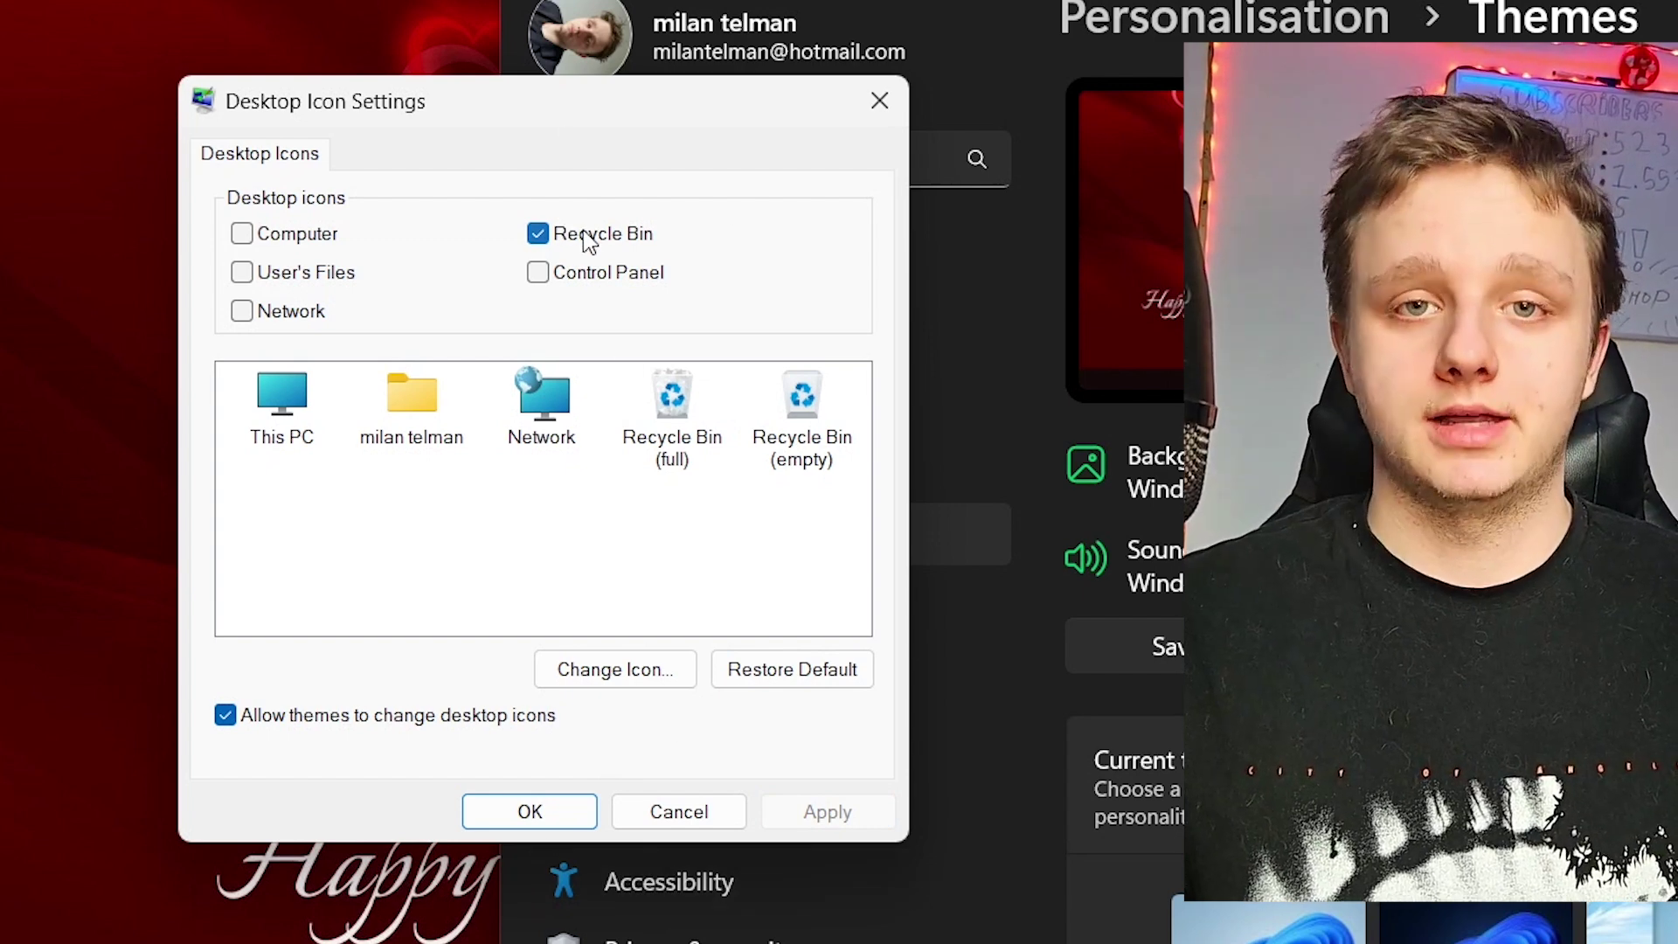
{"action": "left_click", "coordinate": [489, 799]}
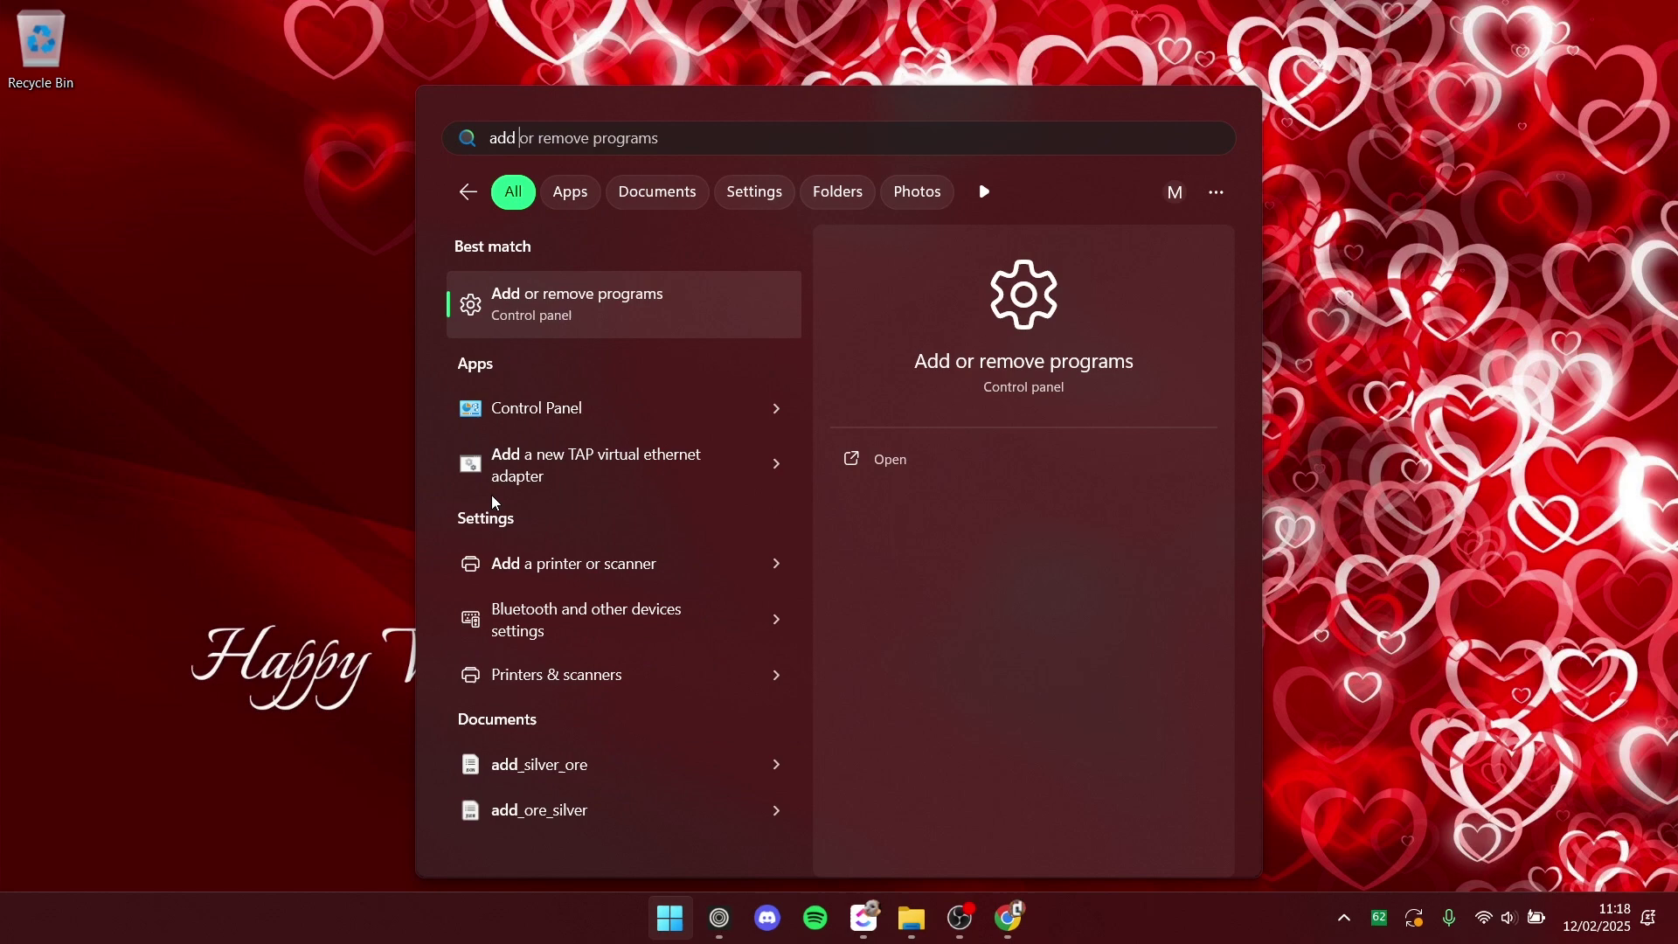
Open Installed apps via 'add or remove programs' and view the drive filter options.
{"action": "key", "text": "Return"}
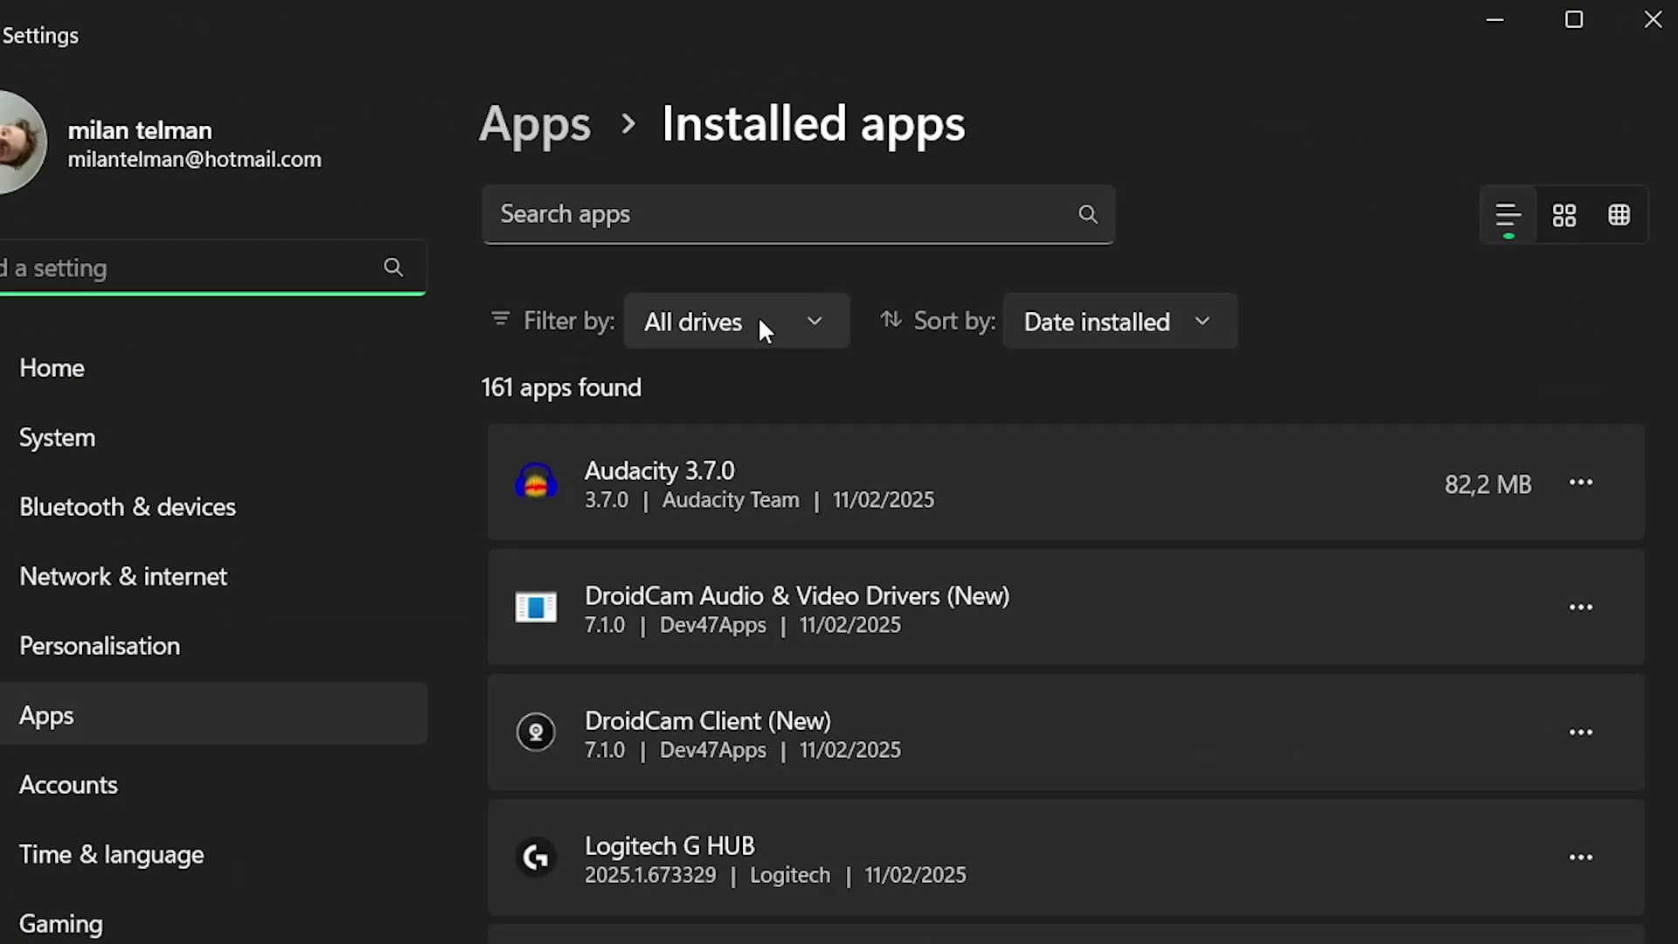
{"action": "left_click", "coordinate": [819, 232]}
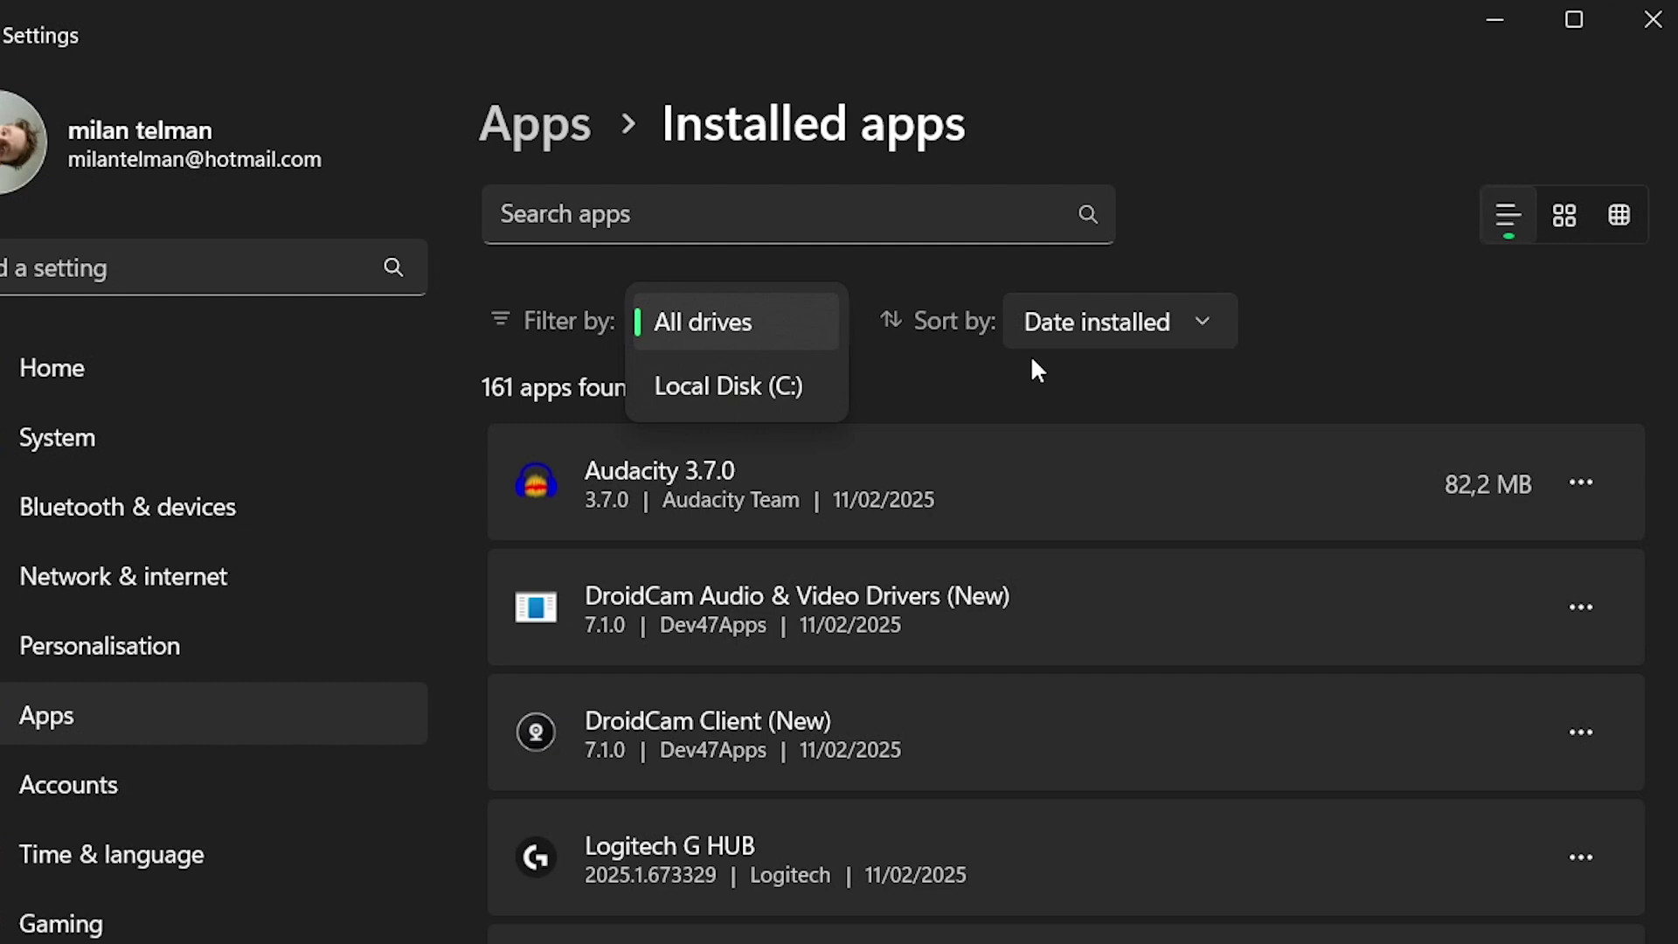
Keep all drives listed and sort installed apps by Size (Large to small).
{"action": "left_click", "coordinate": [1058, 354]}
{"action": "left_click", "coordinate": [1084, 349]}
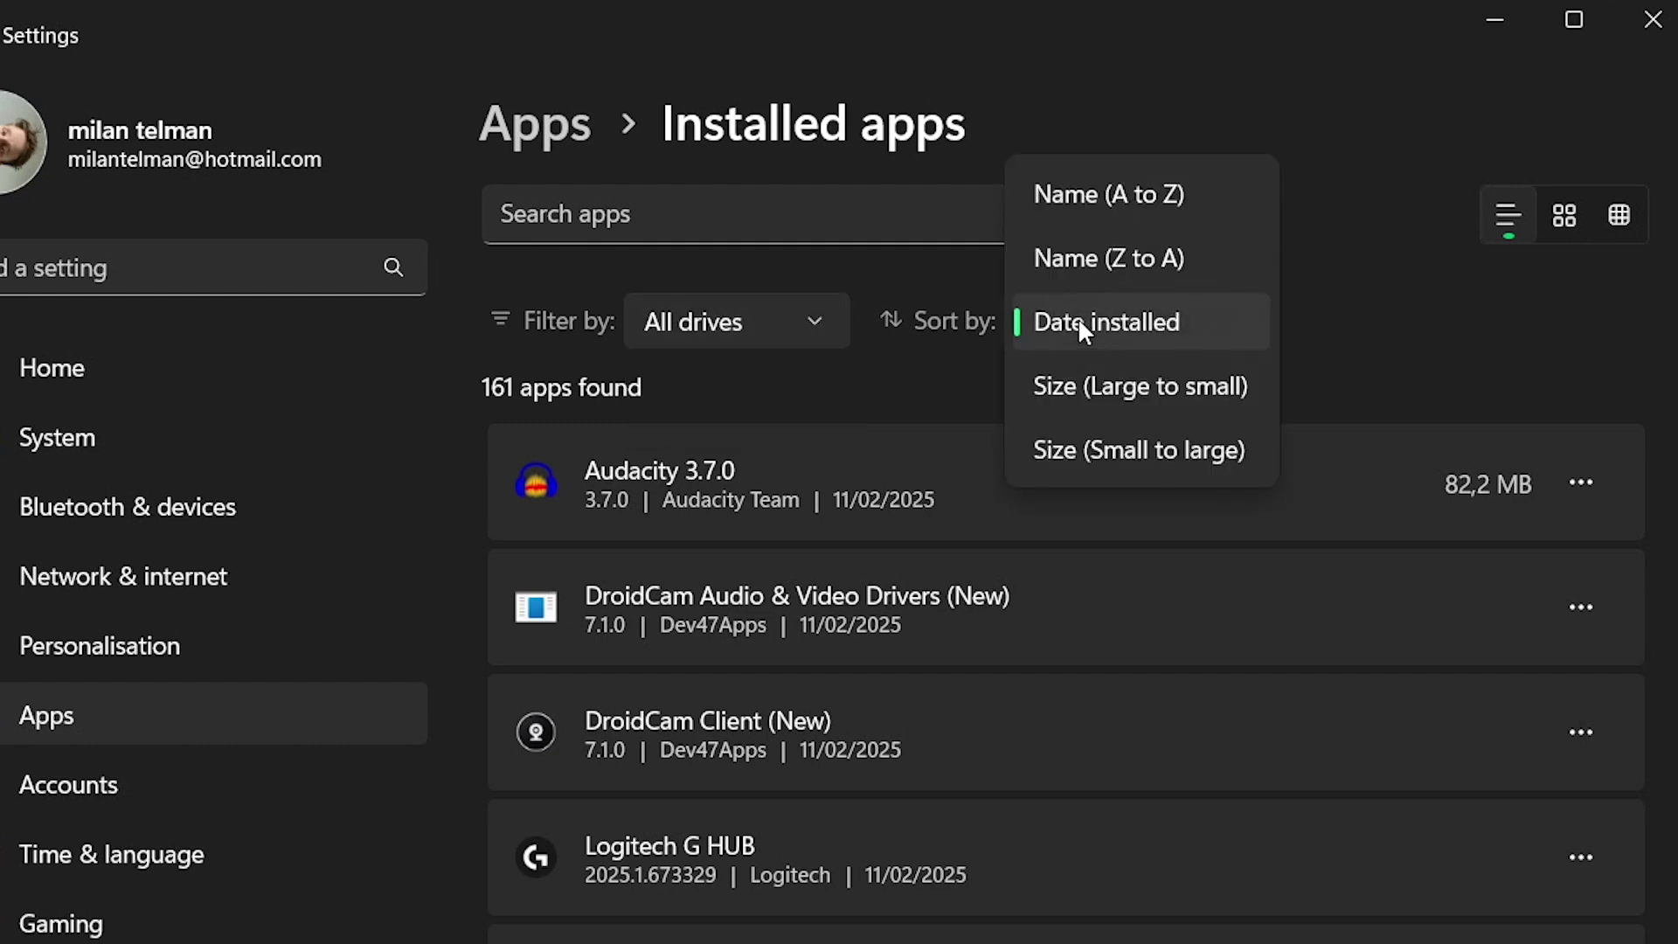
{"action": "left_click", "coordinate": [1093, 384]}
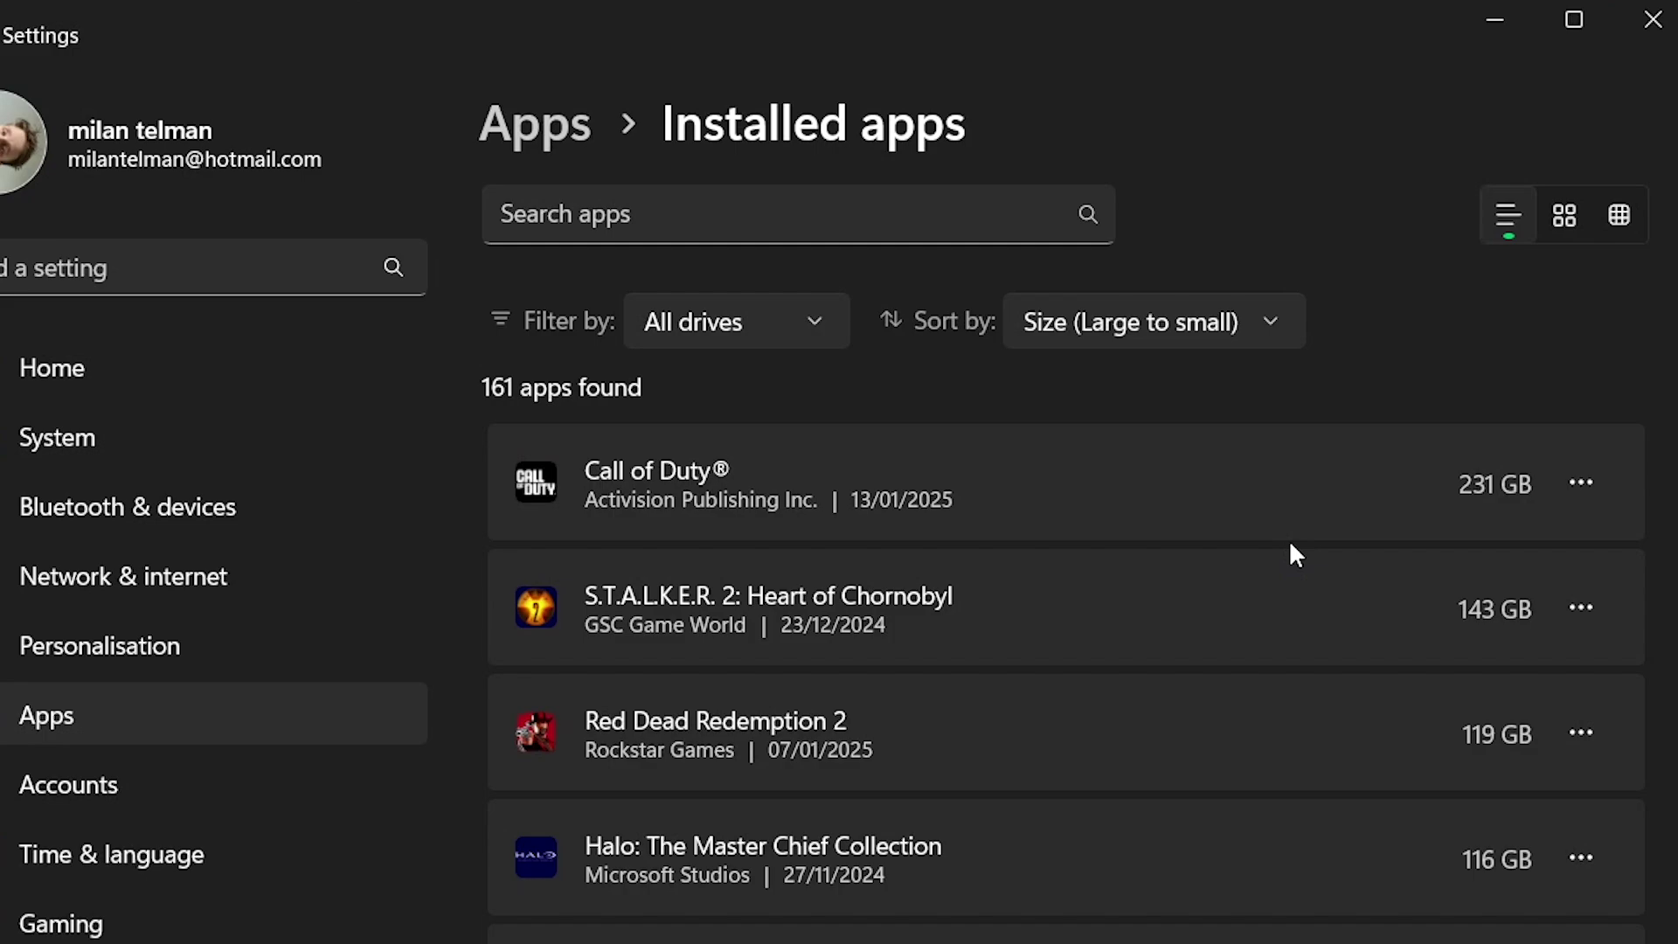
{"action": "scroll", "coordinate": [1308, 859], "scroll_direction": "down", "scroll_amount": 4}
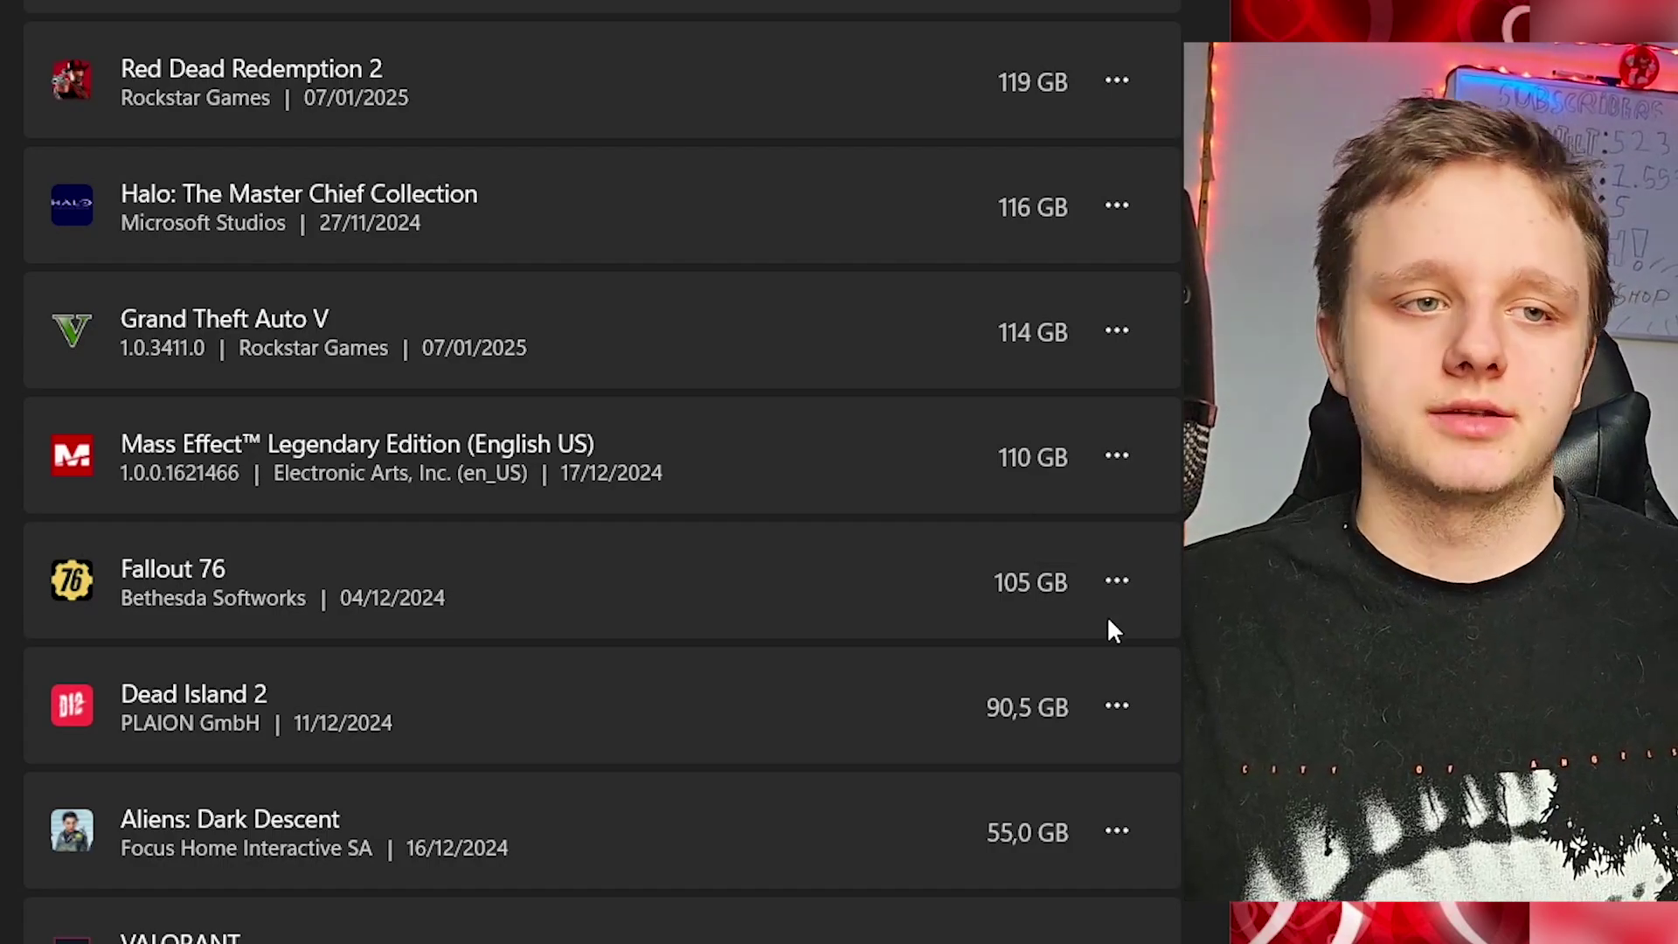
Uninstall Fallout 76 from its '...' menu and confirm, leaving 160 apps.
{"action": "left_click", "coordinate": [1118, 584]}
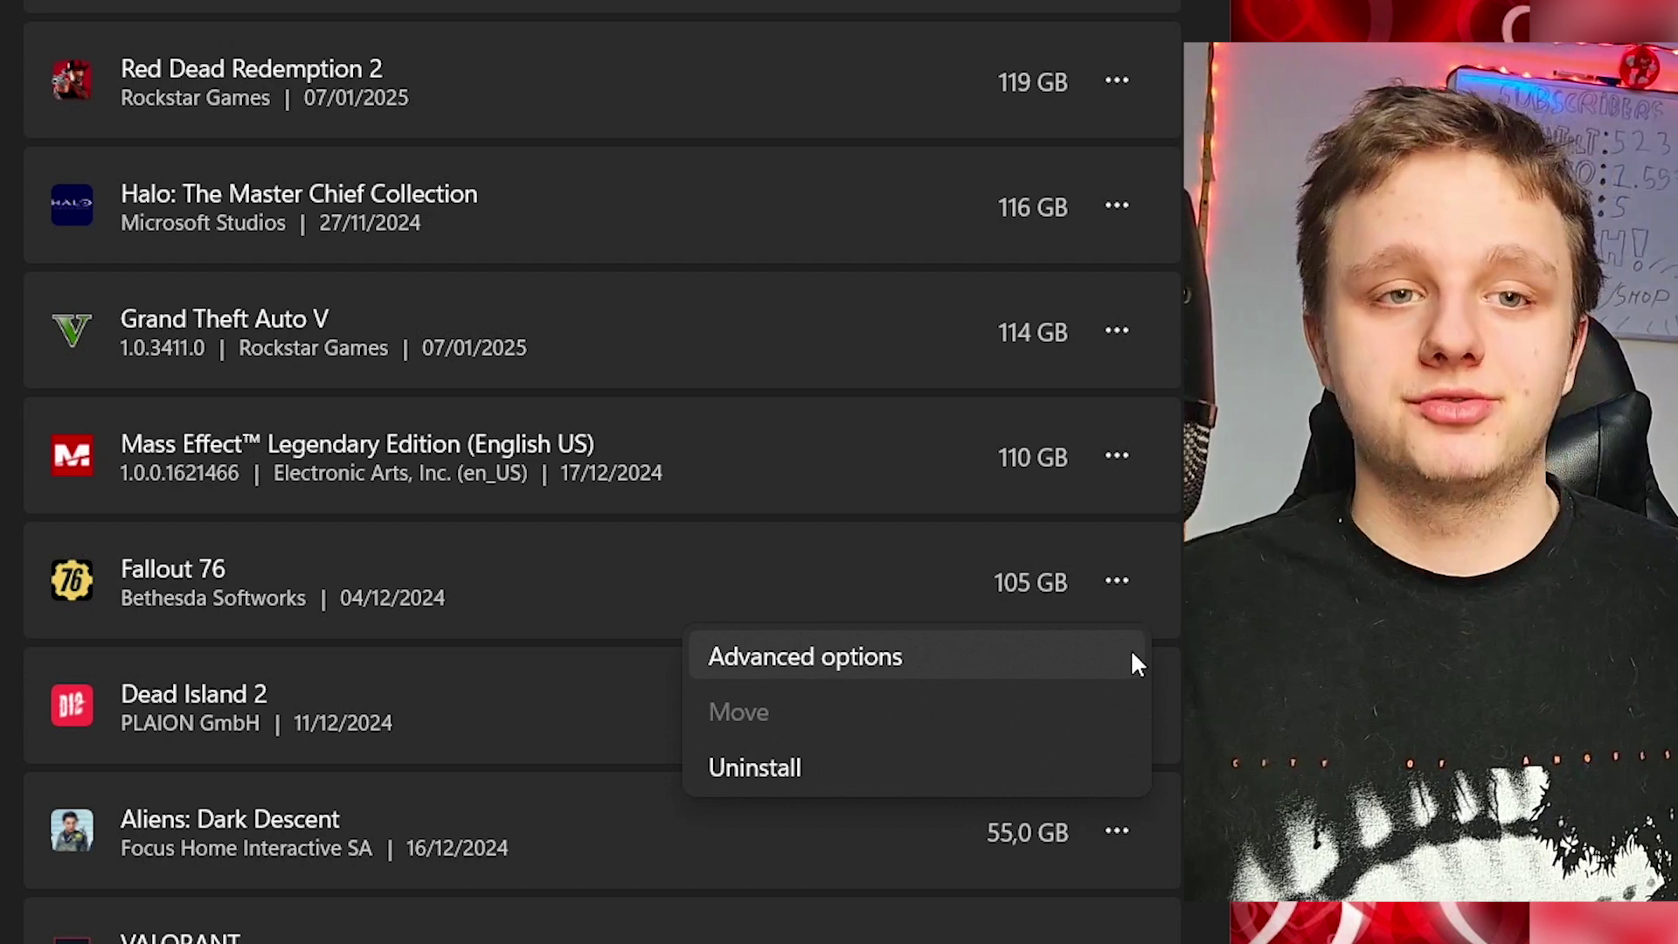
{"action": "left_click", "coordinate": [856, 766]}
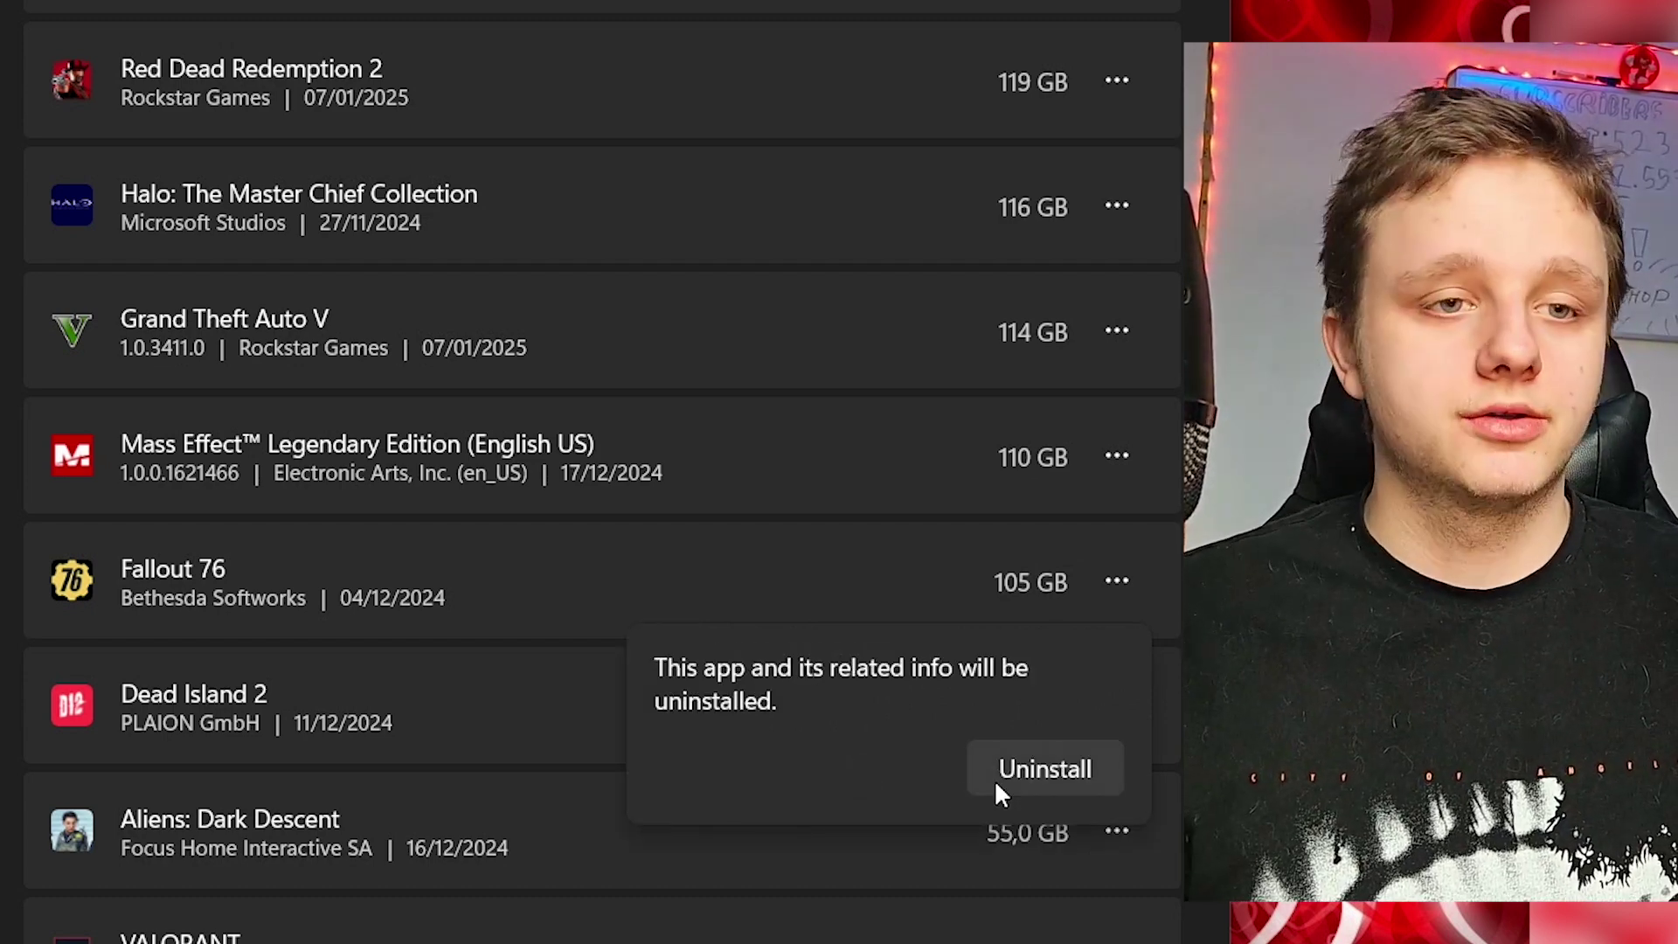
{"action": "left_click", "coordinate": [1095, 769]}
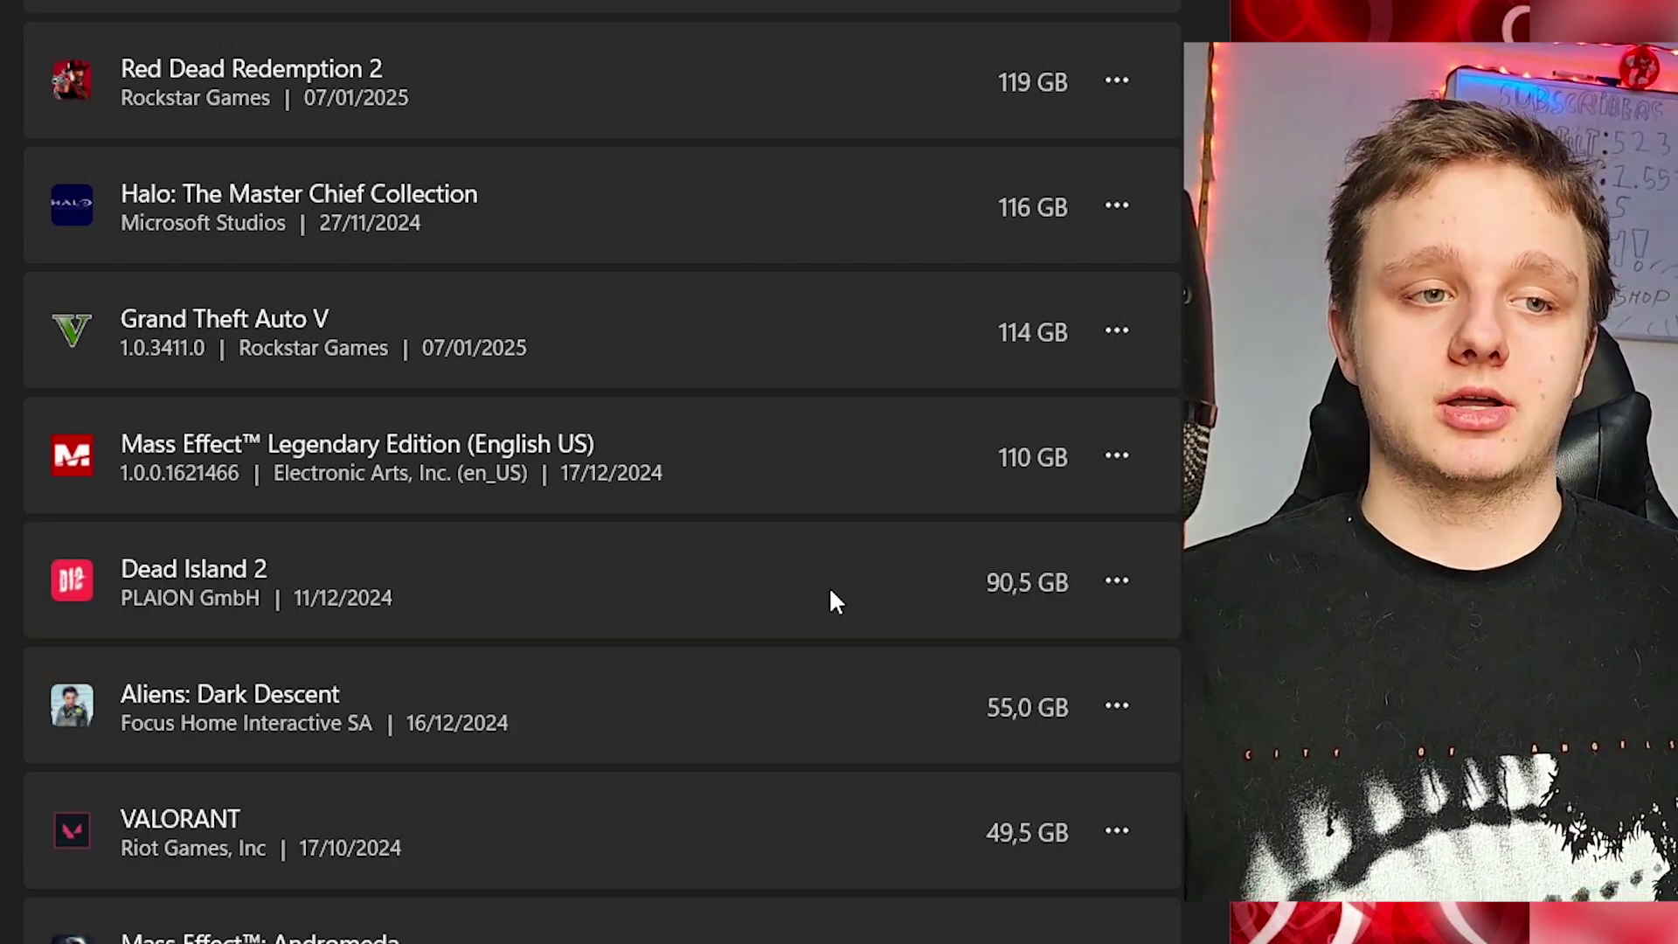
{"action": "scroll", "coordinate": [828, 585], "scroll_direction": "down", "scroll_amount": 10}
{"action": "scroll", "coordinate": [767, 651], "scroll_direction": "down", "scroll_amount": 6}
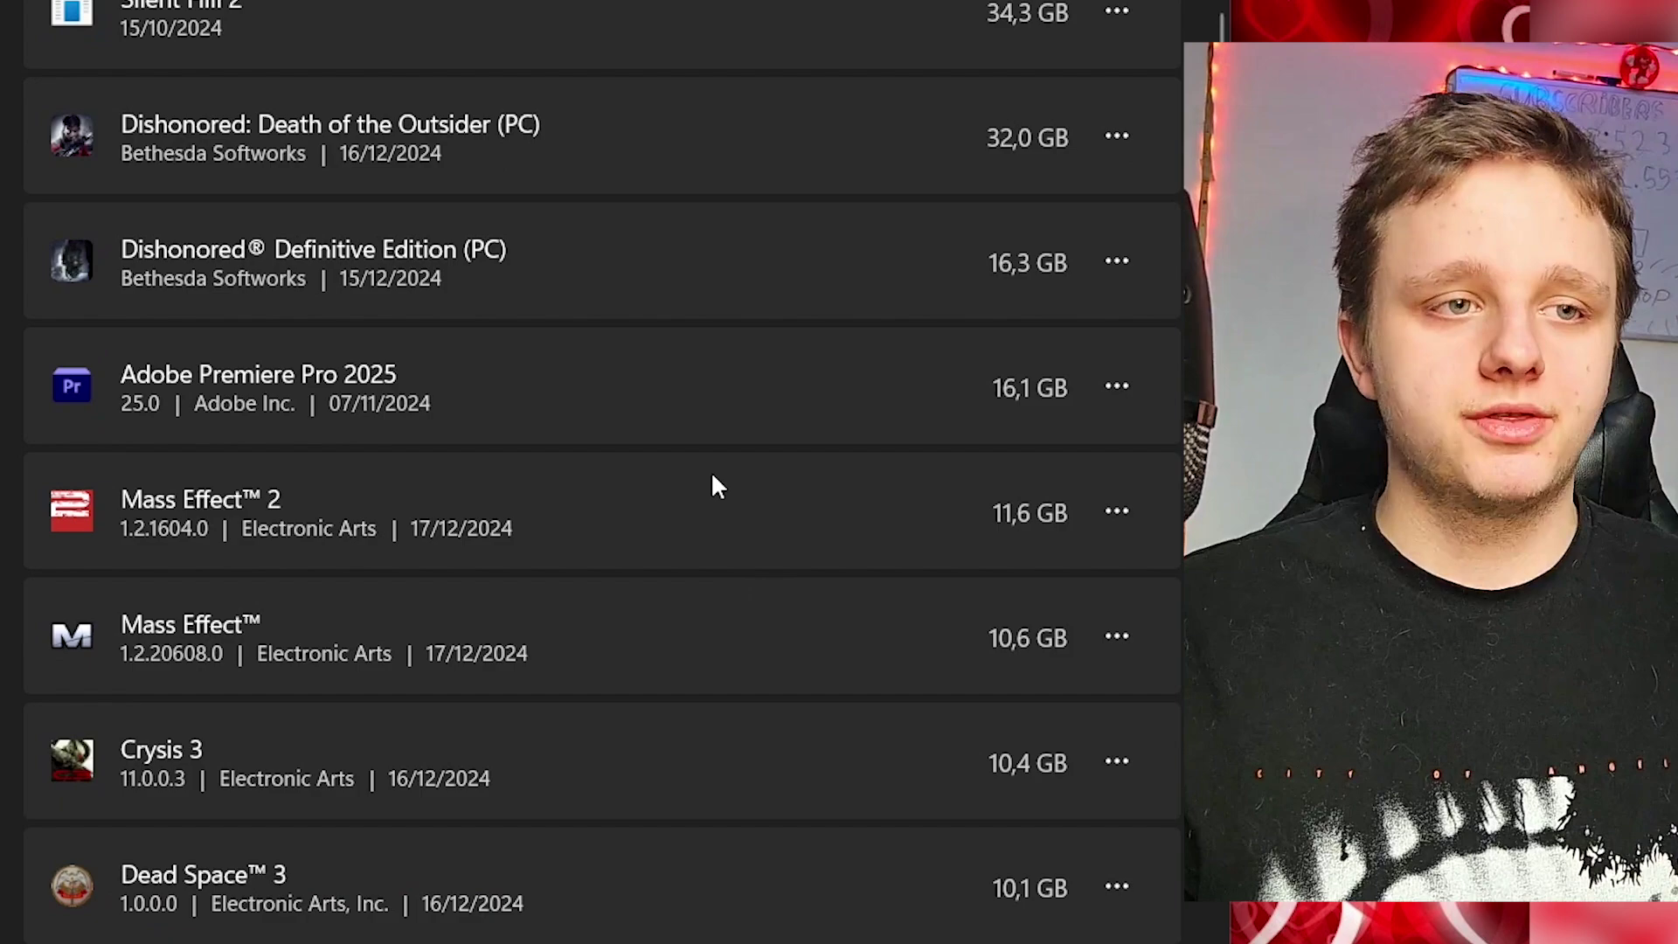
{"action": "scroll", "coordinate": [725, 448], "scroll_direction": "down", "scroll_amount": 7}
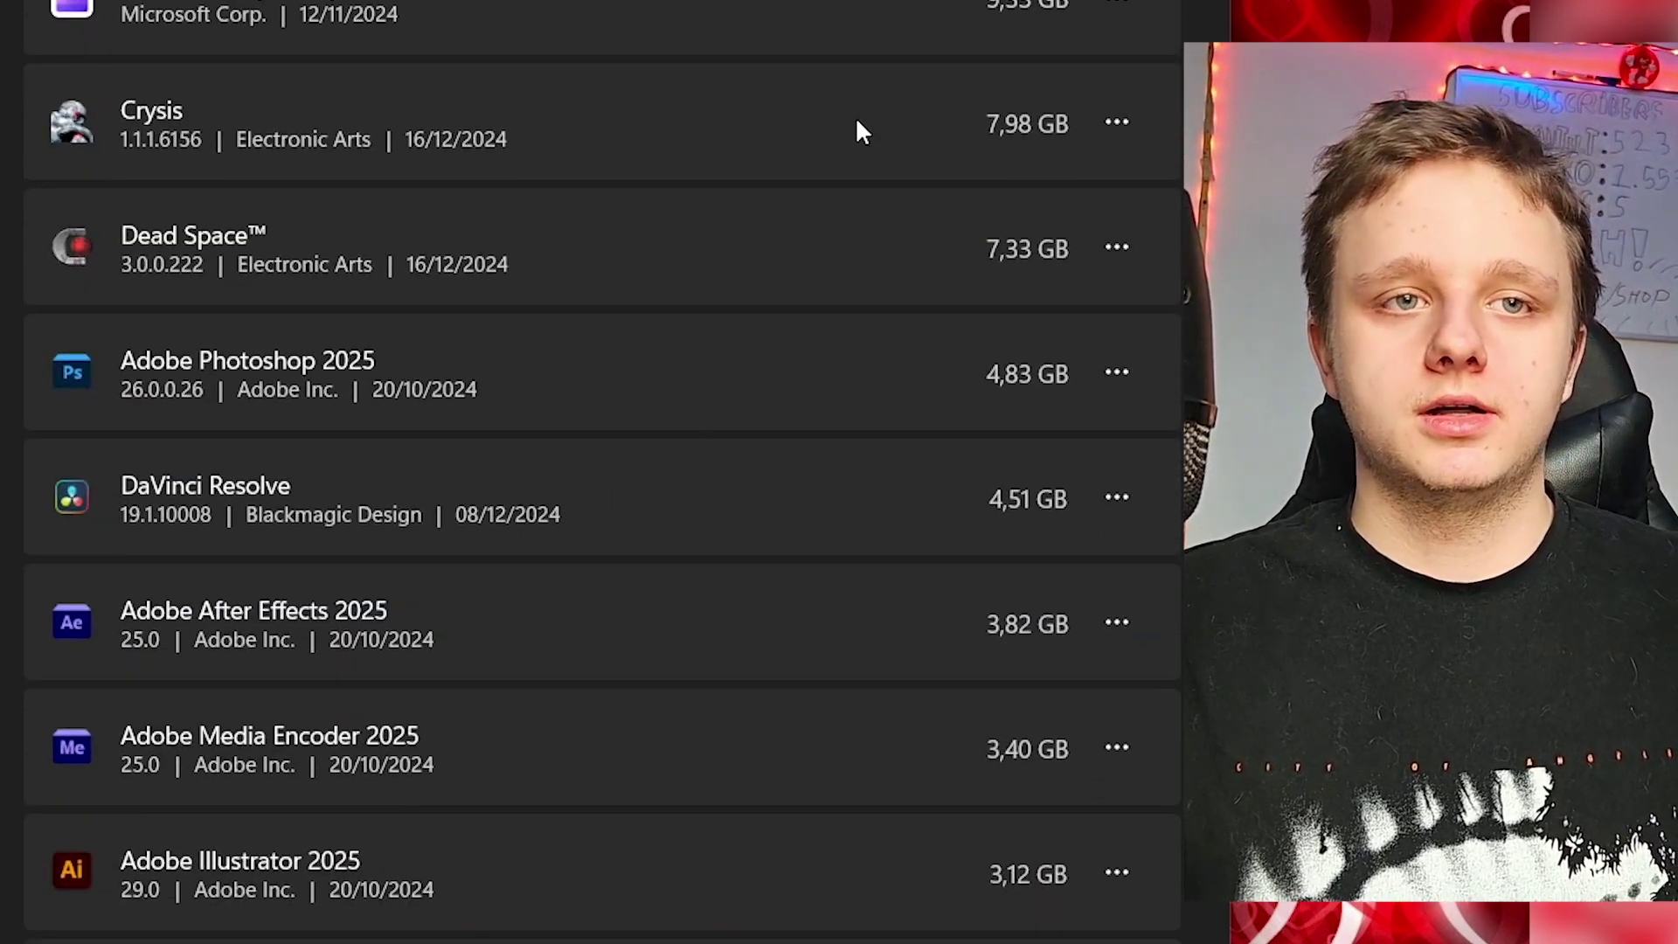
{"action": "scroll", "coordinate": [591, 83], "scroll_direction": "up", "scroll_amount": 20}
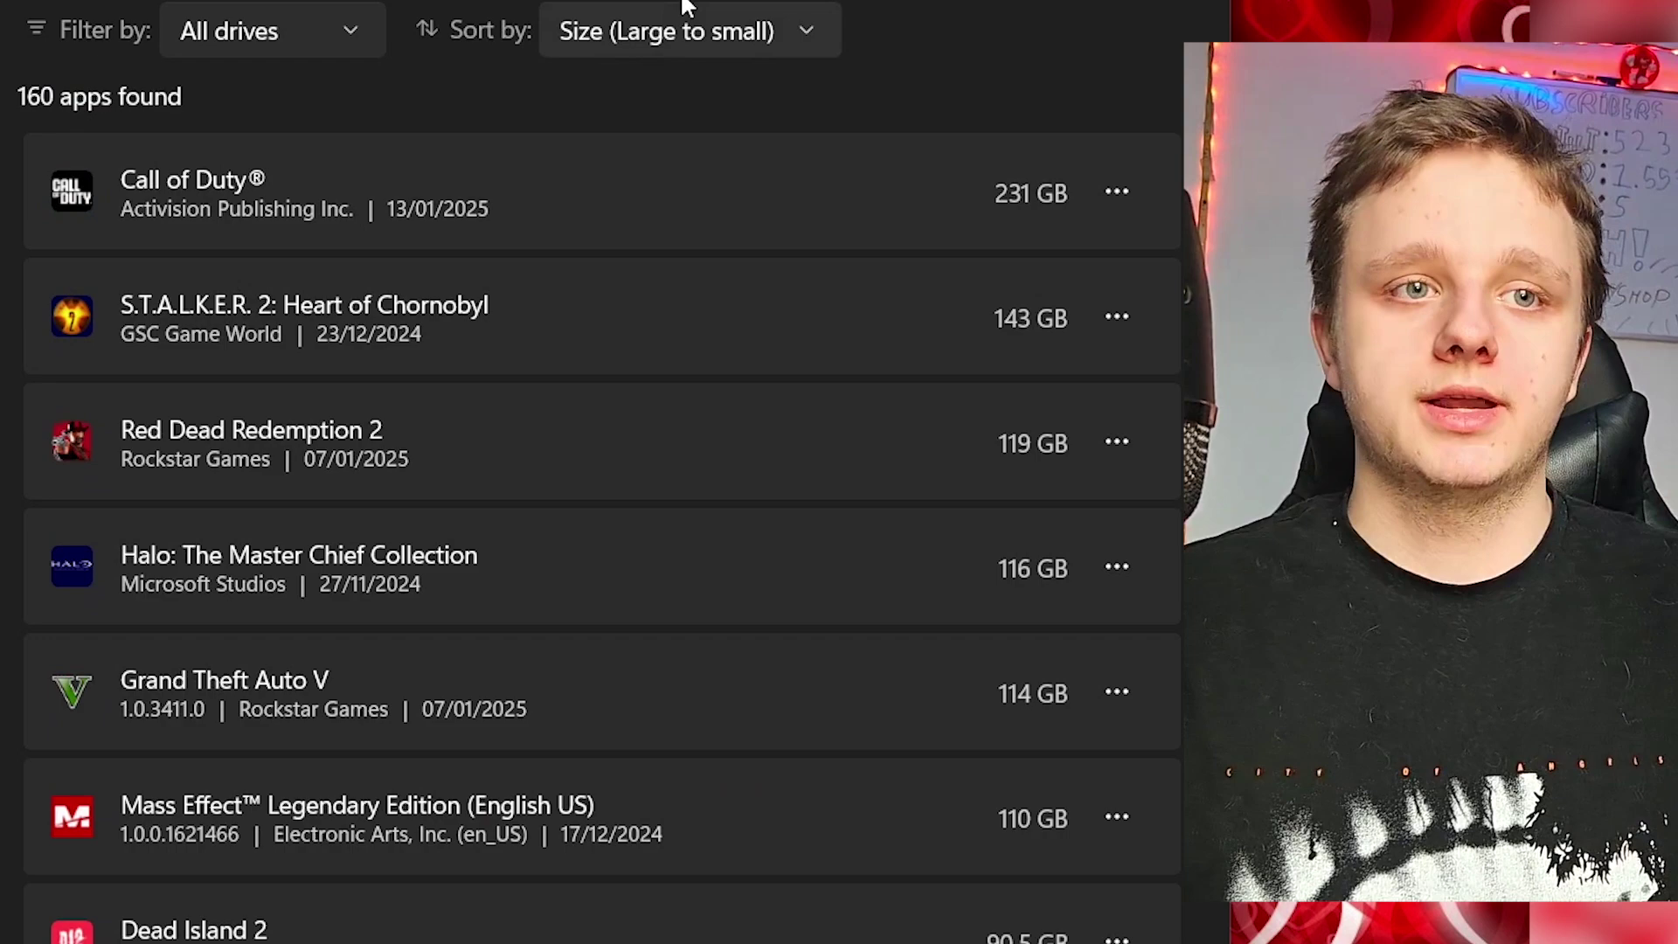
Re-sort the installed apps by Date installed and scroll through the list.
{"action": "left_click", "coordinate": [686, 20]}
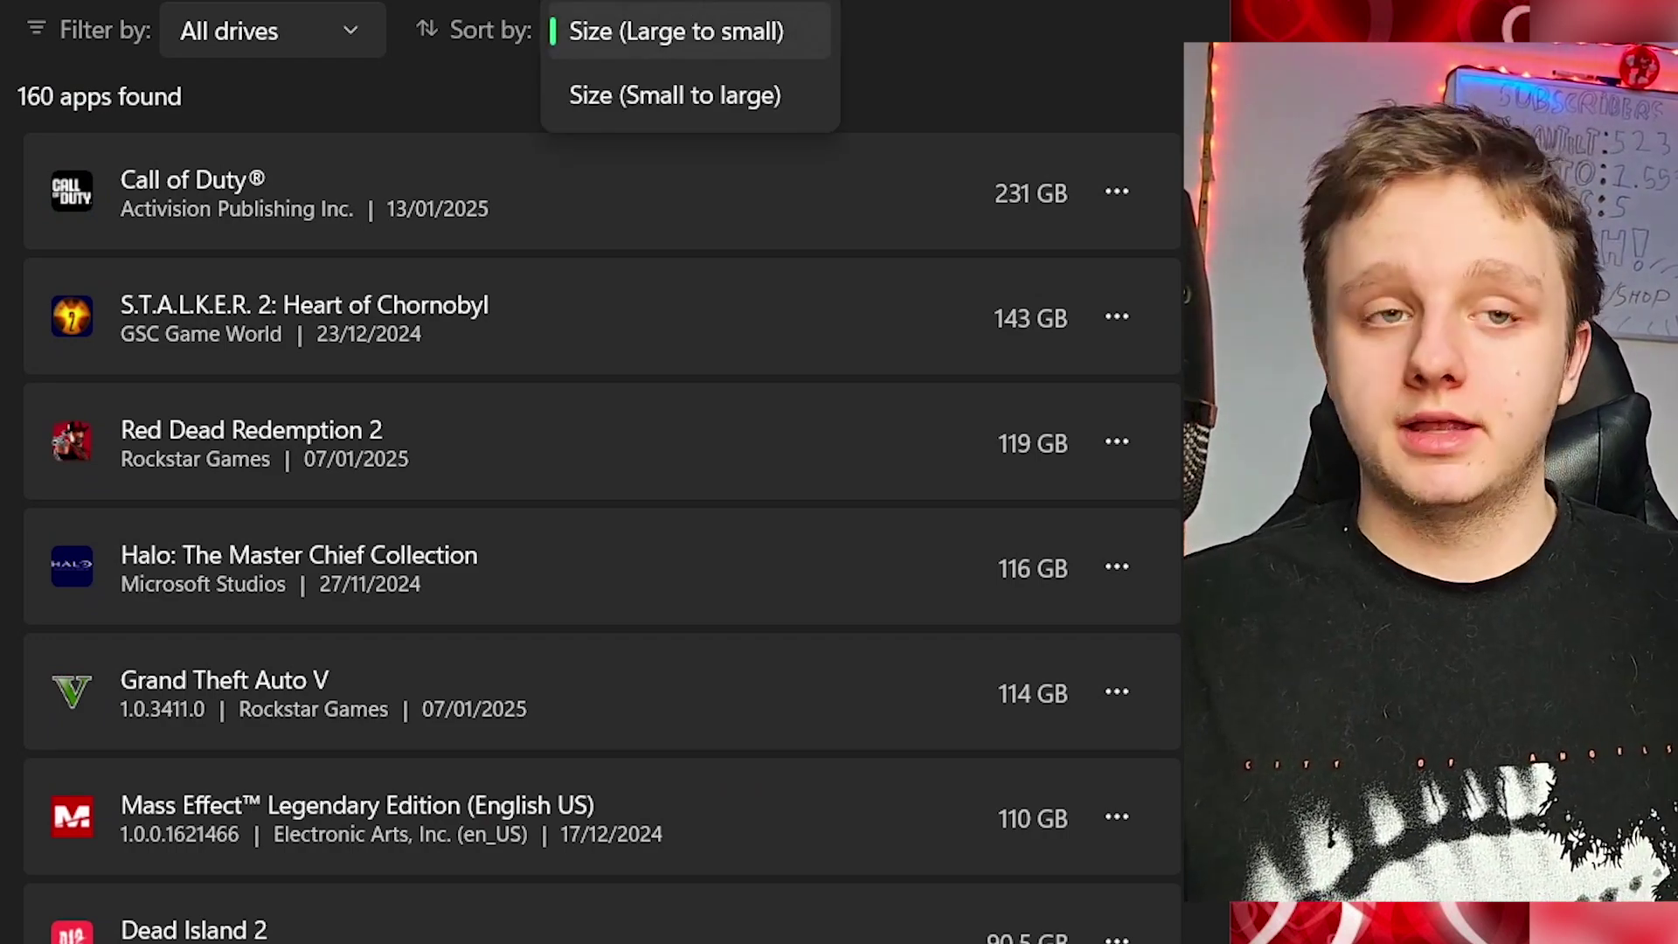
{"action": "key", "text": "Up"}
{"action": "key", "text": "Return"}
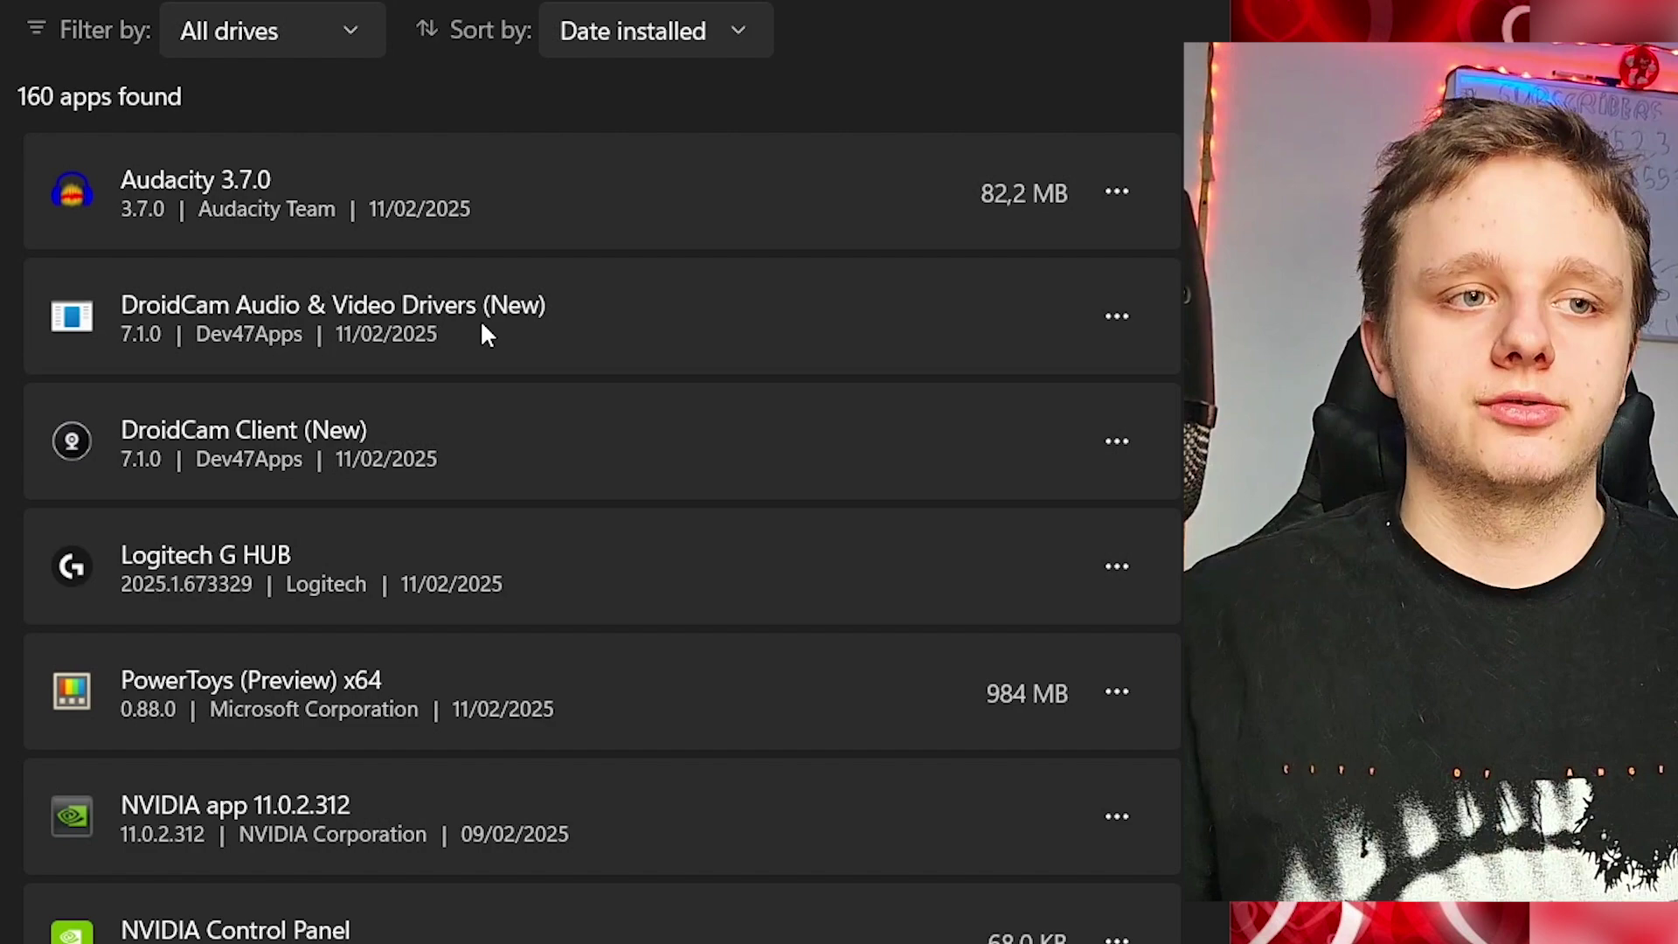
{"action": "scroll", "coordinate": [690, 472], "scroll_direction": "down", "scroll_amount": 10}
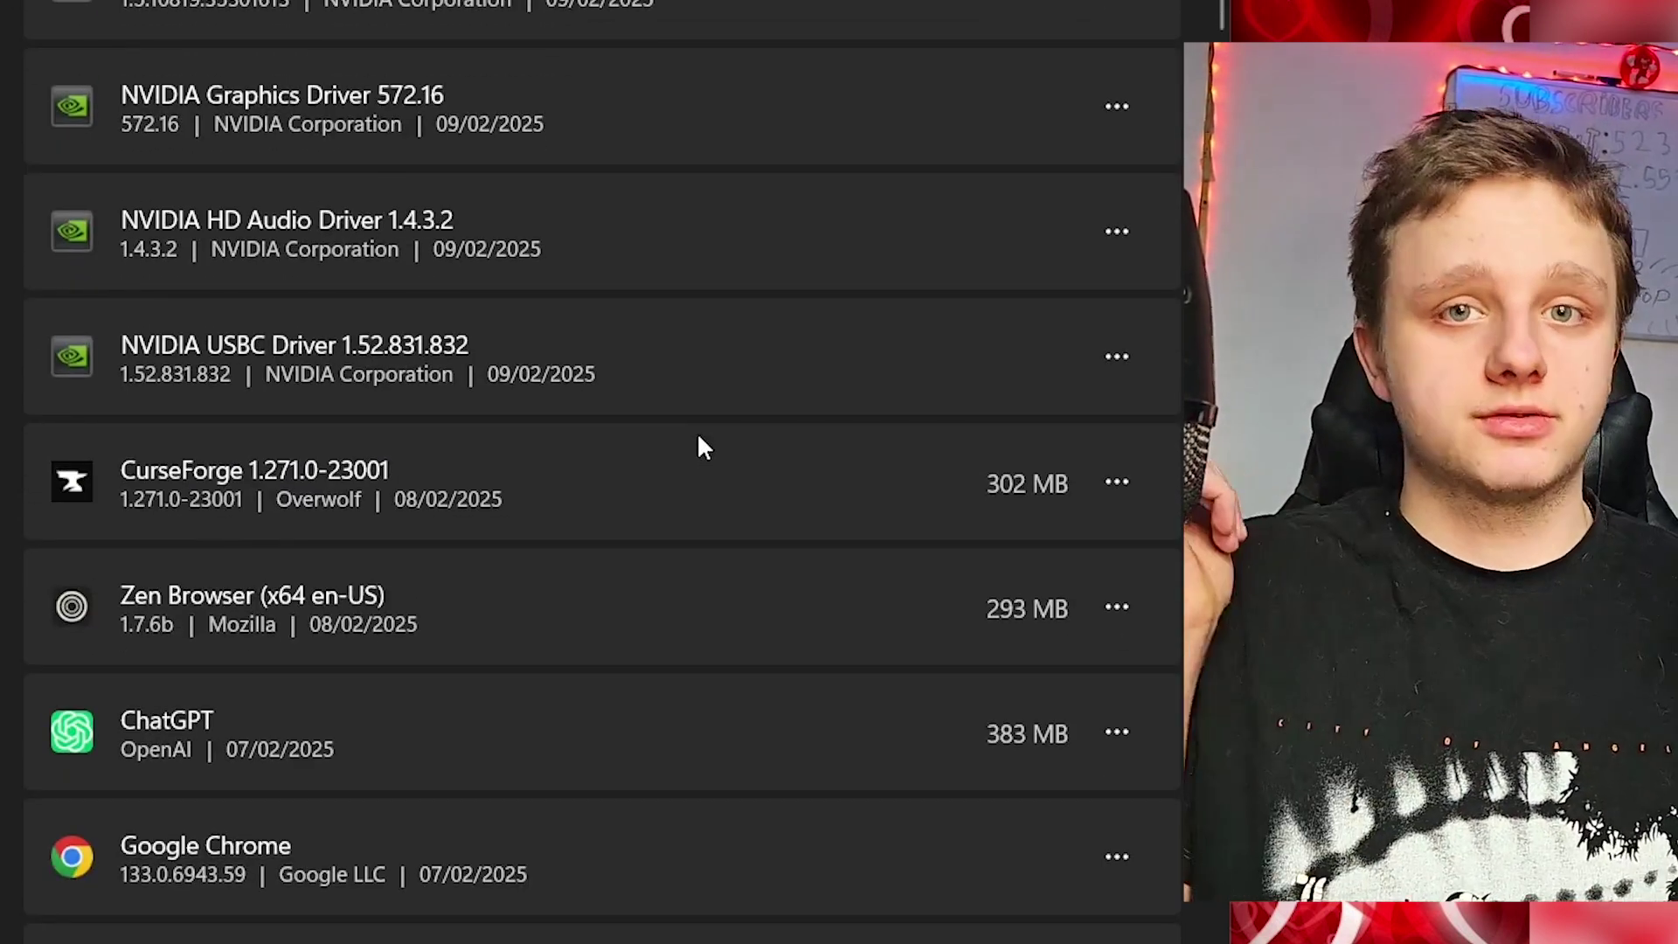
{"action": "scroll", "coordinate": [699, 441], "scroll_direction": "down", "scroll_amount": 2}
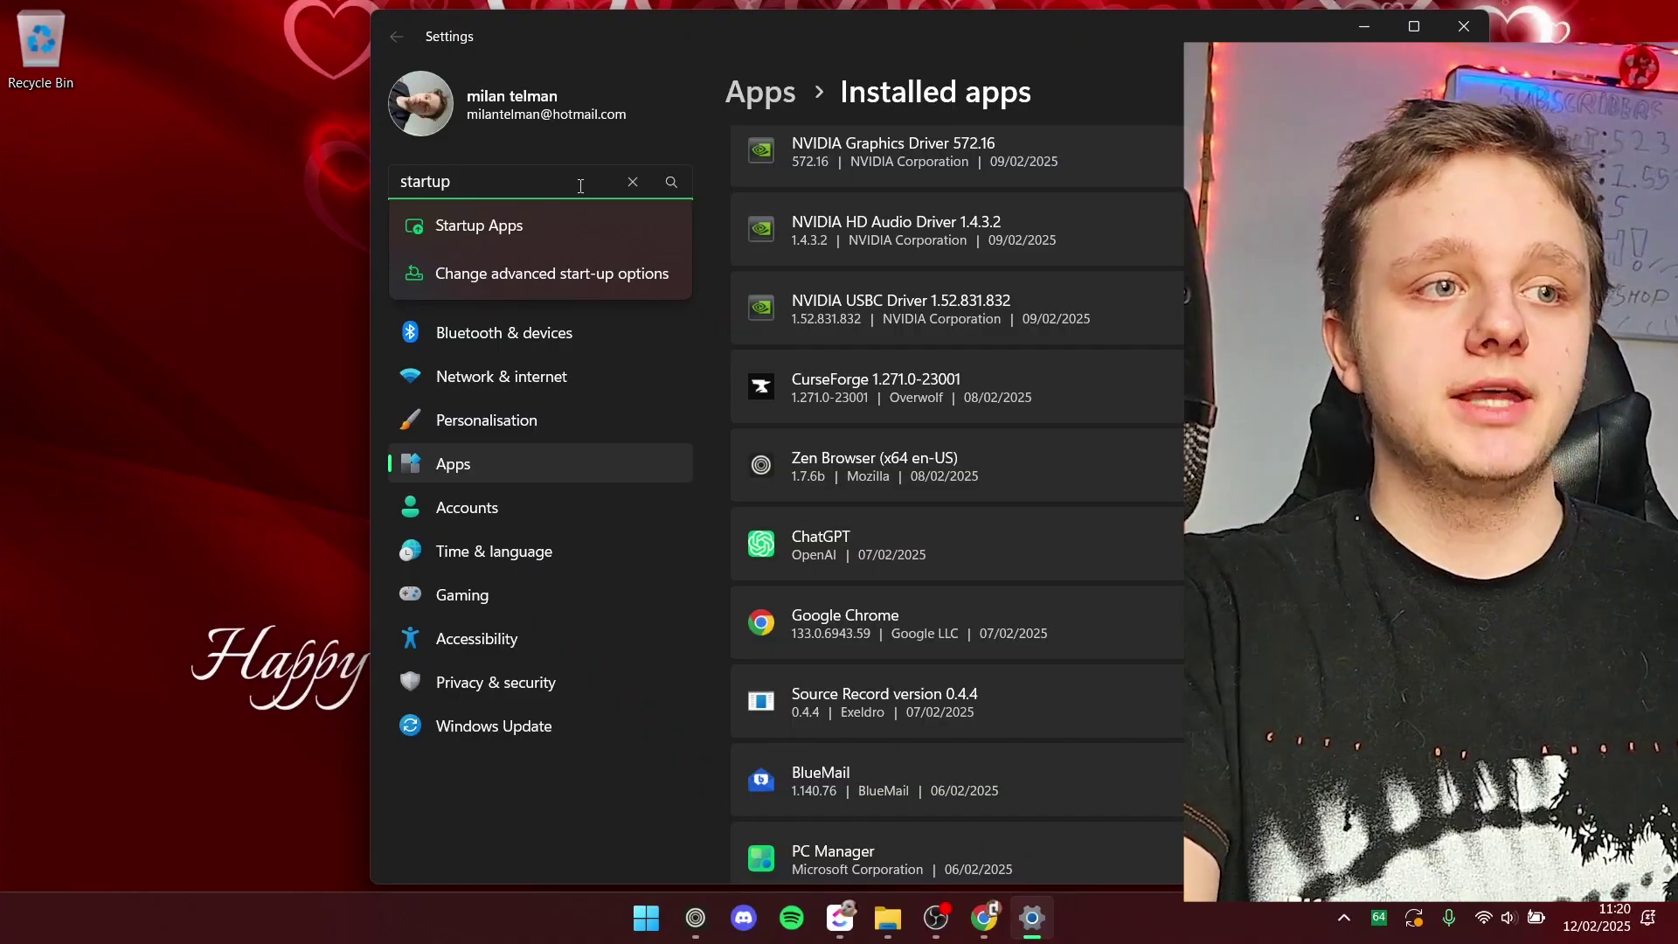
Open the Startup apps settings page, then launch Task Manager from the Start button menu.
{"action": "left_click", "coordinate": [496, 145]}
{"action": "left_click", "coordinate": [490, 176]}
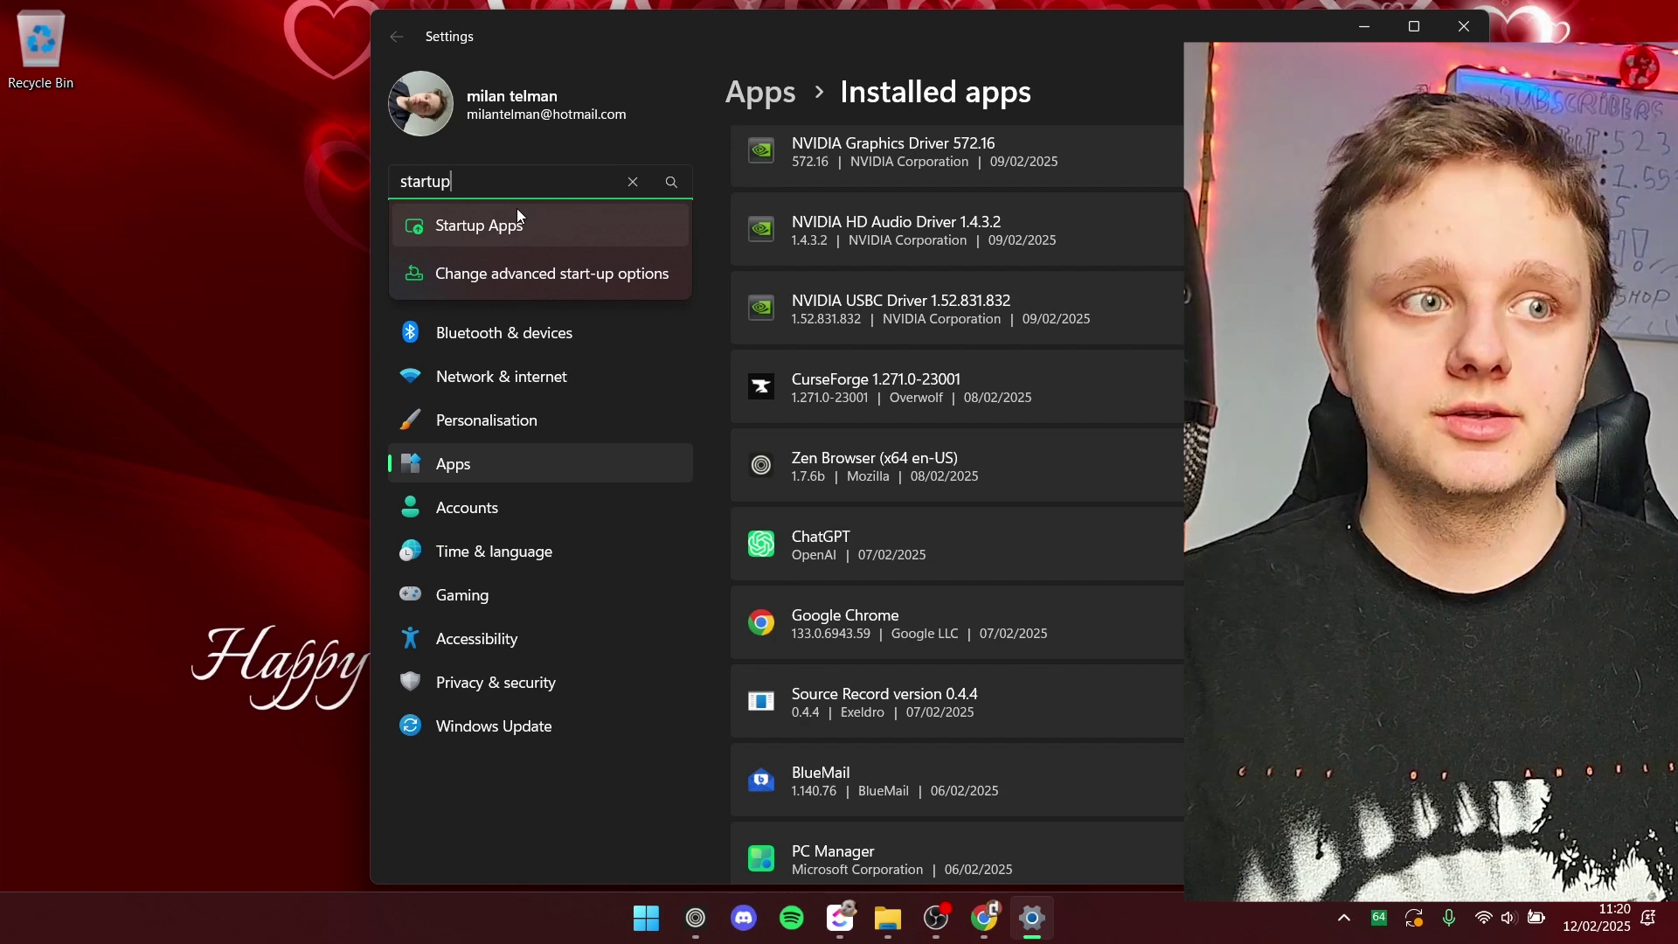
{"action": "left_click", "coordinate": [489, 224]}
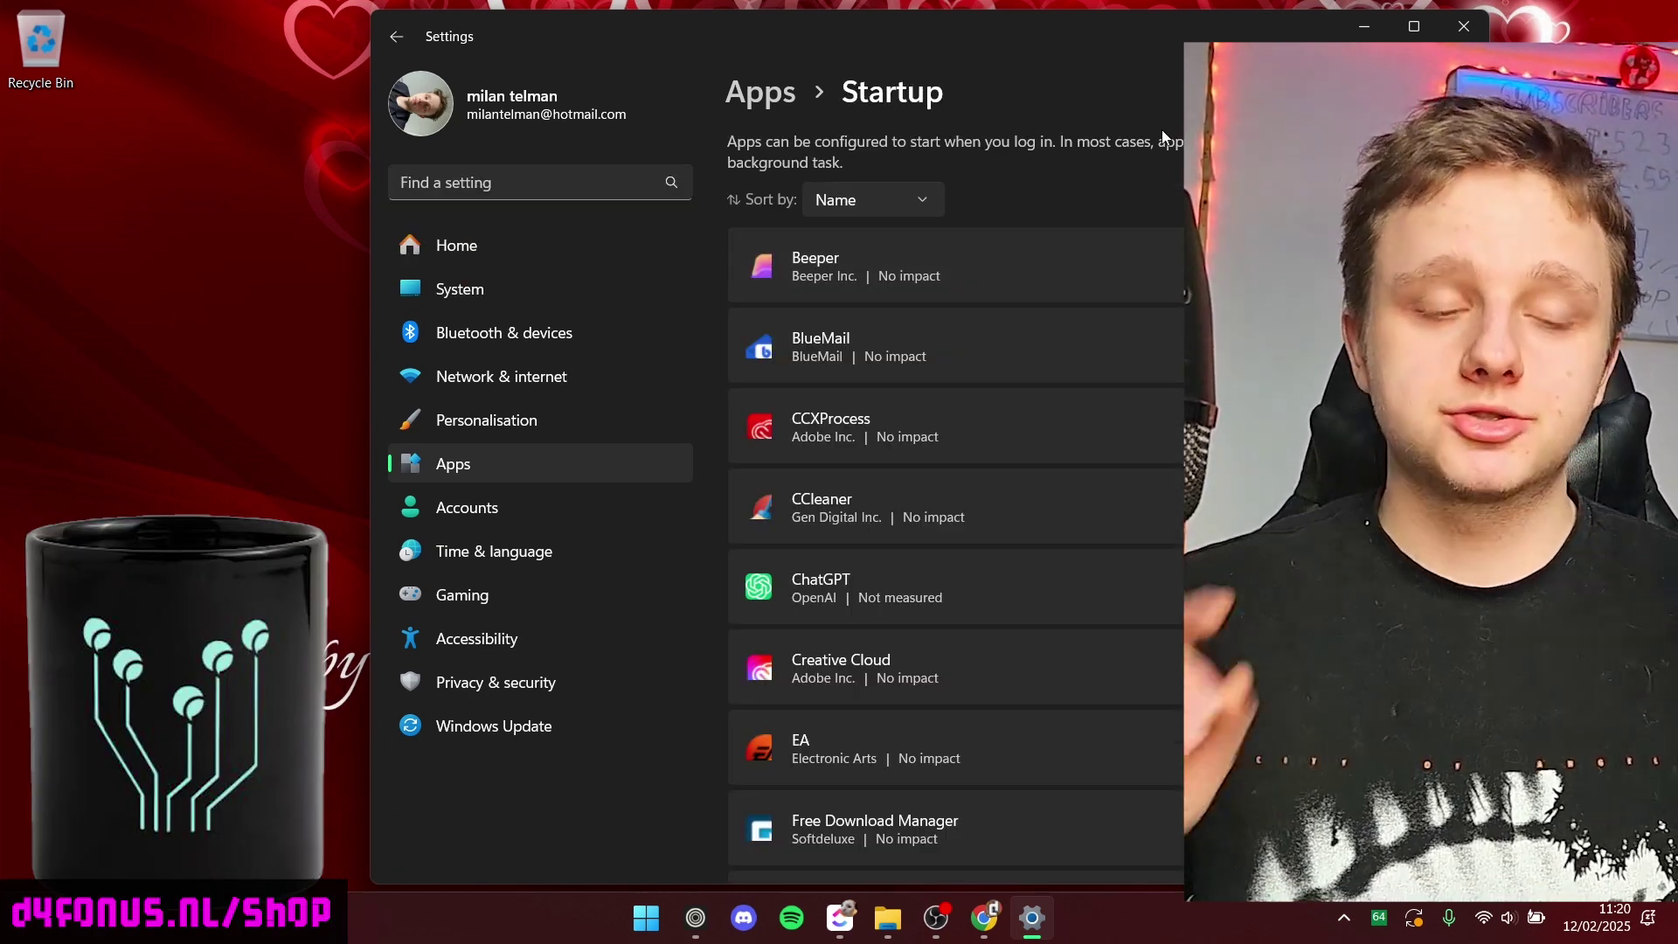
{"action": "right_click", "coordinate": [660, 914]}
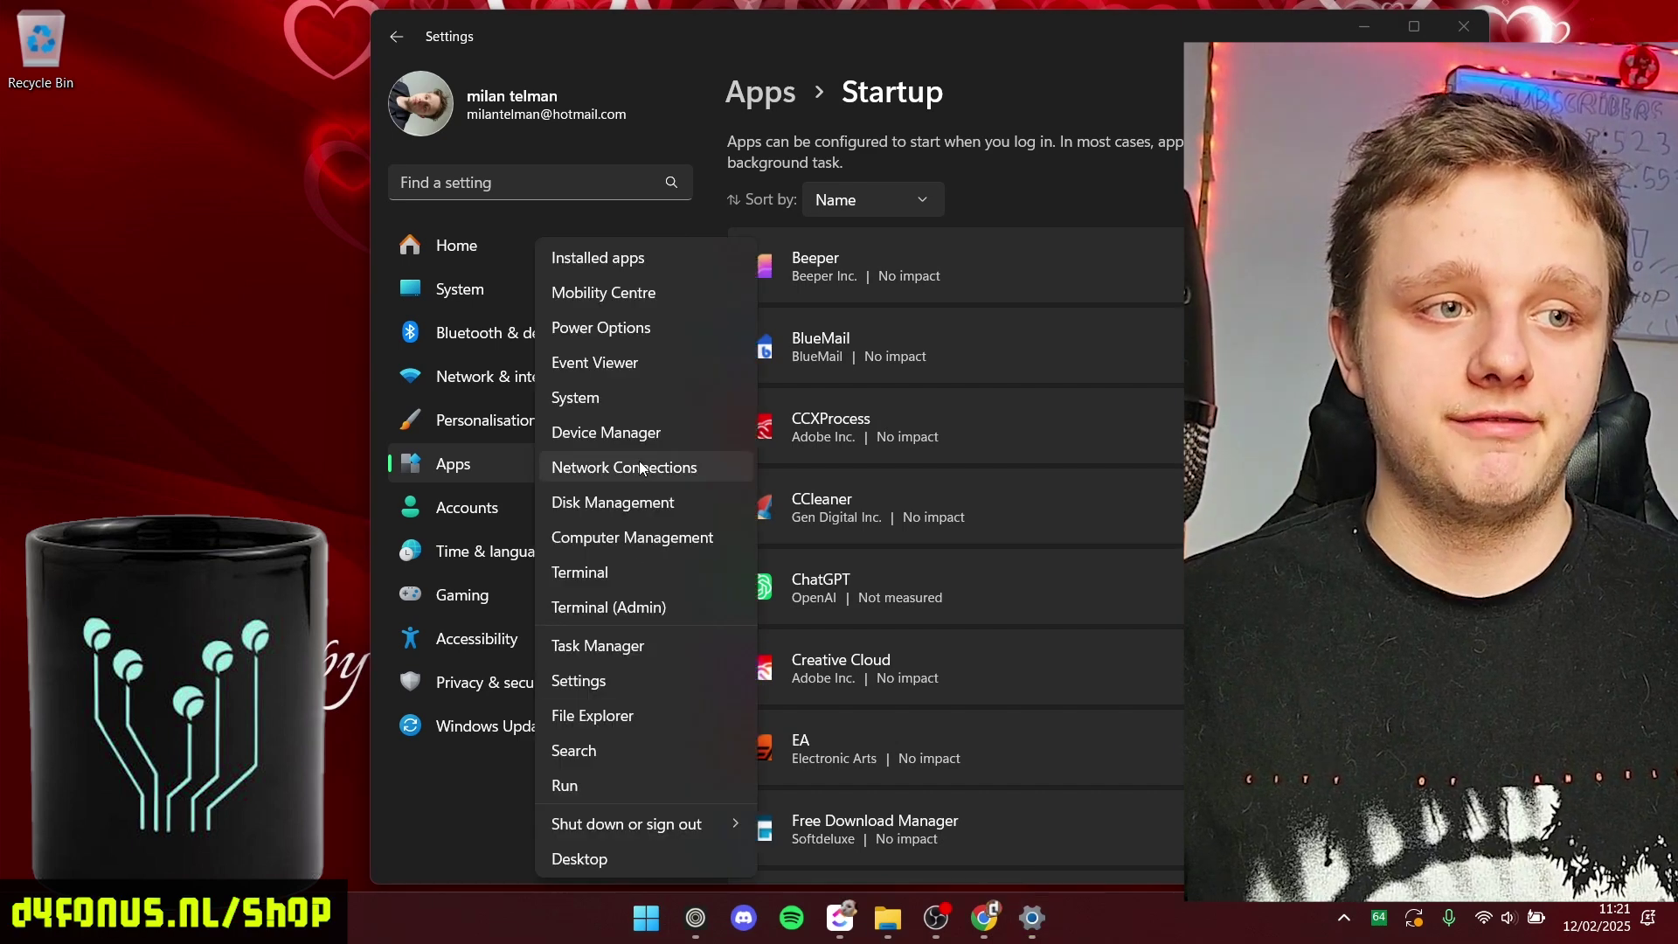
{"action": "left_click", "coordinate": [600, 653]}
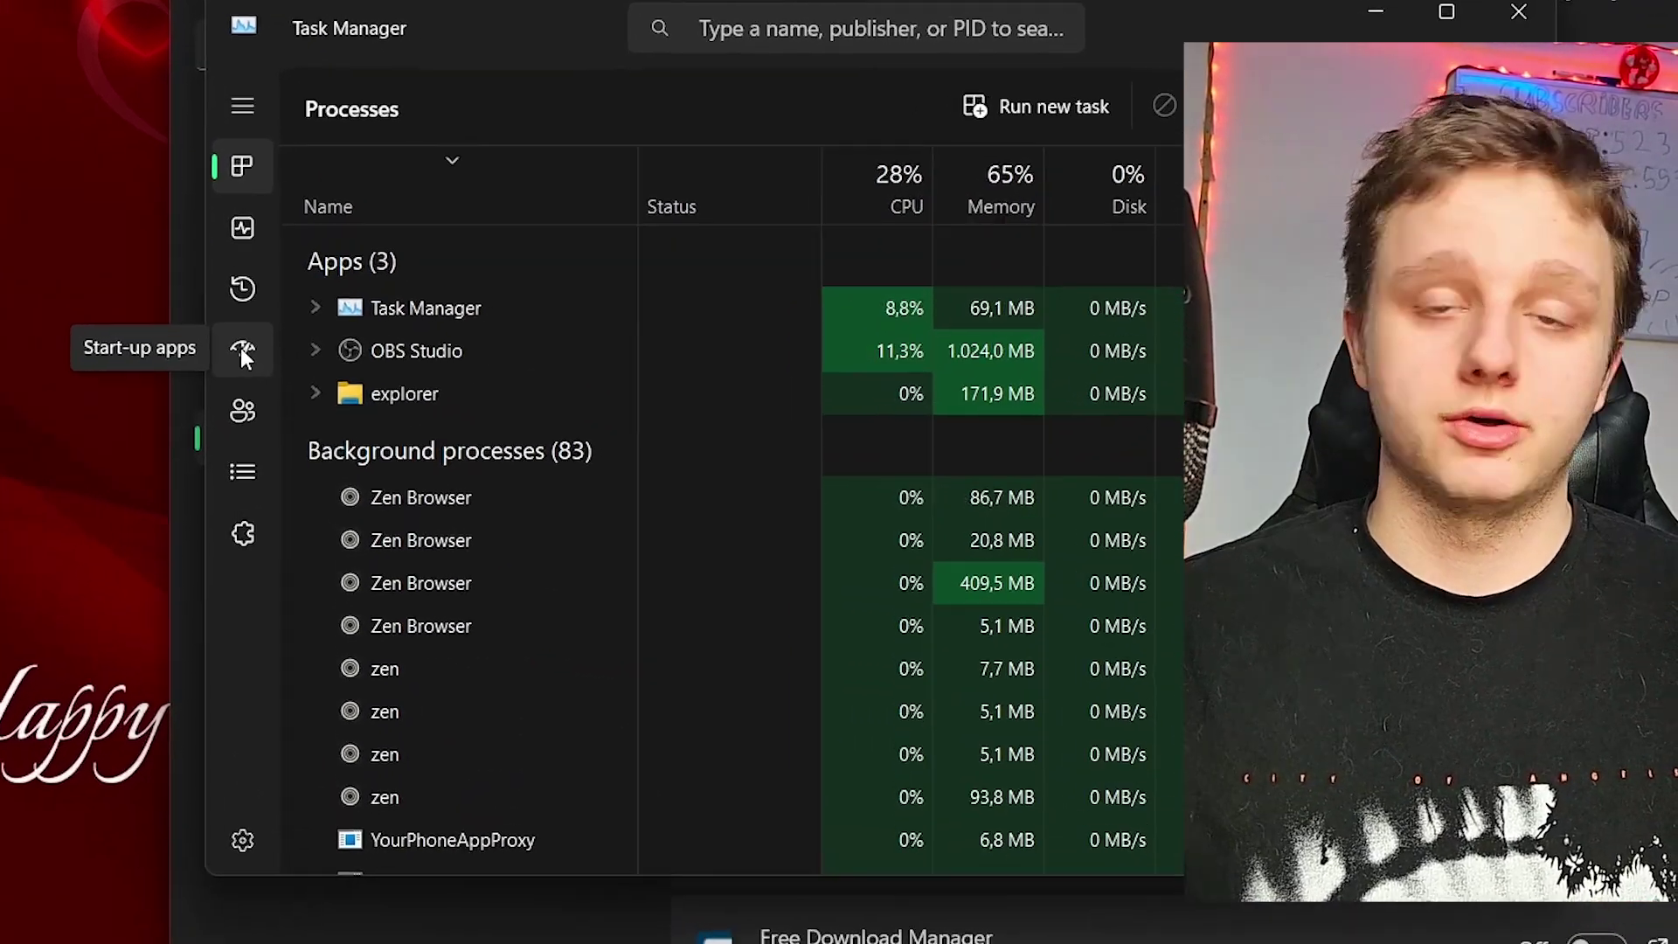
Switch Task Manager to its Startup apps page and select the Phone Link entry.
{"action": "left_click", "coordinate": [248, 108]}
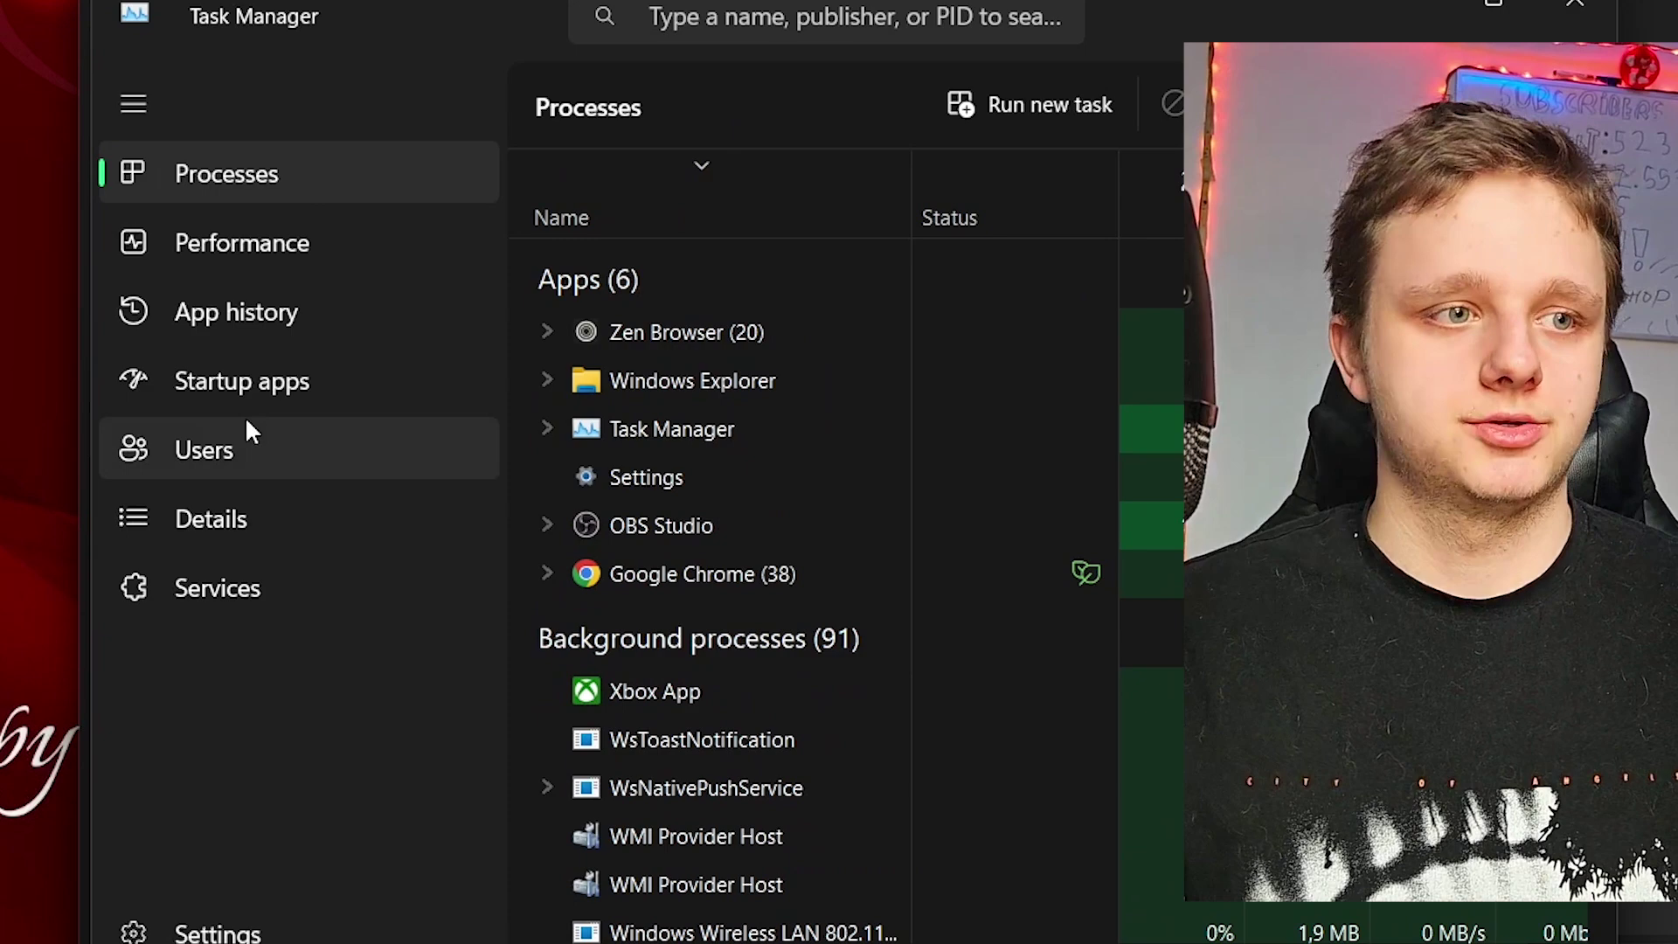
{"action": "left_click", "coordinate": [468, 341]}
{"action": "left_click", "coordinate": [1132, 333]}
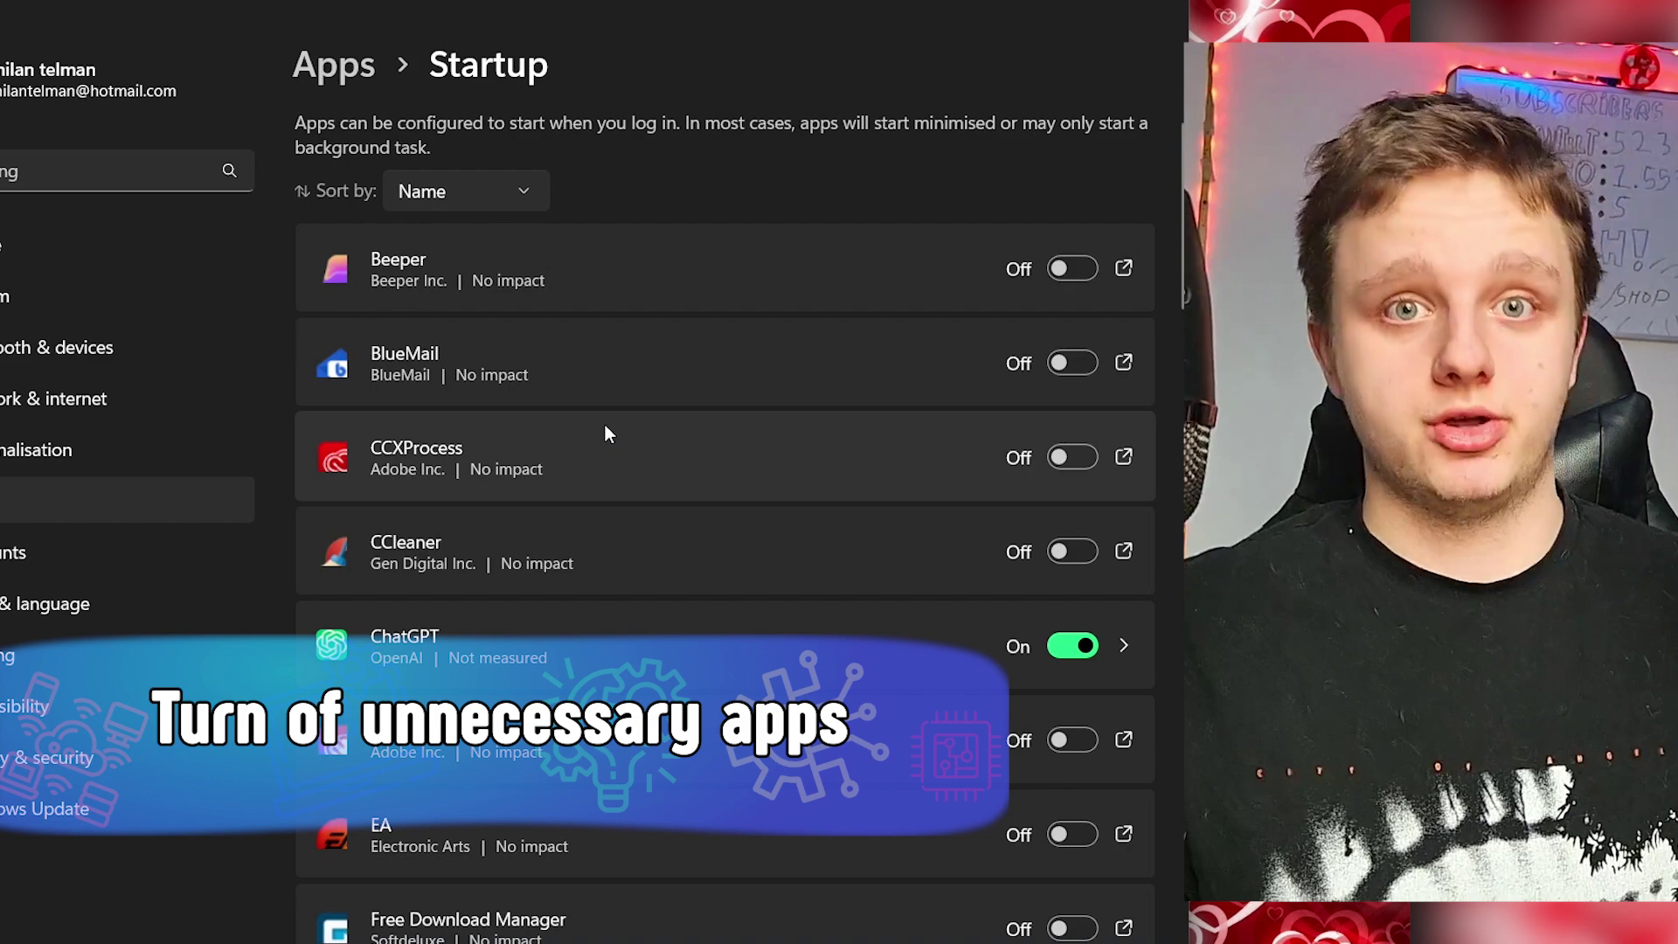
{"action": "scroll", "coordinate": [795, 556], "scroll_direction": "down", "scroll_amount": 3}
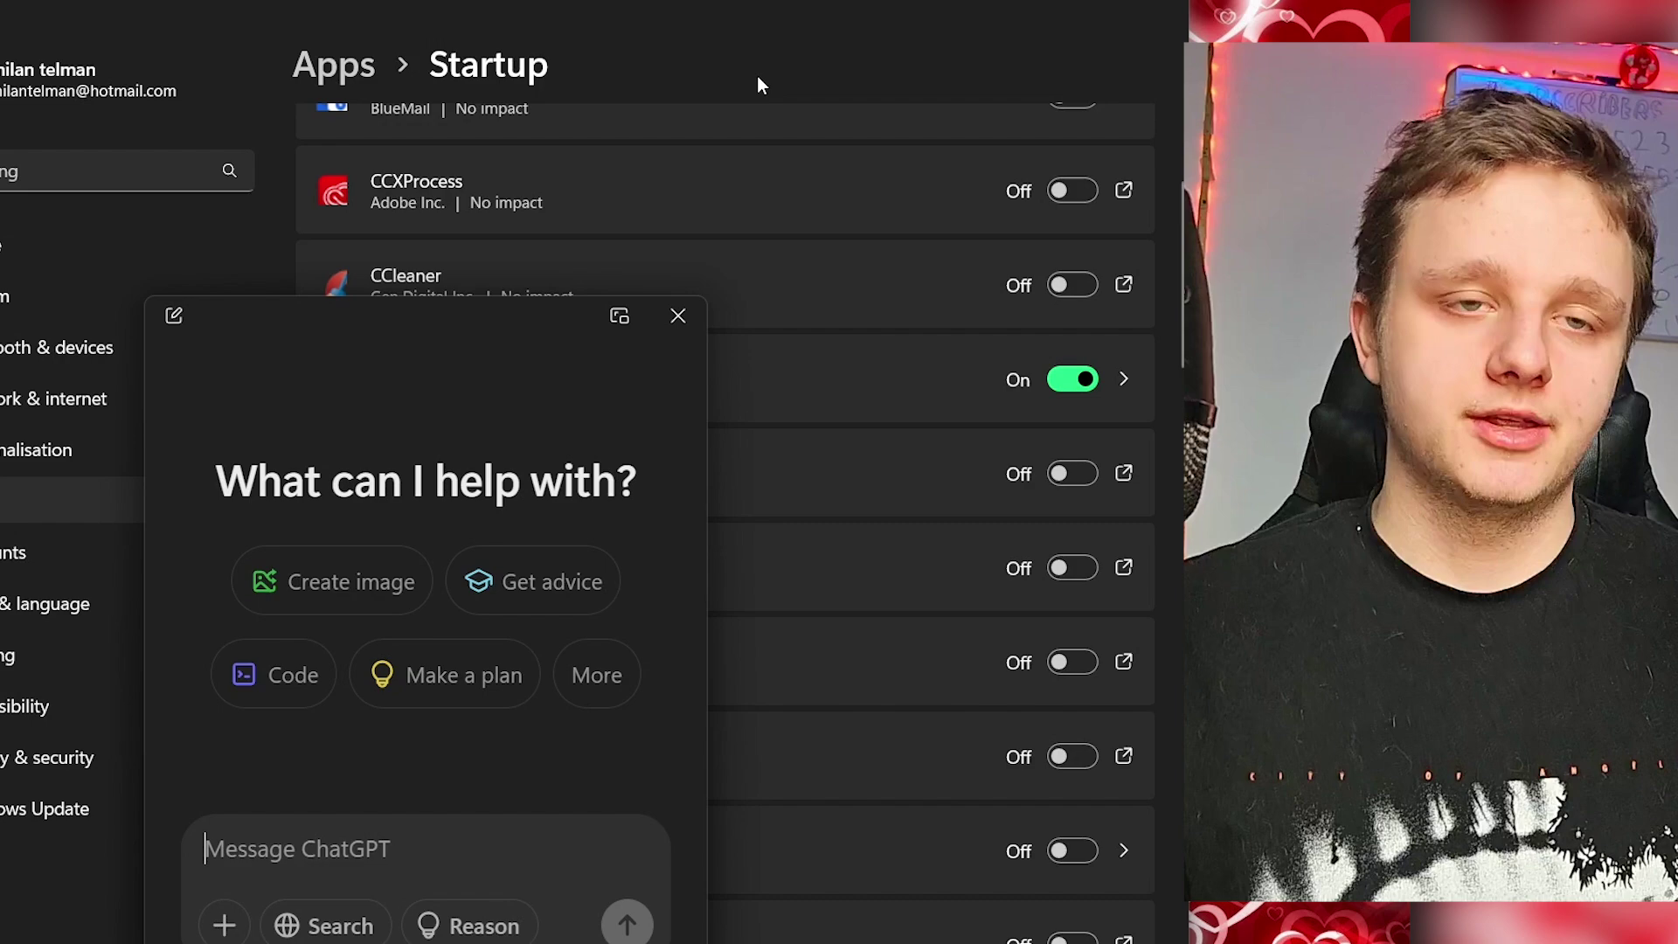
{"action": "left_click", "coordinate": [679, 316]}
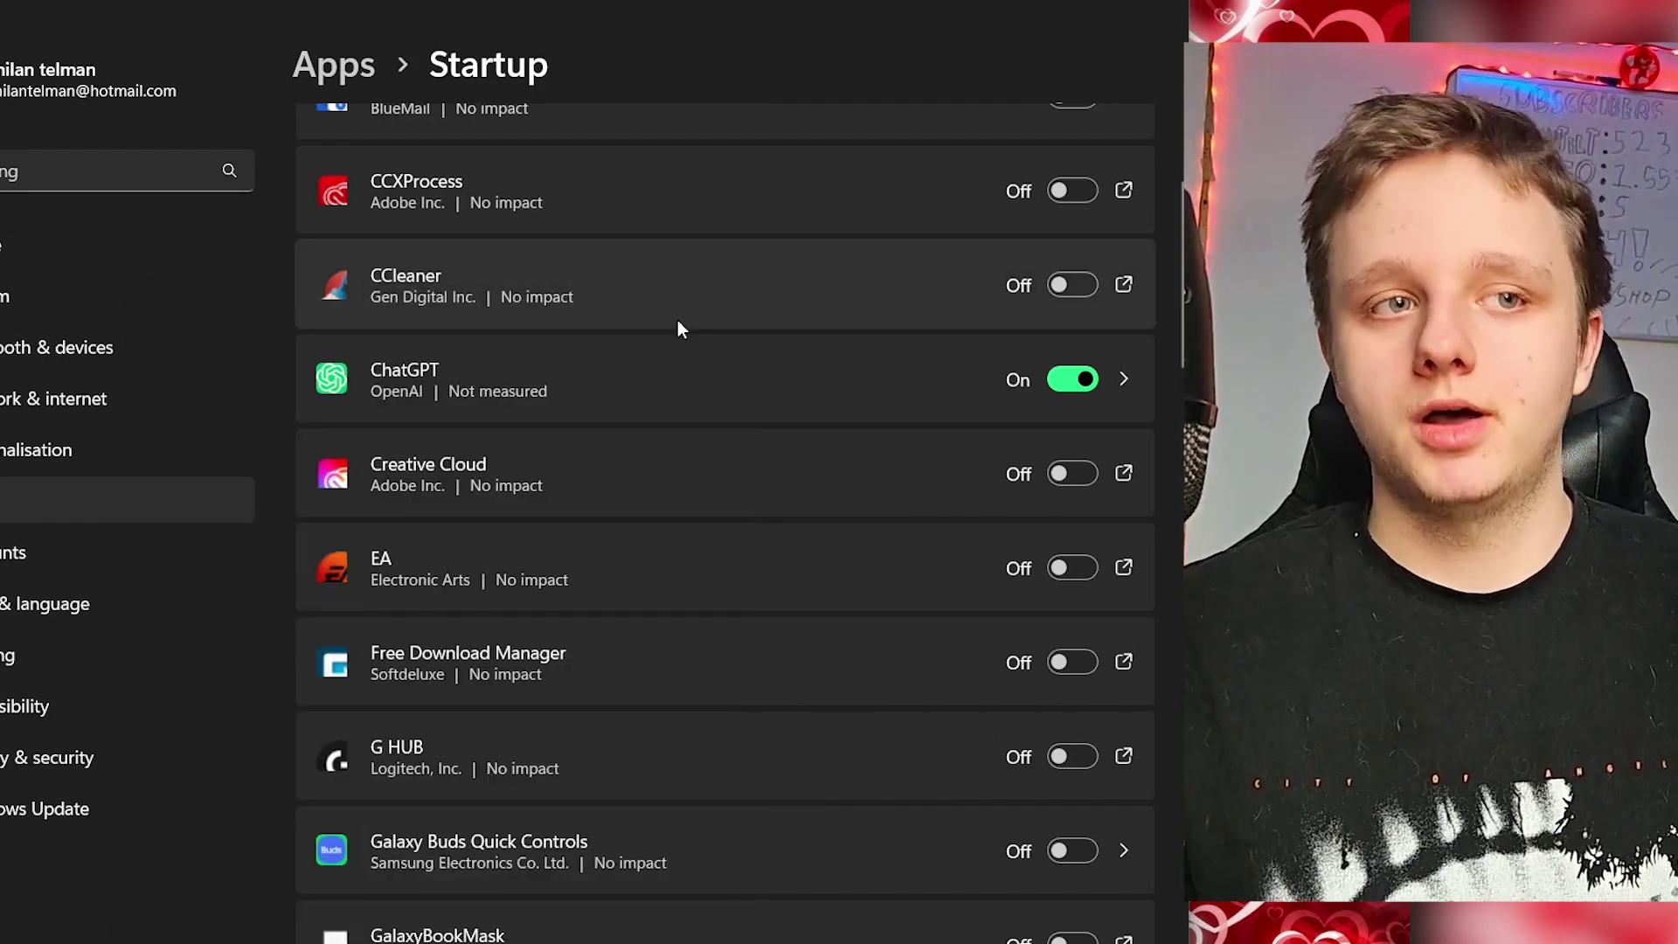
{"action": "scroll", "coordinate": [722, 343], "scroll_direction": "down", "scroll_amount": 10}
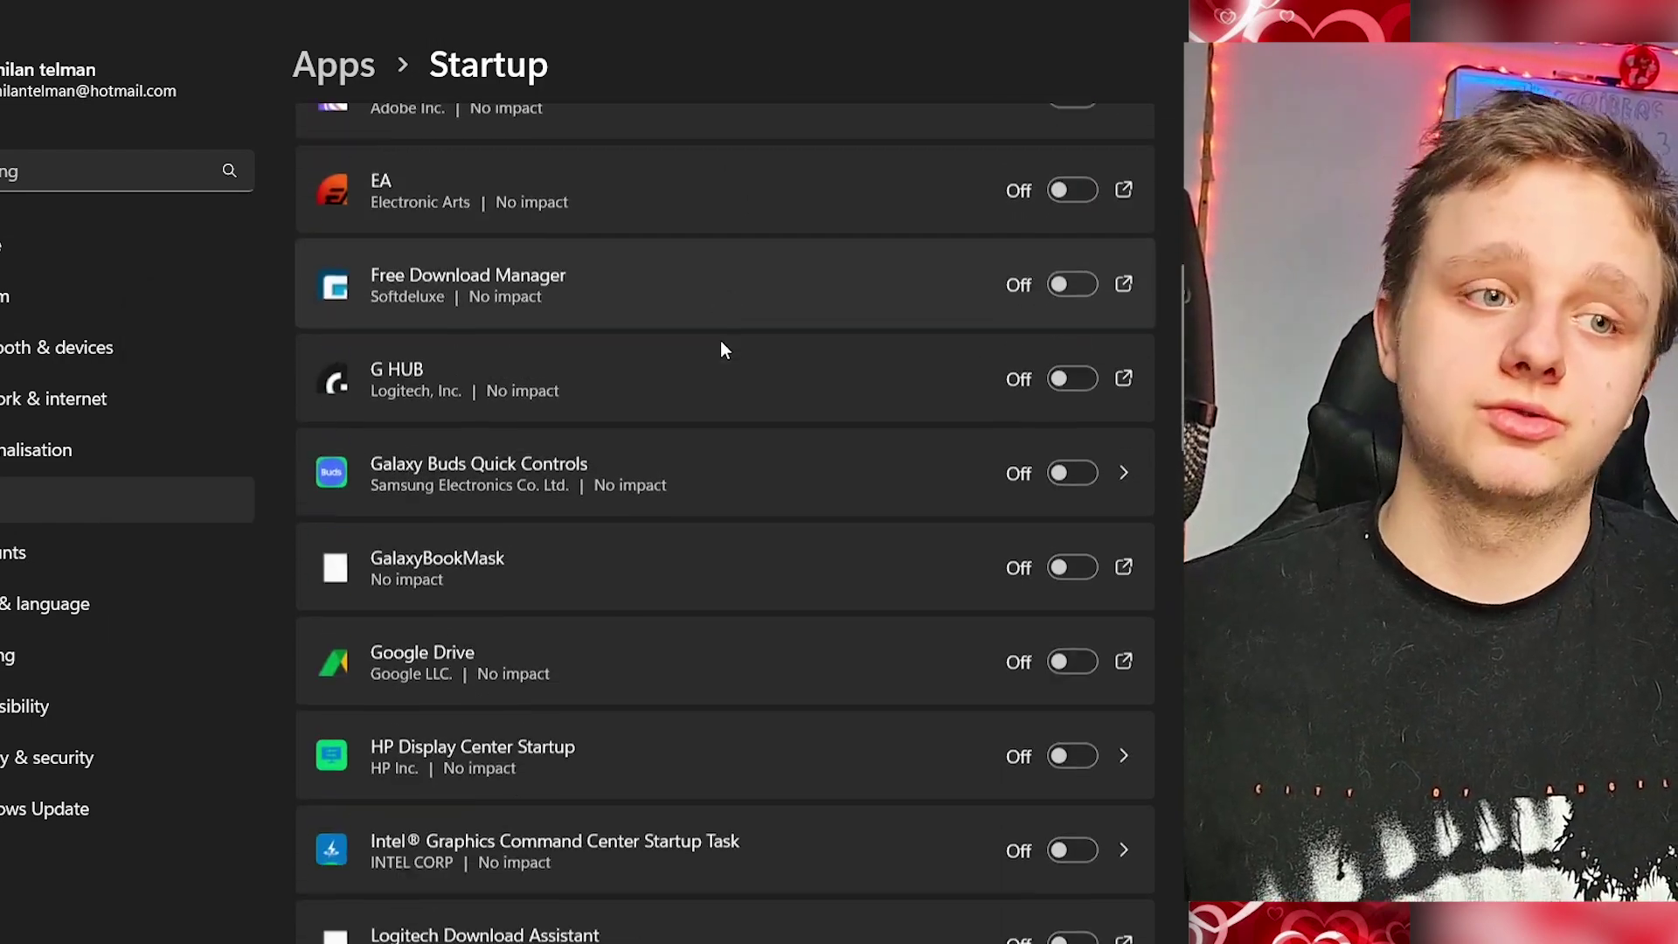
{"action": "scroll", "coordinate": [725, 340], "scroll_direction": "down", "scroll_amount": 1}
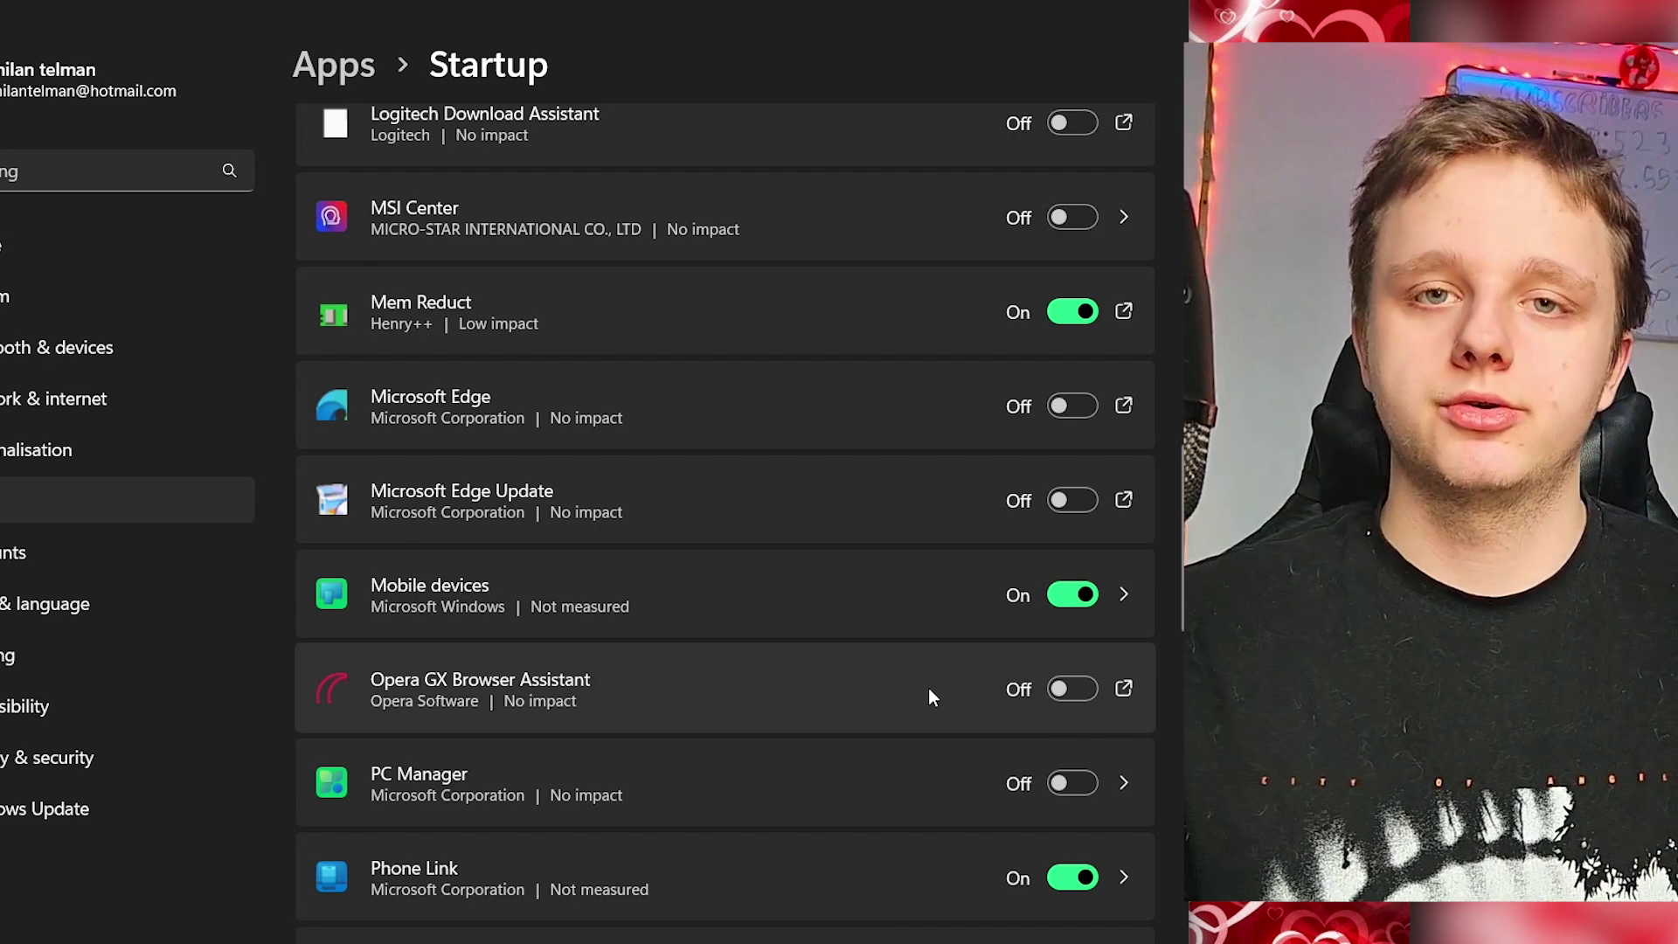
{"action": "scroll", "coordinate": [557, 438], "scroll_direction": "up", "scroll_amount": 1}
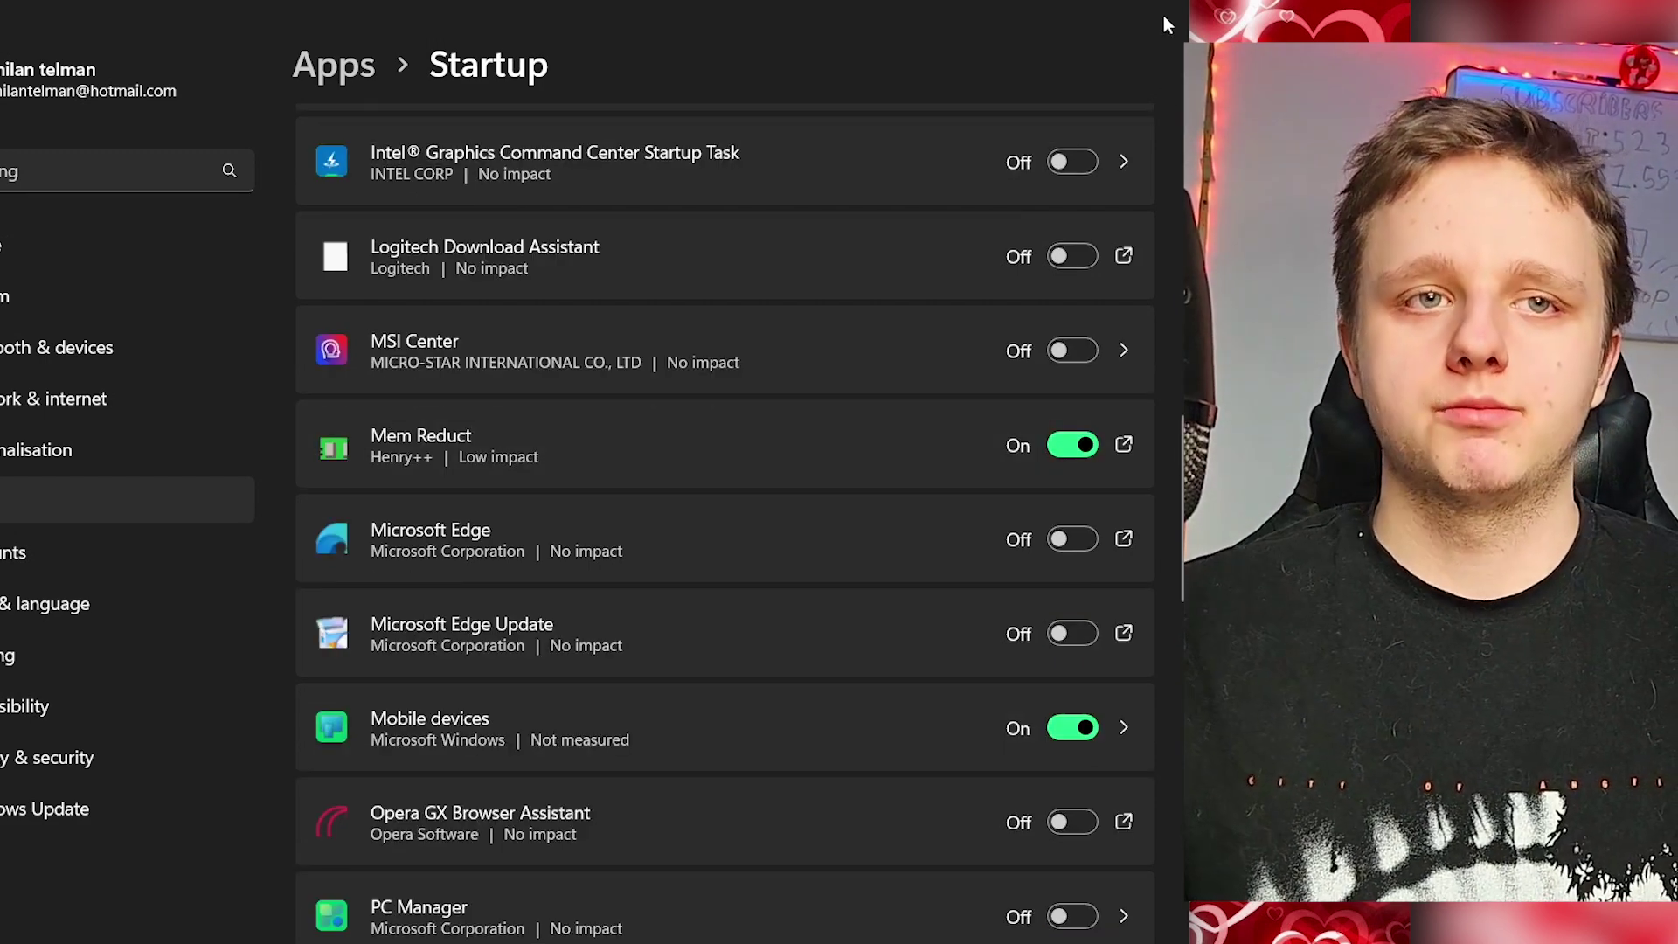
{"action": "left_click", "coordinate": [621, 438]}
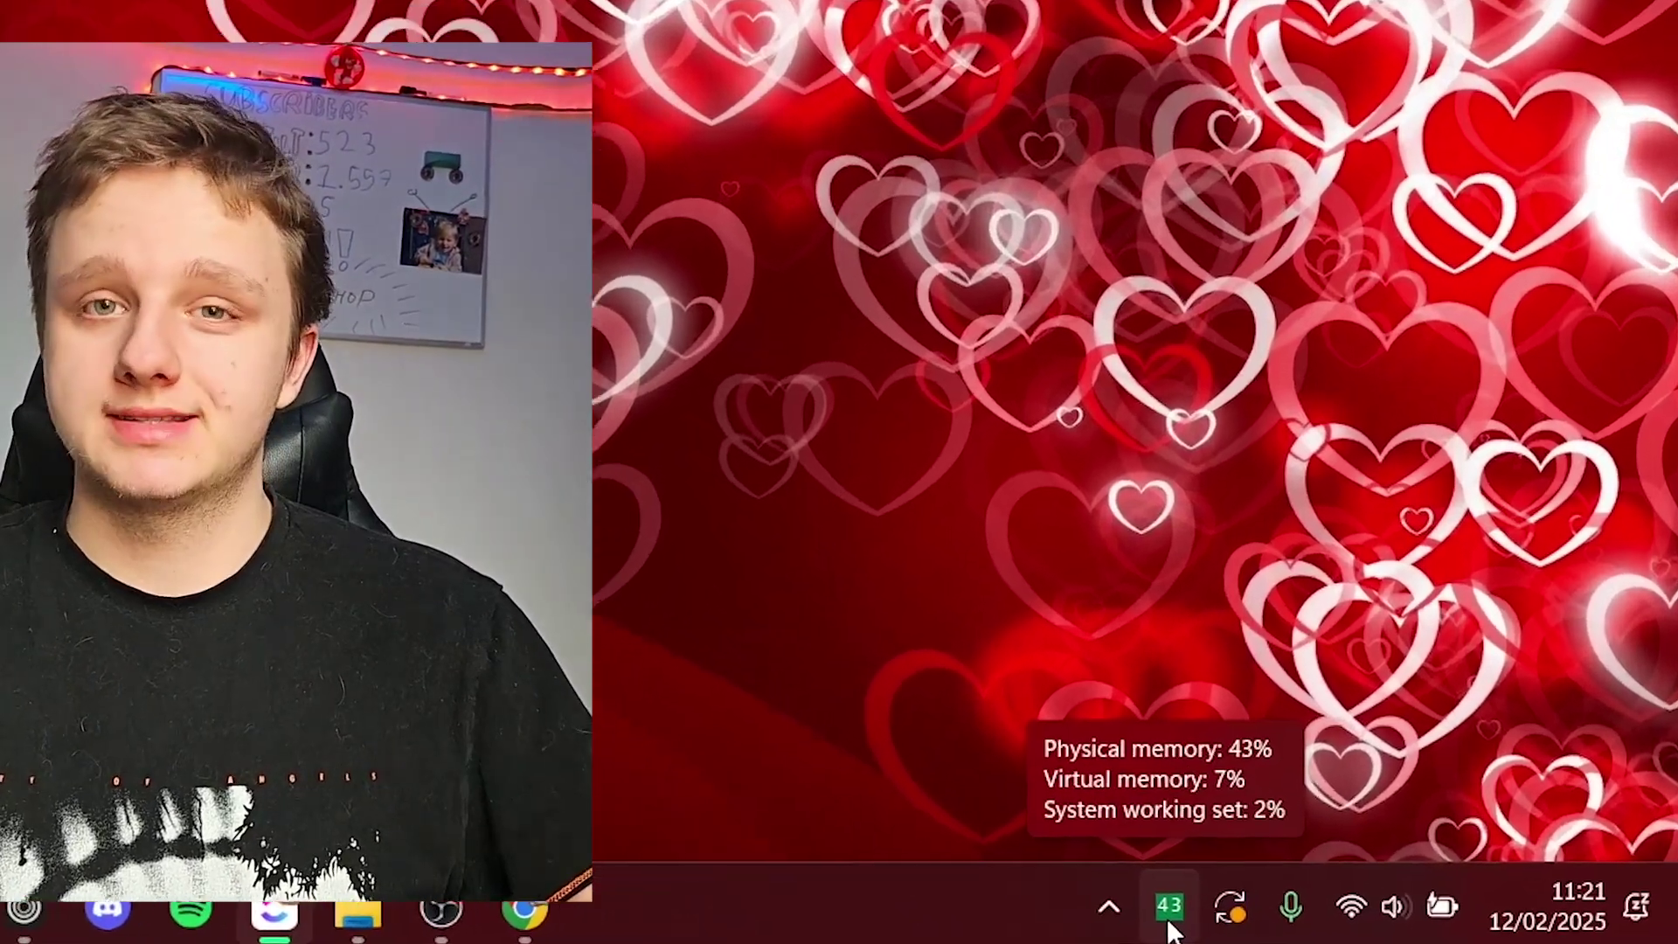
Run Clean memory from the Mem Reduct tray icon's menu.
{"action": "right_click", "coordinate": [1232, 914]}
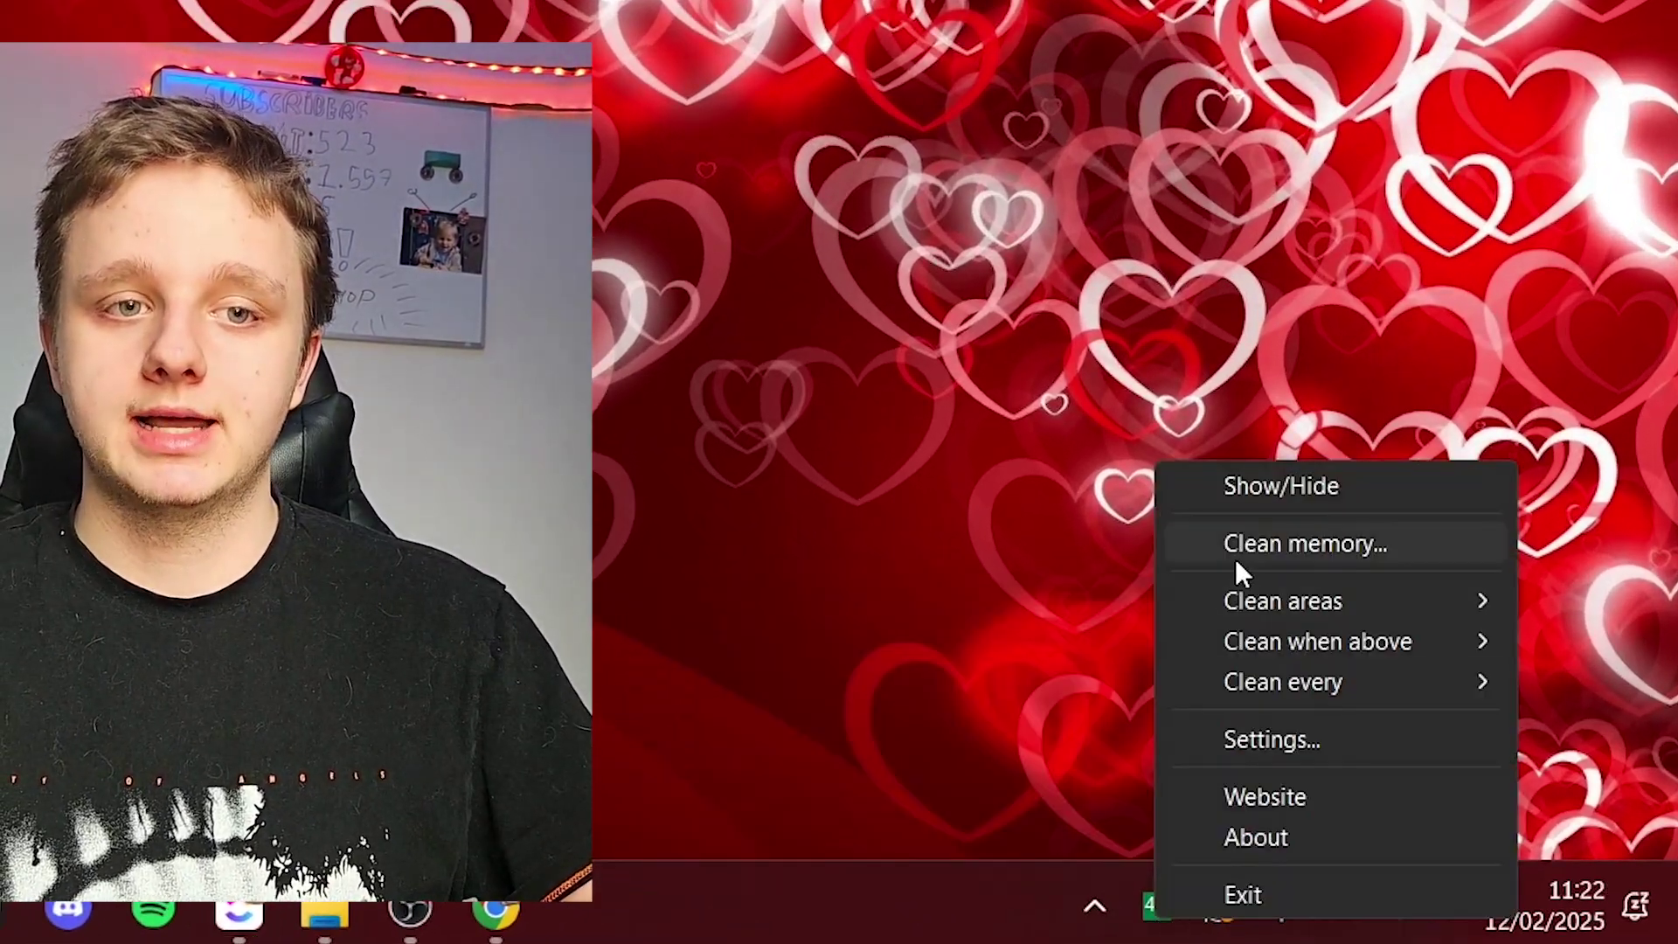
{"action": "left_click", "coordinate": [1235, 558]}
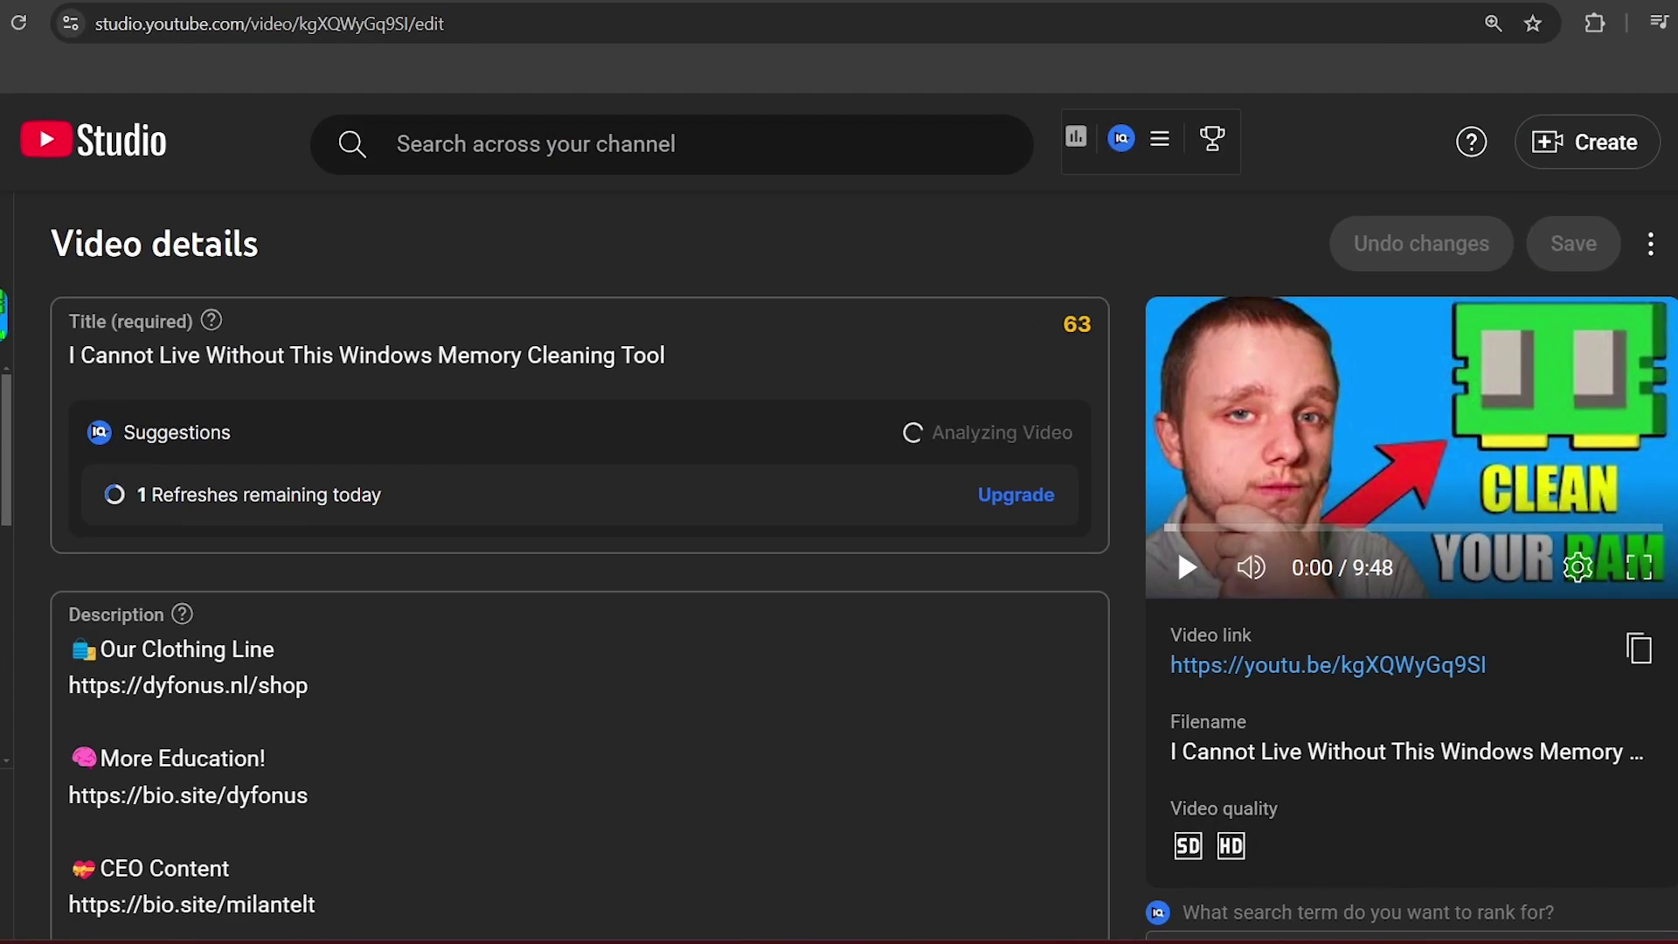
{"action": "left_click", "coordinate": [732, 401]}
{"action": "left_click_drag", "start_coordinate": [667, 356], "coordinate": [185, 367]}
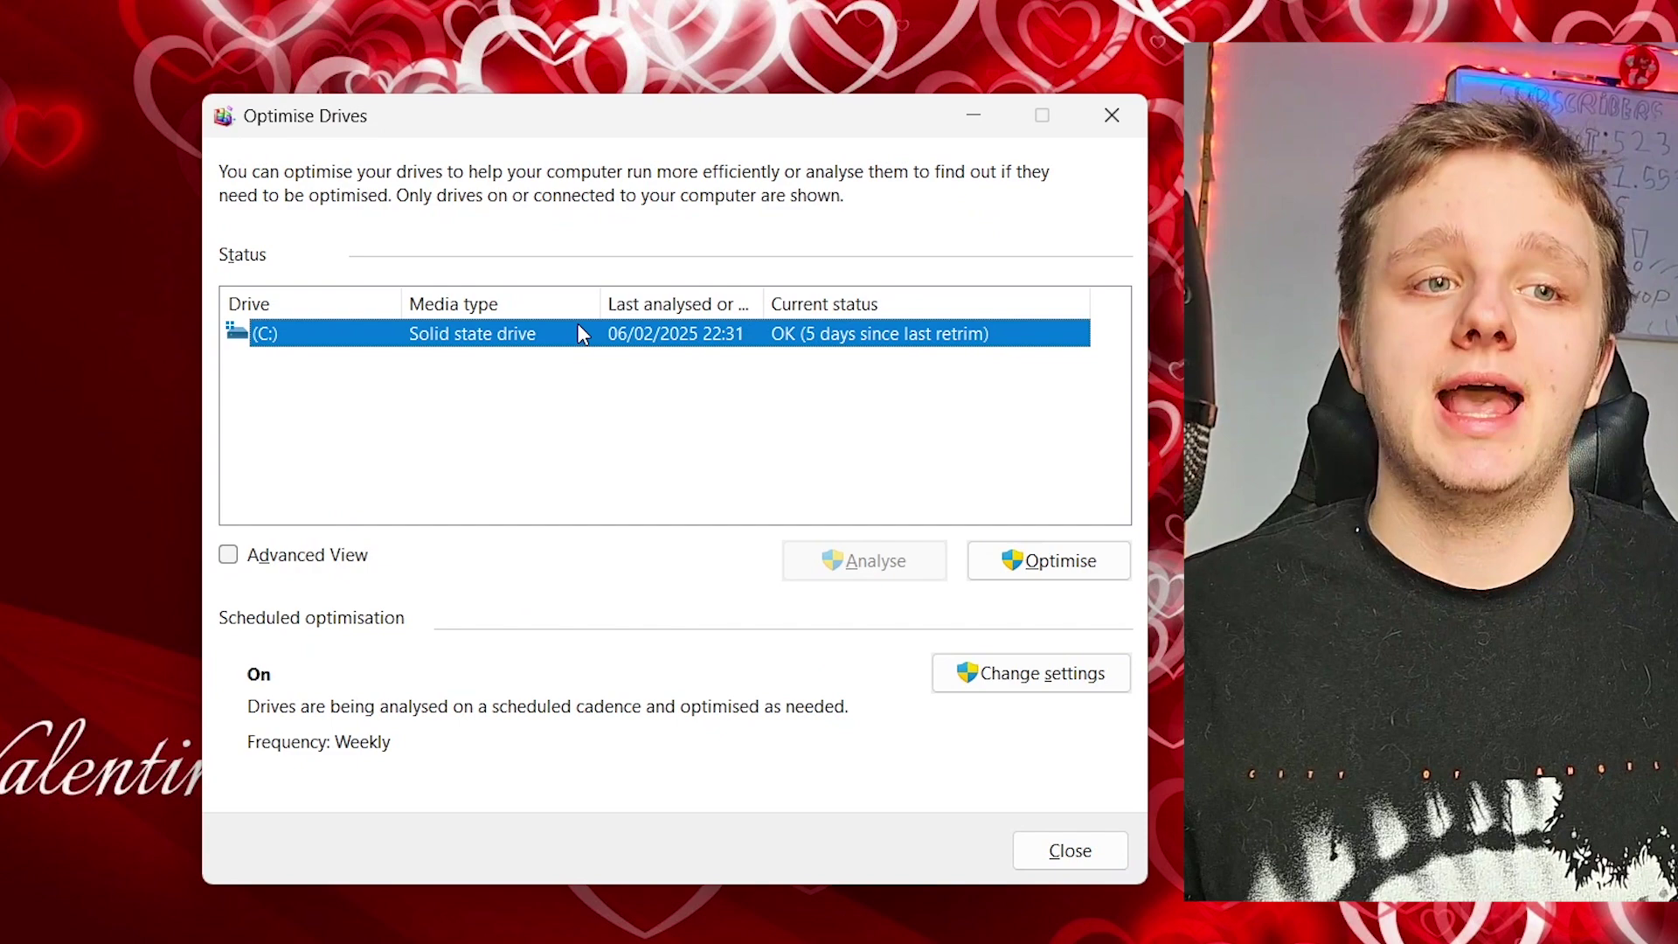
Optimise the C: drive so it shows 0 days since last retrim.
{"action": "left_click", "coordinate": [1047, 566]}
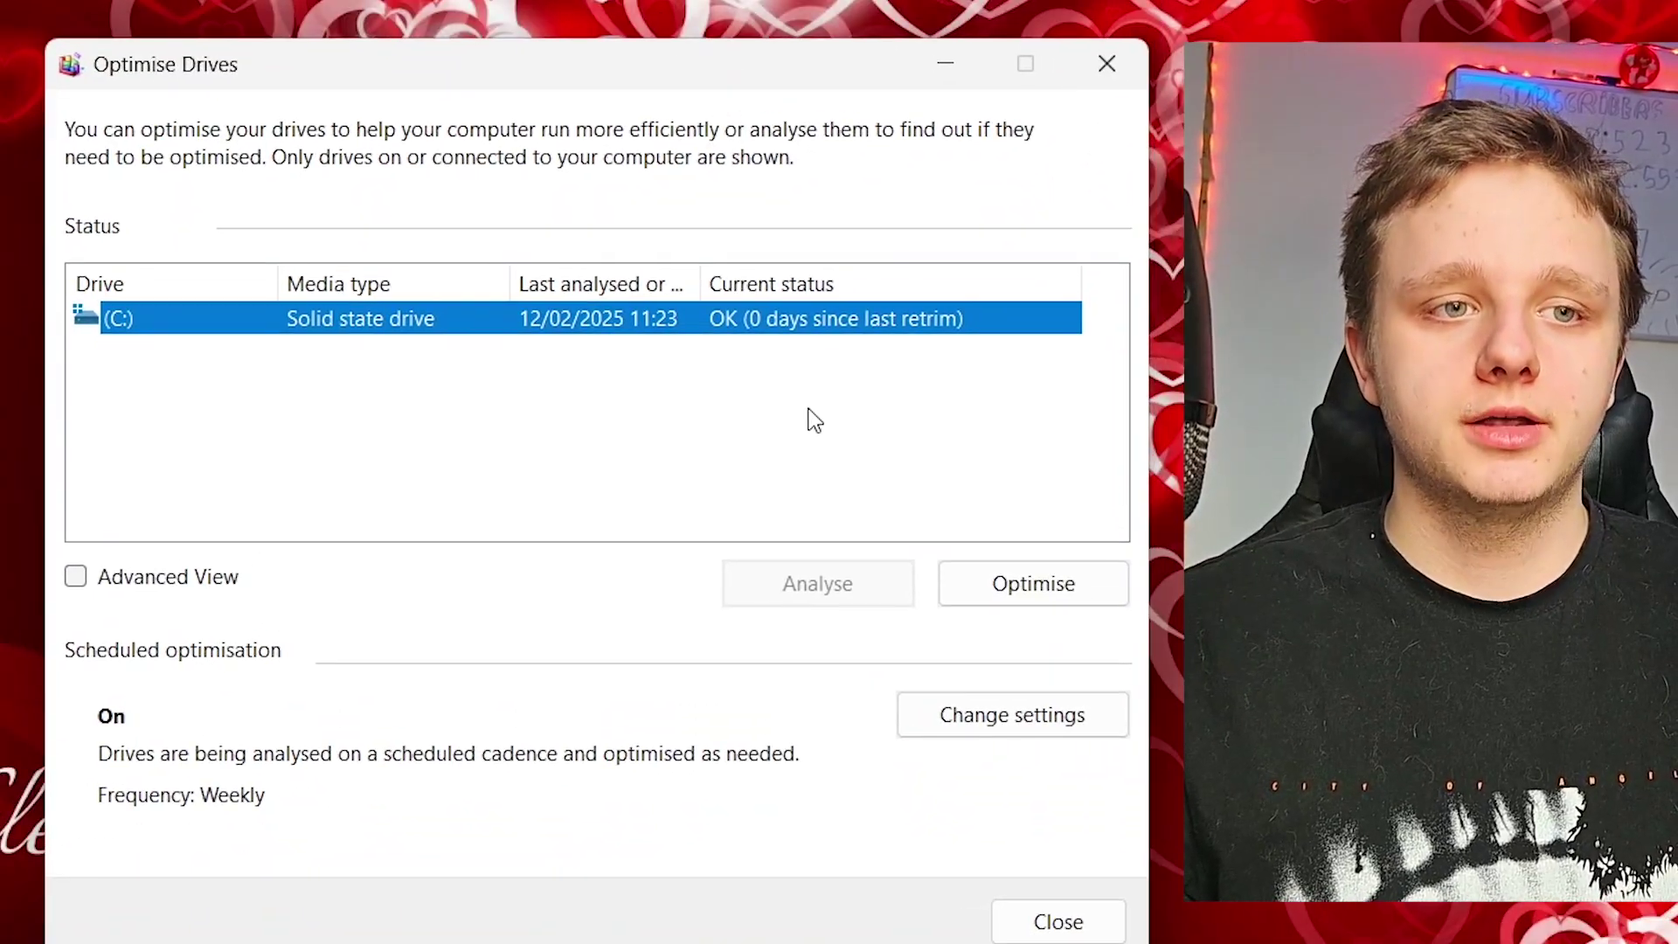
{"action": "left_click", "coordinate": [765, 355]}
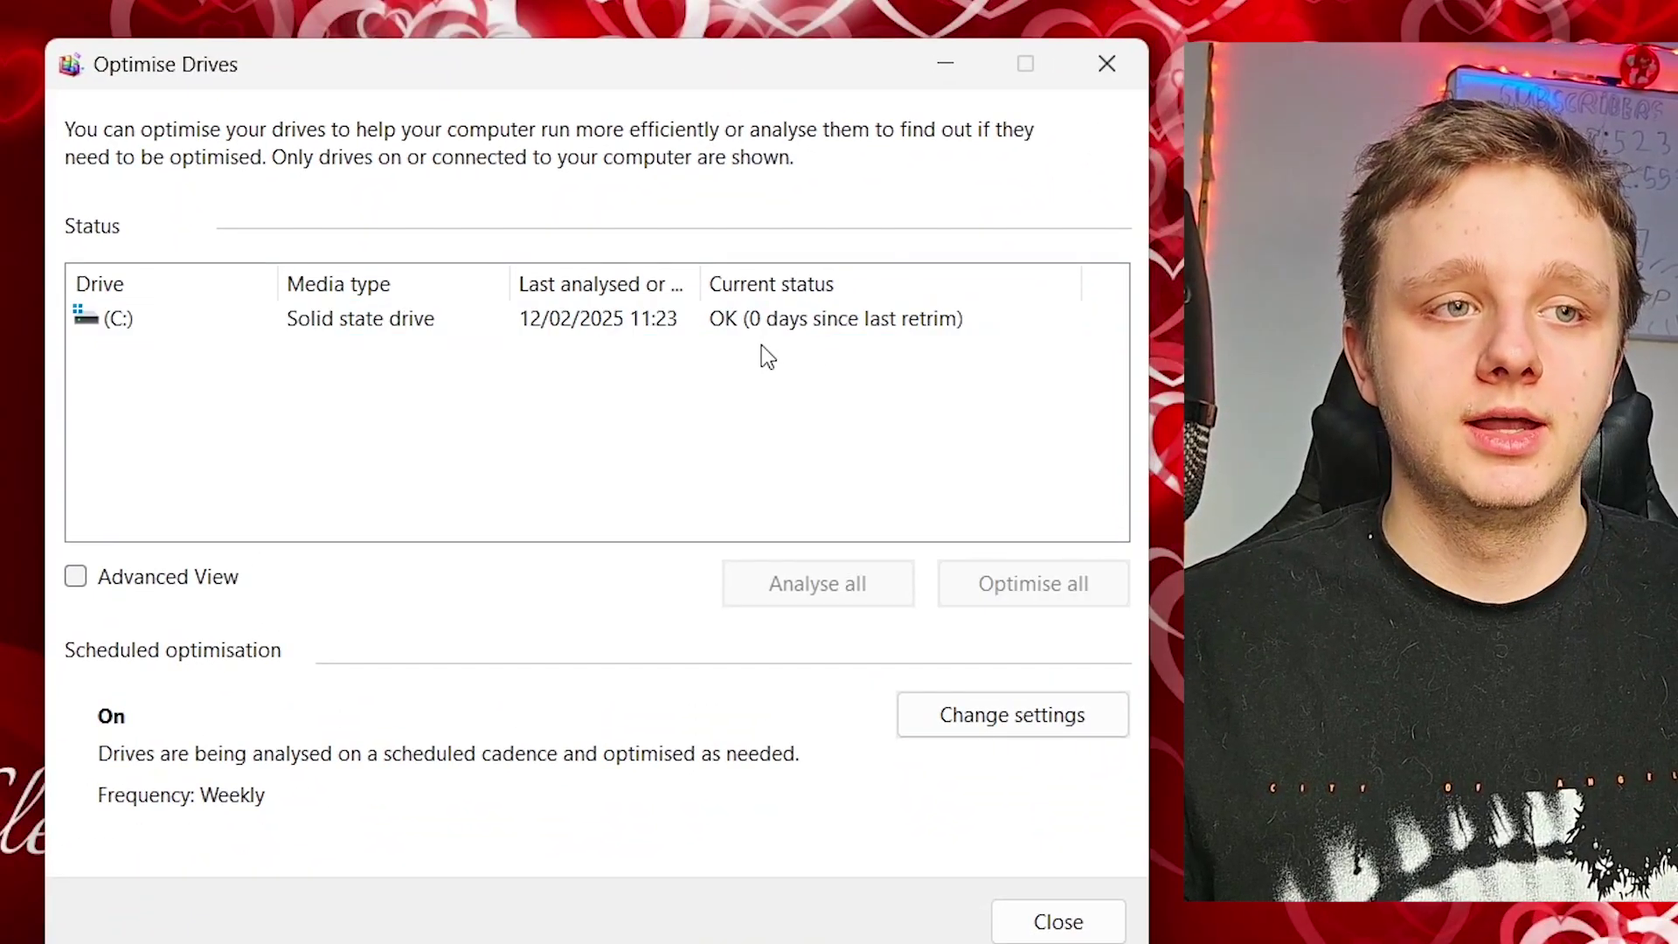
{"action": "left_click", "coordinate": [808, 321]}
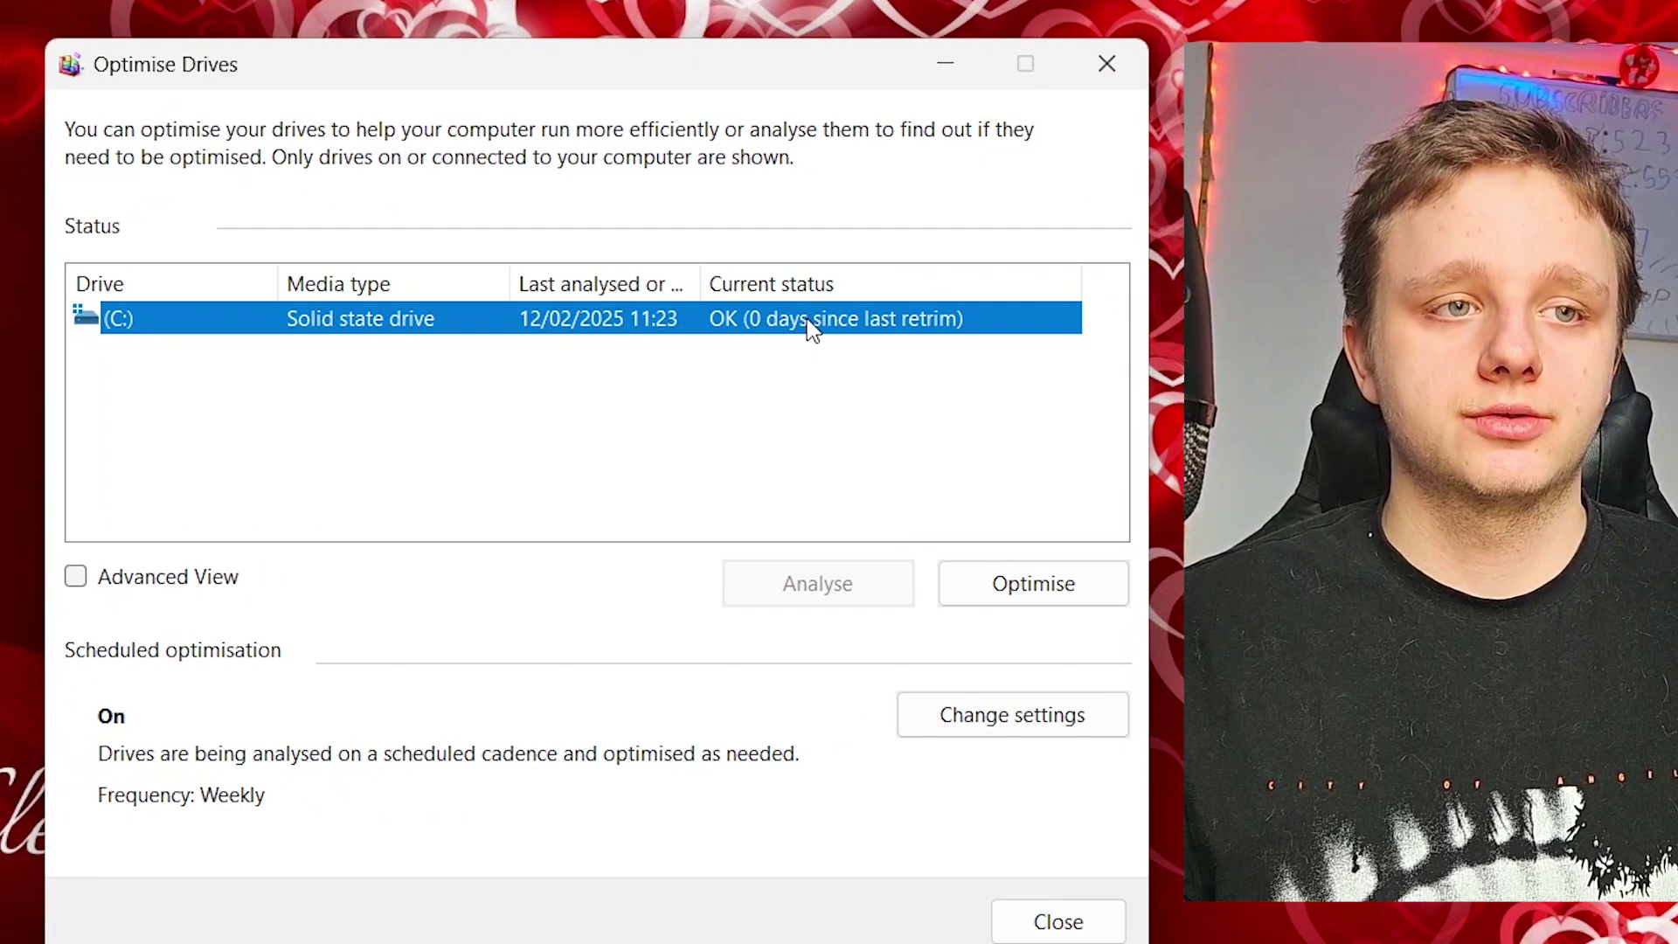
{"action": "left_click", "coordinate": [791, 367]}
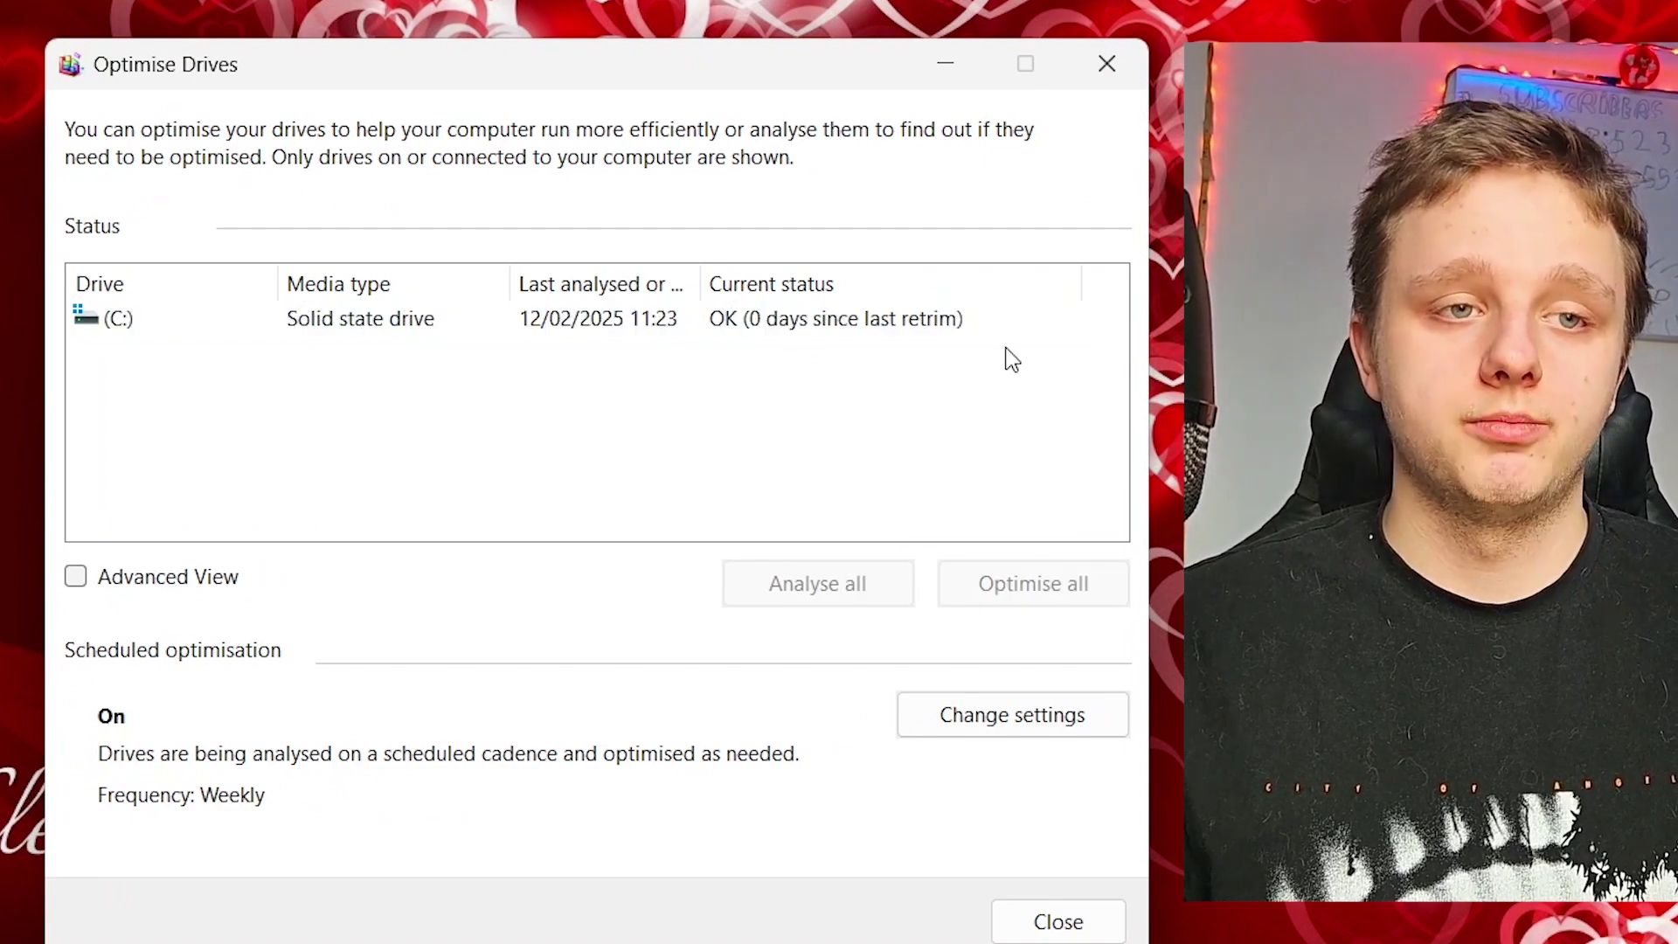
{"action": "left_click", "coordinate": [821, 325]}
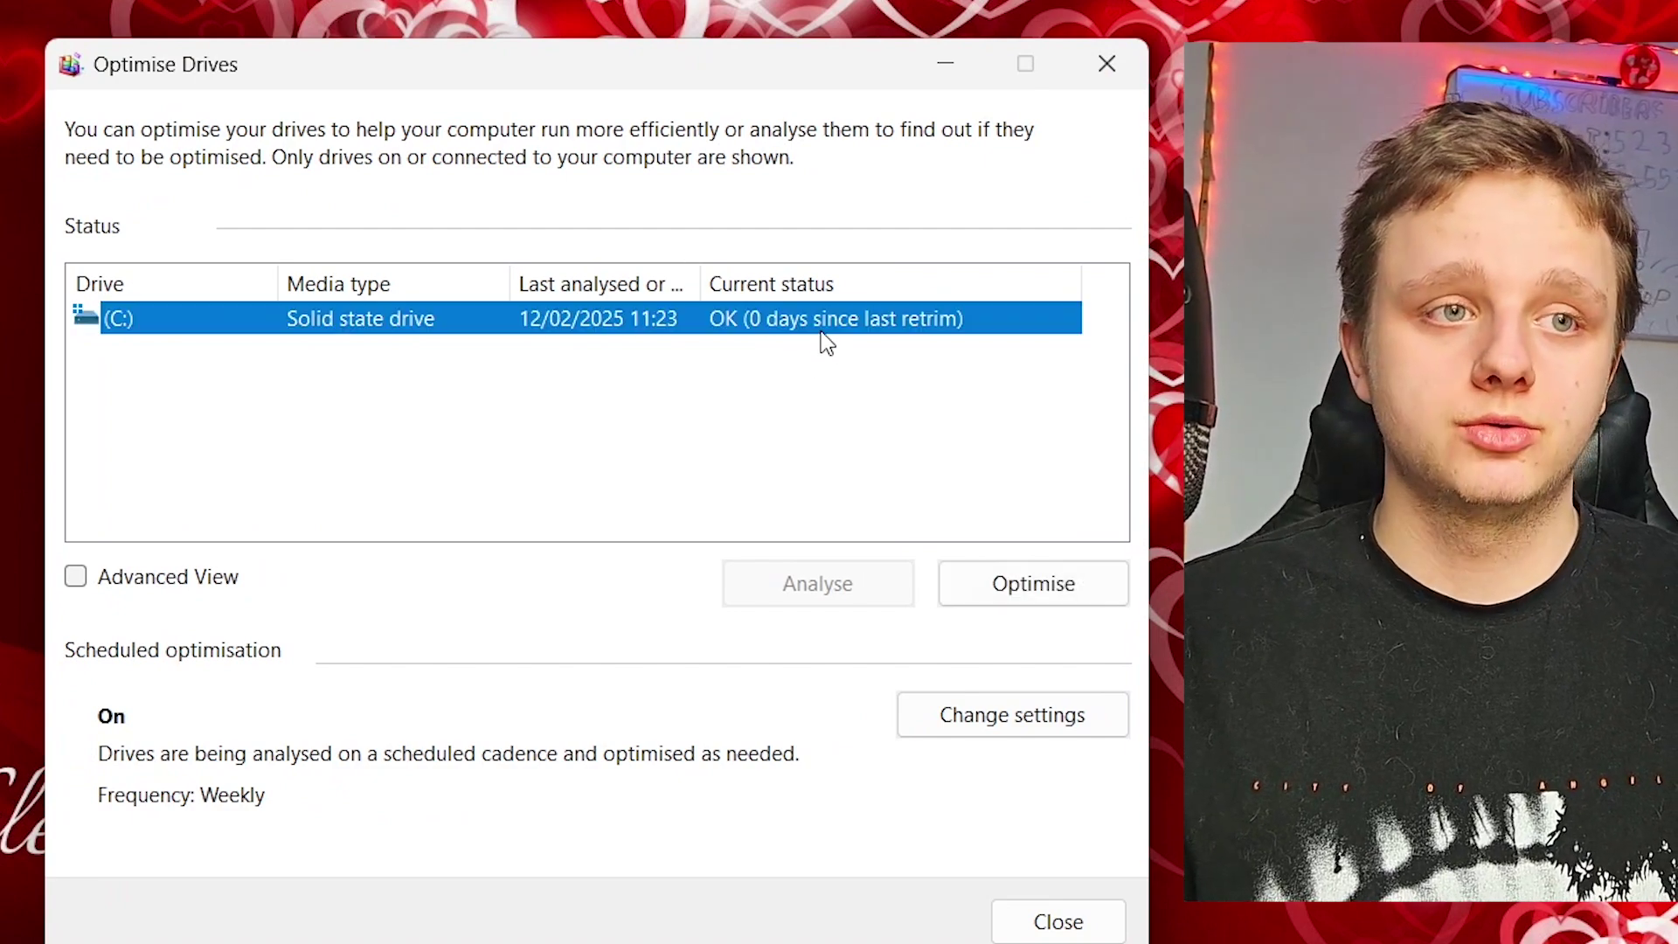
{"action": "left_click", "coordinate": [852, 393]}
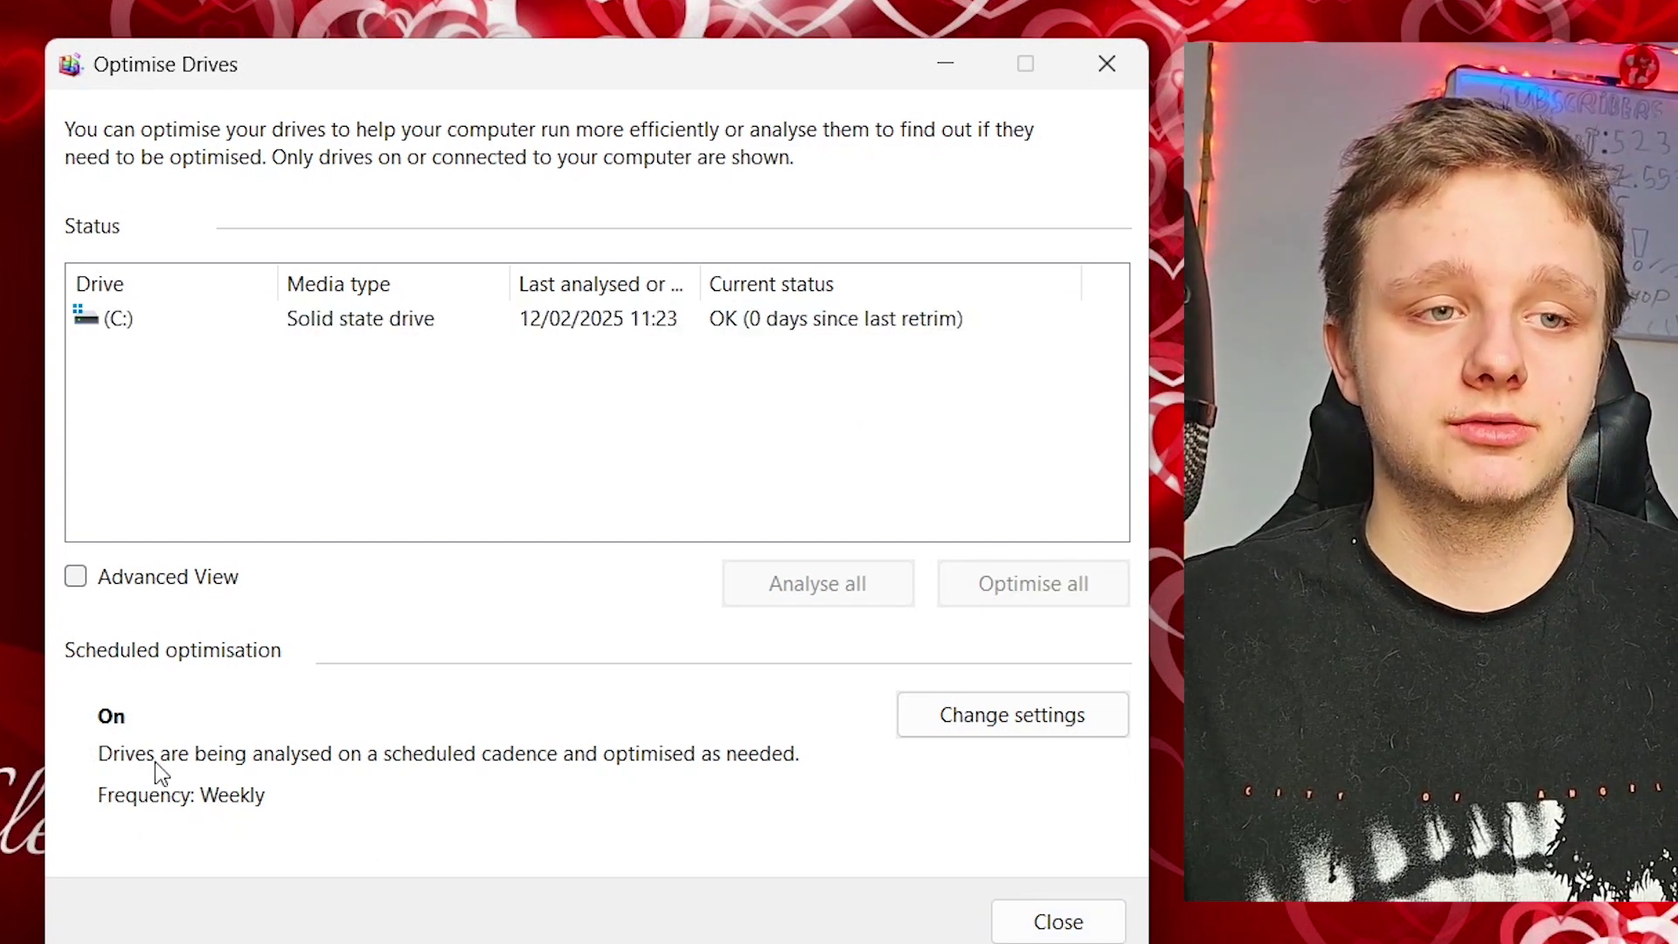
Open the scheduled optimisation settings and leave the frequency at Weekly.
{"action": "left_click", "coordinate": [999, 739]}
{"action": "left_click", "coordinate": [420, 332]}
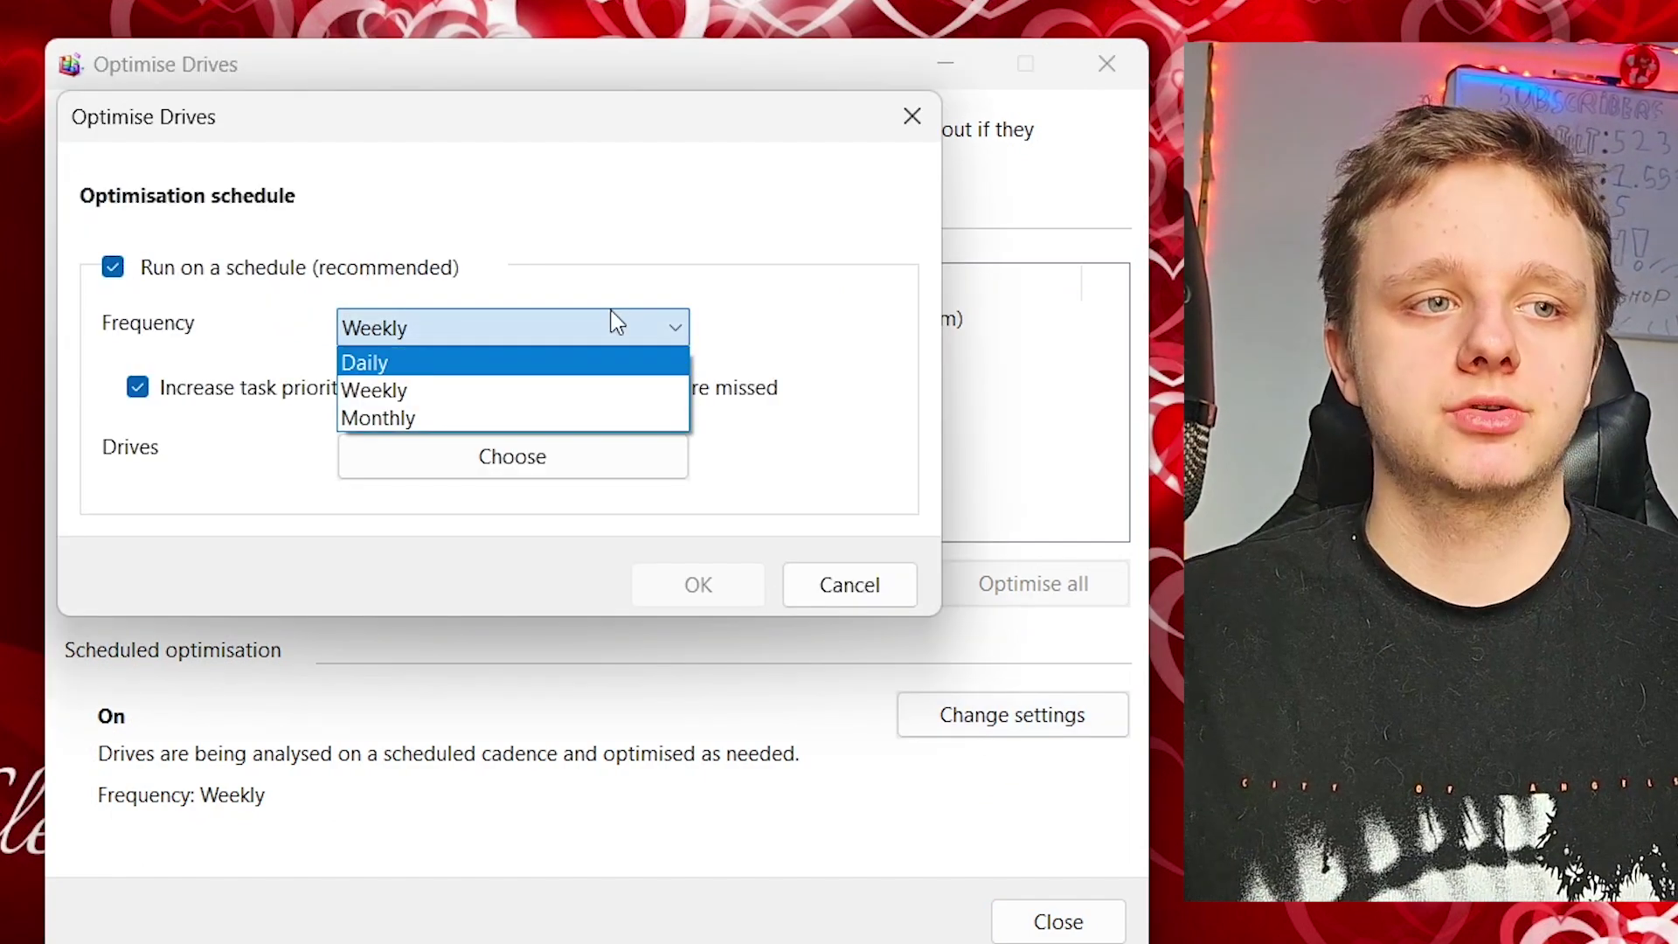
{"action": "left_click", "coordinate": [690, 260]}
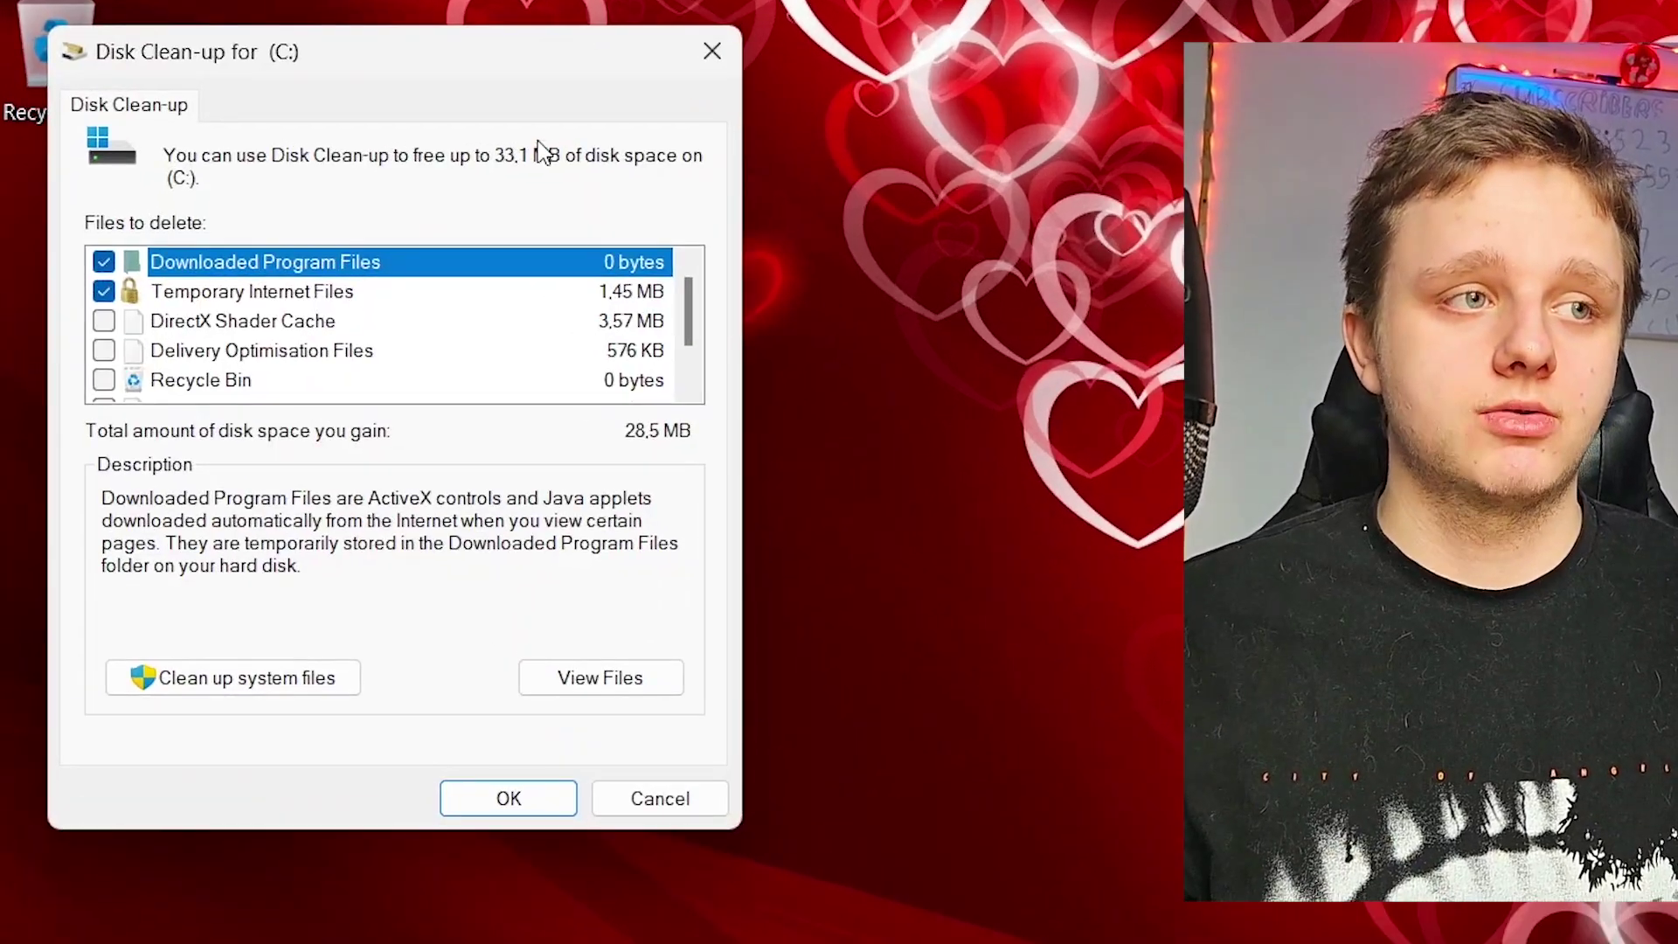
Untick Temporary Internet Files and tick DirectX Shader Cache and Delivery Optimisation Files.
{"action": "left_click_drag", "start_coordinate": [449, 64], "coordinate": [1056, 169]}
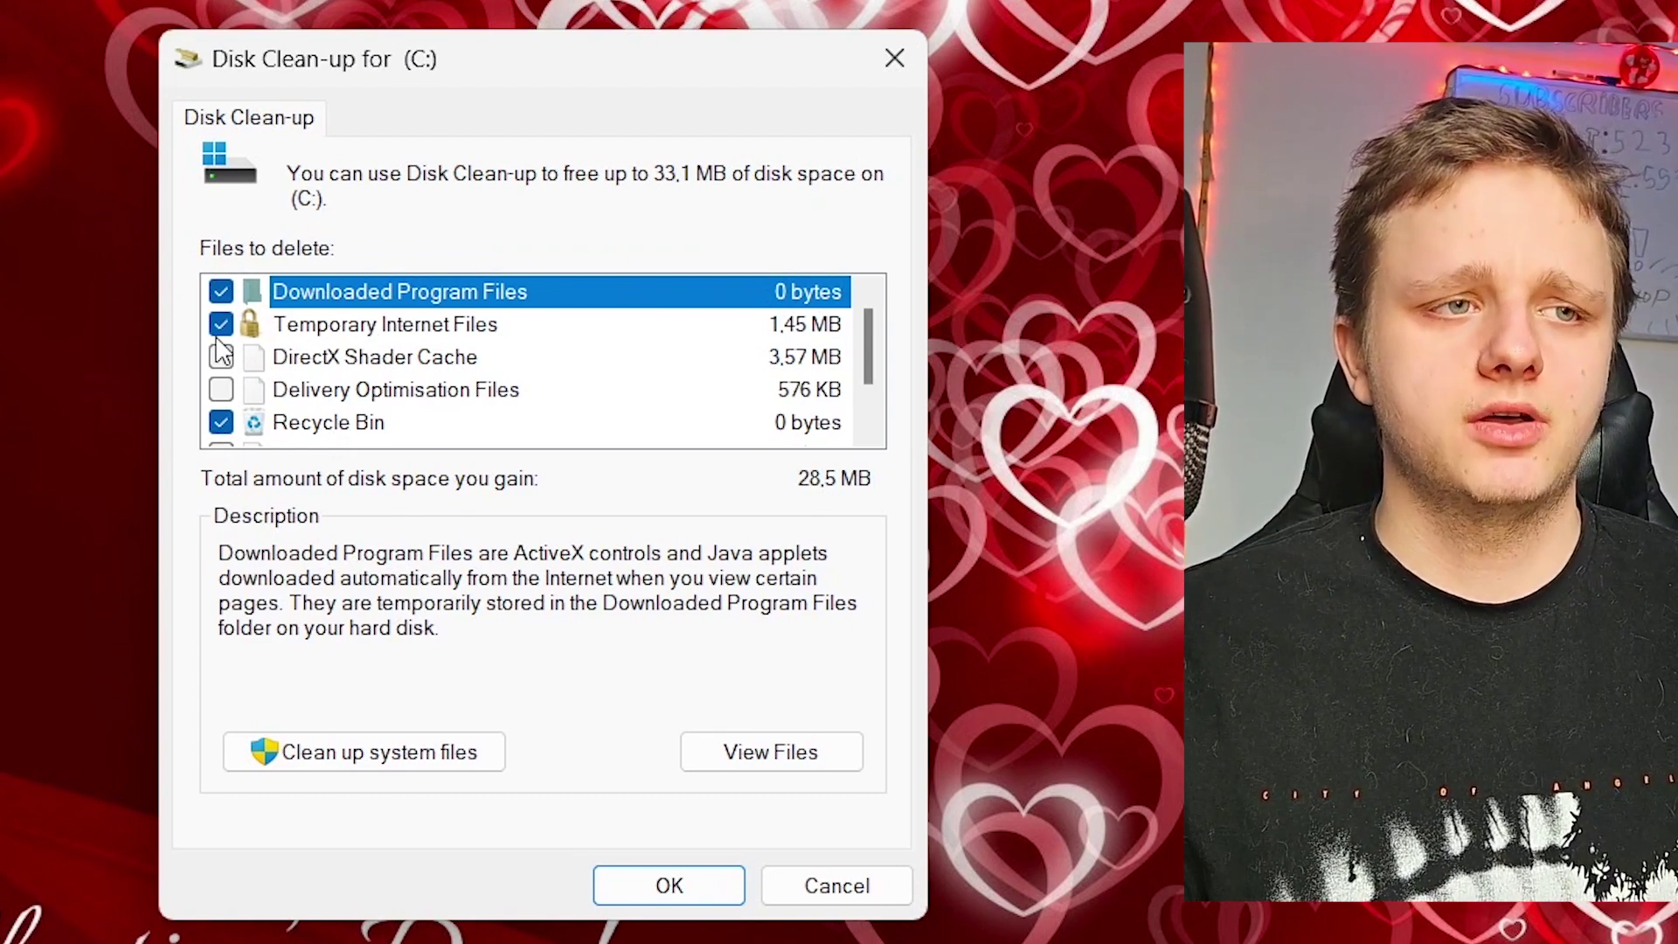
{"action": "left_click", "coordinate": [219, 334]}
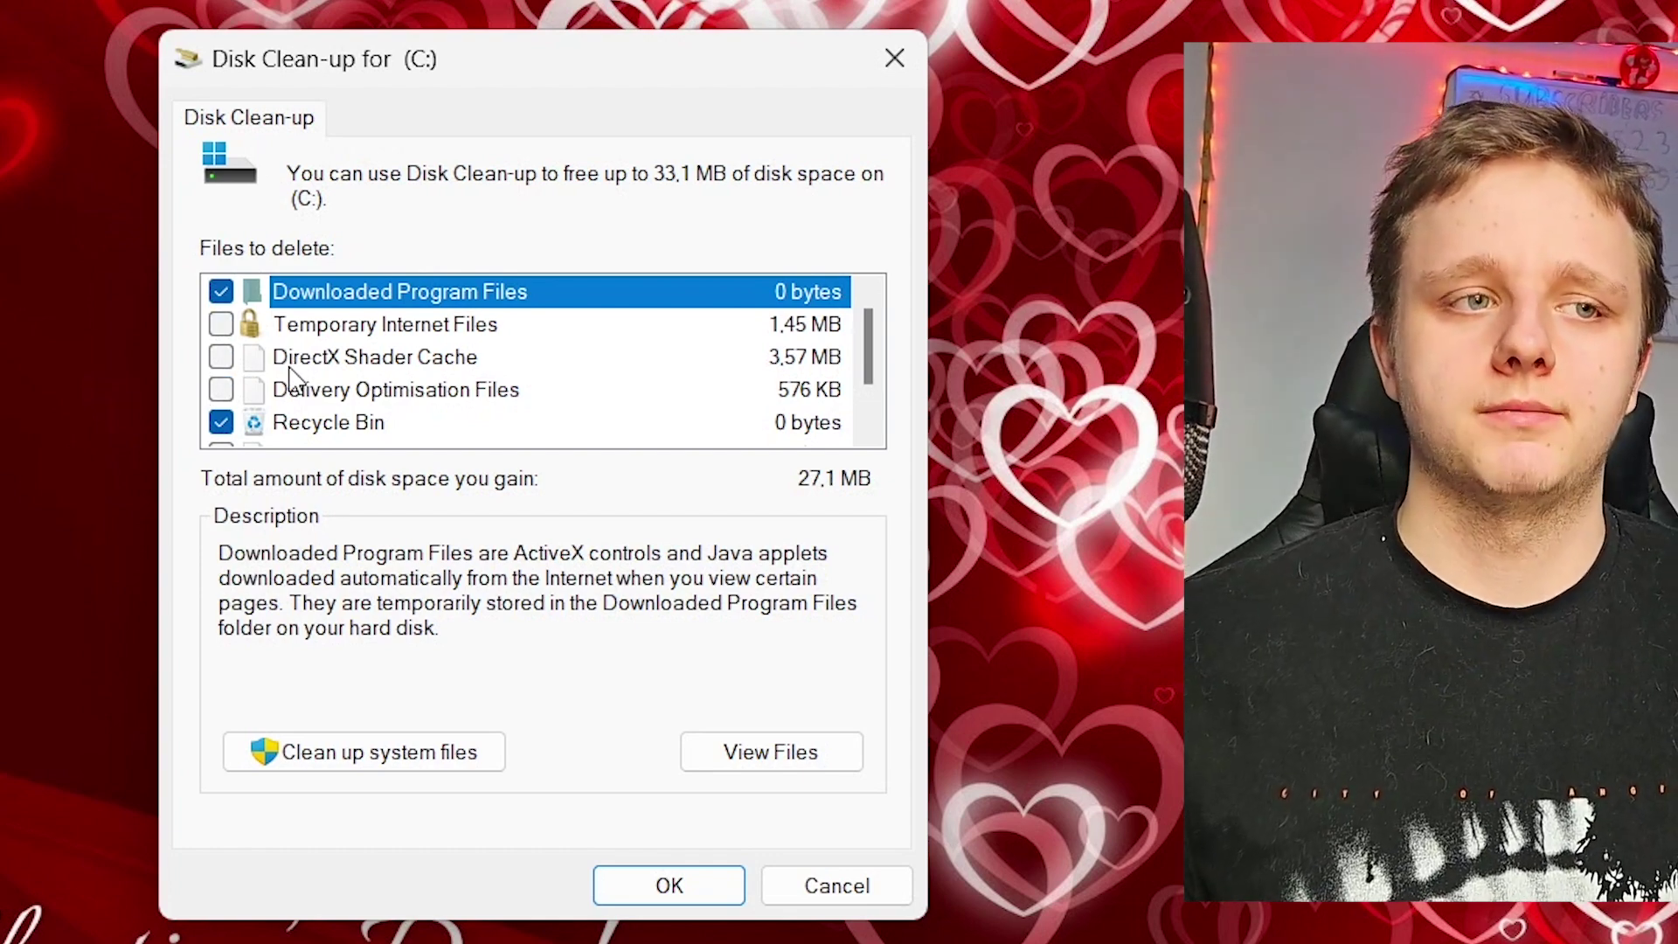
{"action": "left_click", "coordinate": [221, 358]}
{"action": "left_click", "coordinate": [221, 389]}
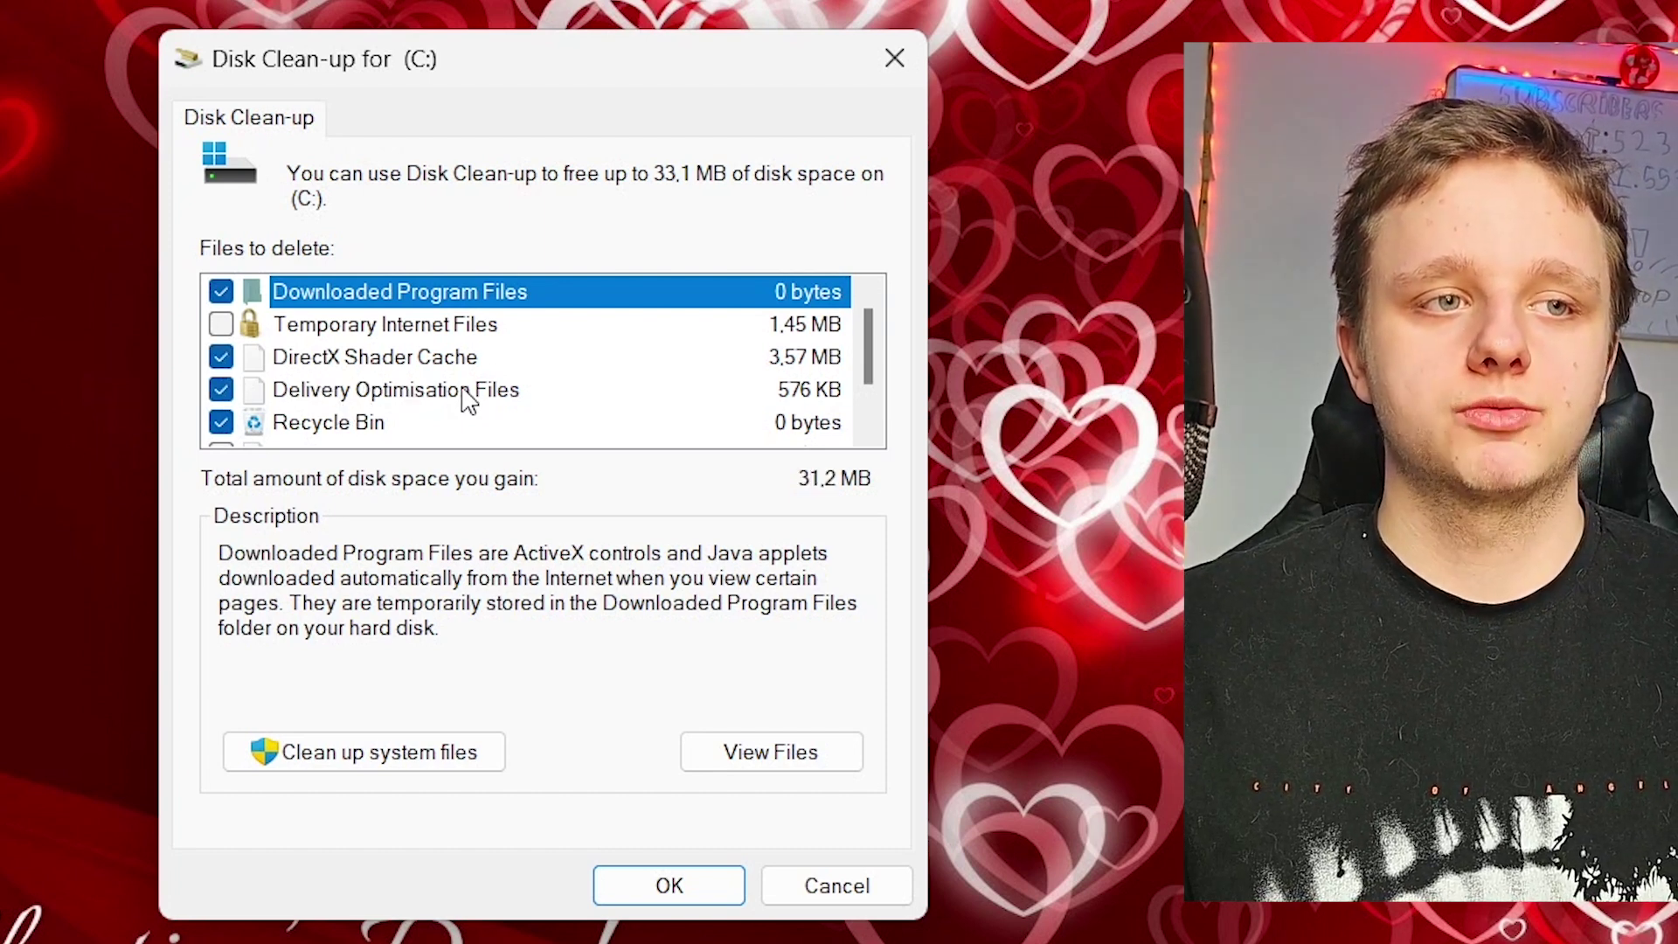
Read the DirectX Shader Cache and Delivery Optimisation Files descriptions.
{"action": "left_click", "coordinate": [416, 376]}
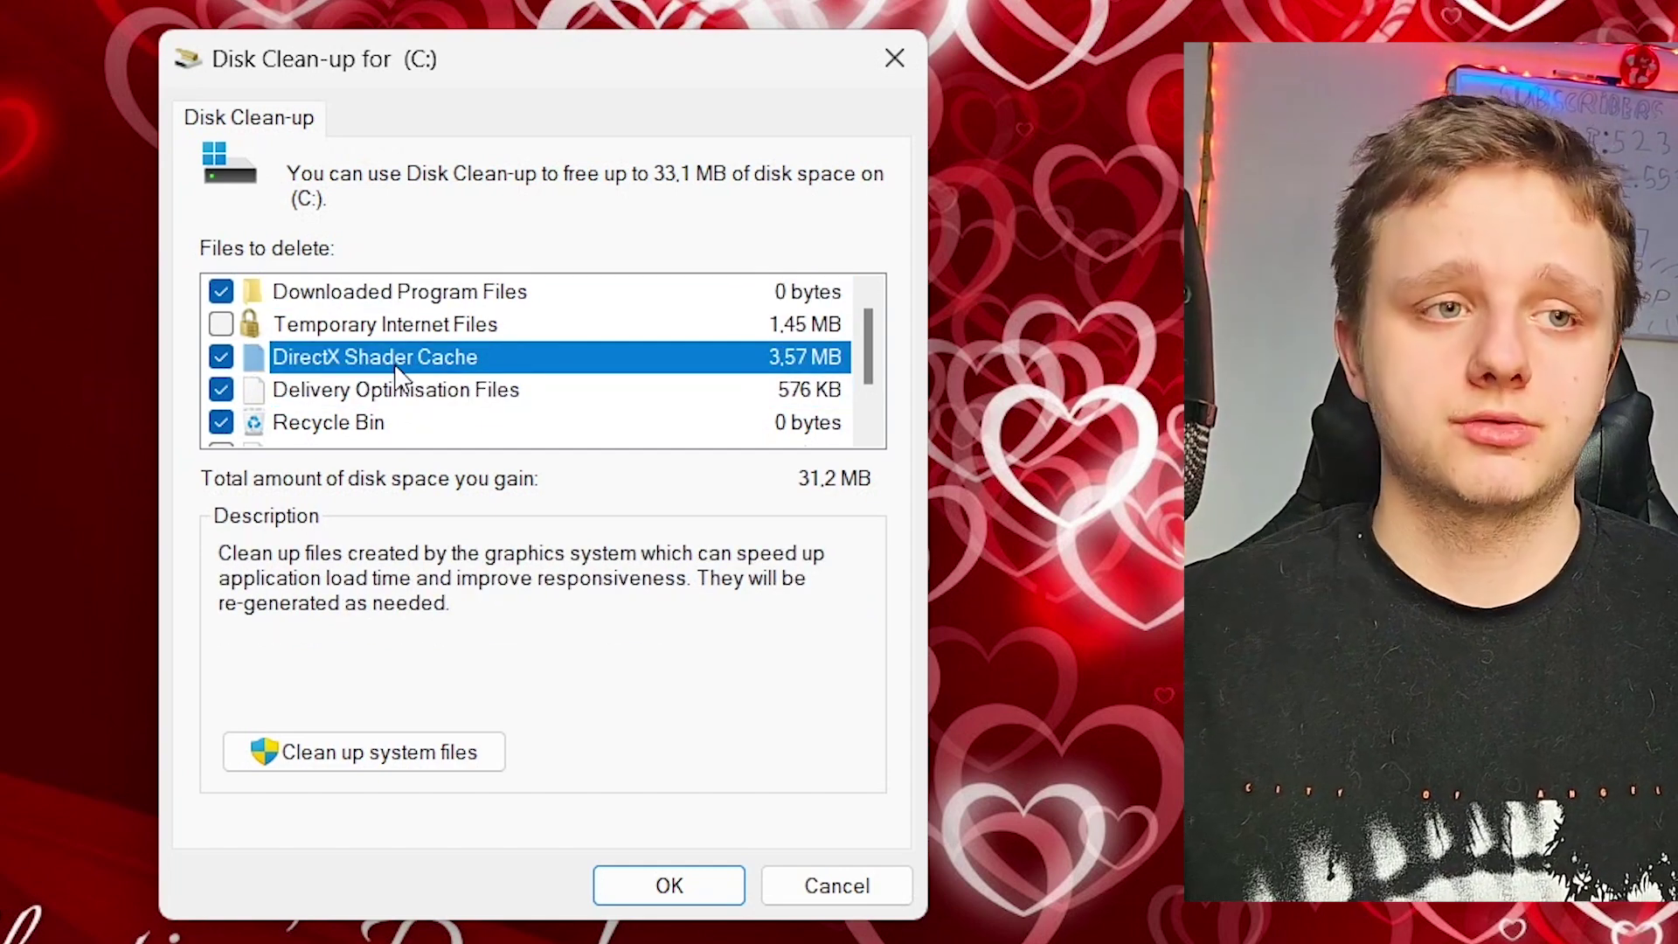
{"action": "left_click", "coordinate": [452, 389]}
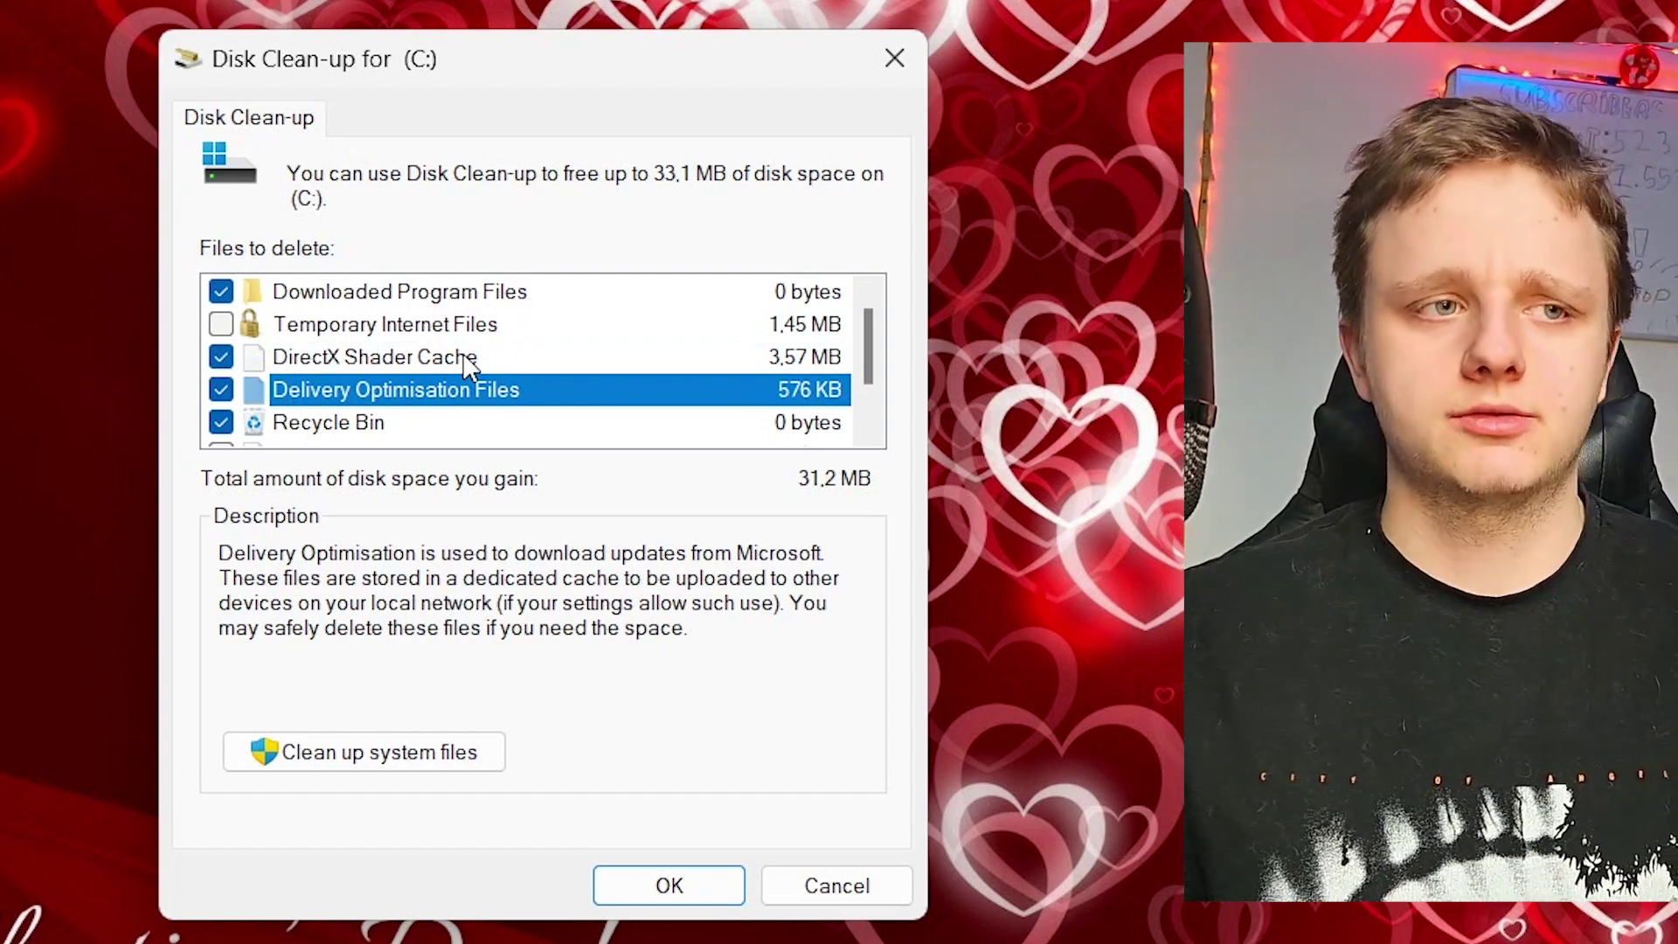
{"action": "left_click", "coordinate": [470, 368]}
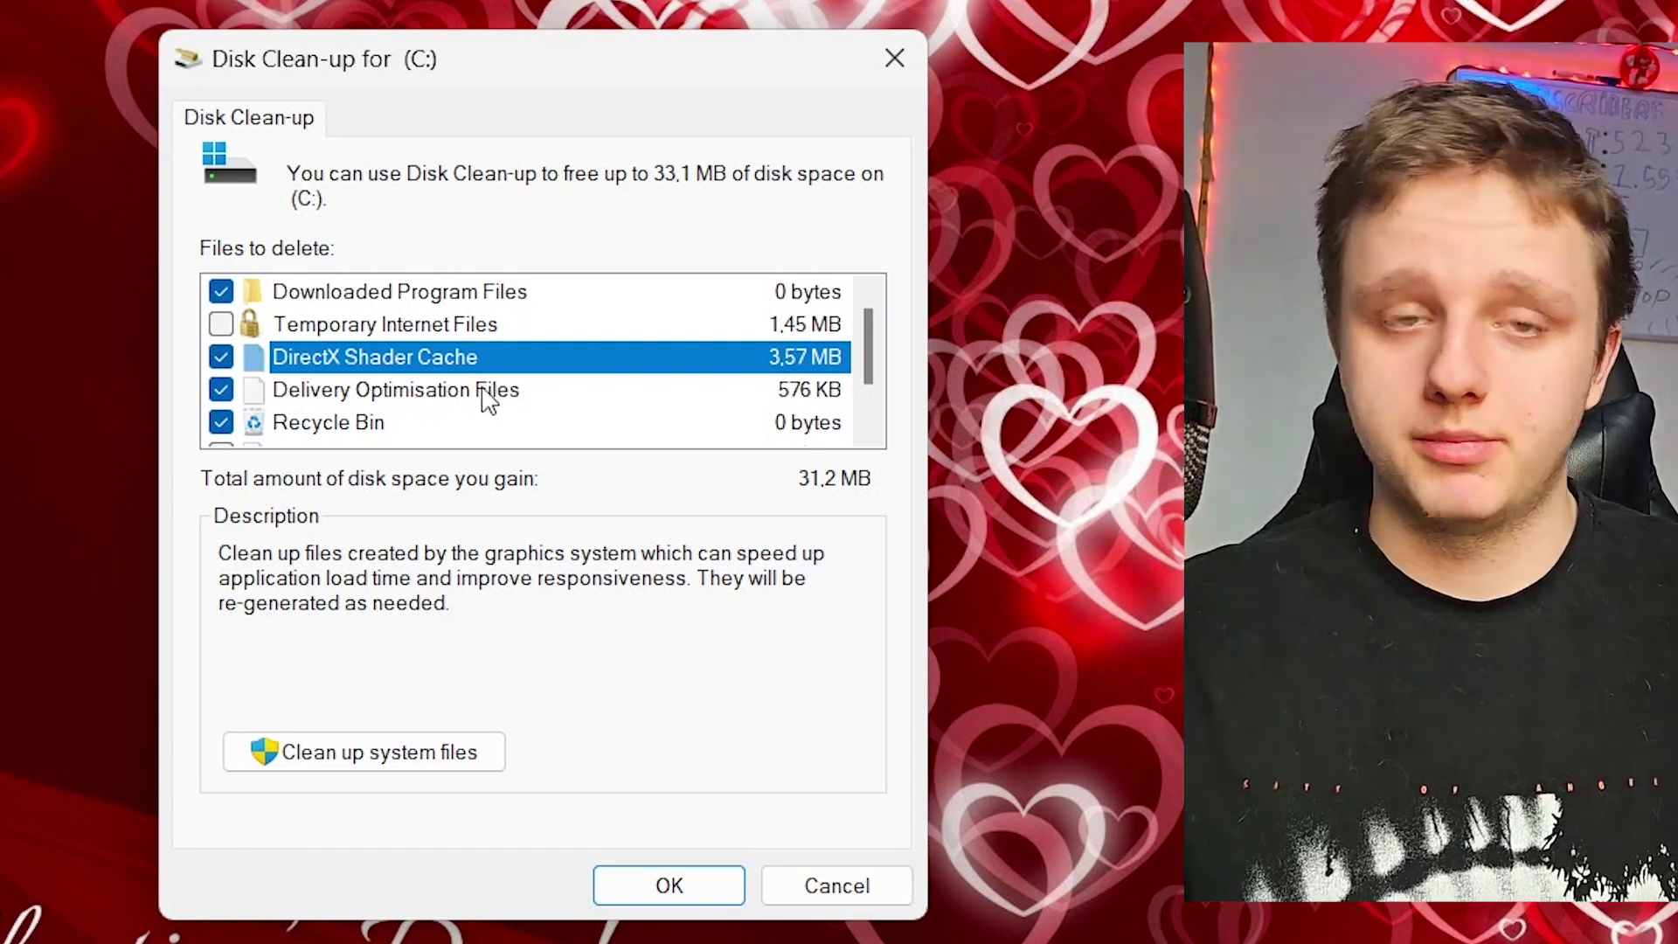
{"action": "left_click", "coordinate": [452, 390]}
{"action": "left_click", "coordinate": [444, 359]}
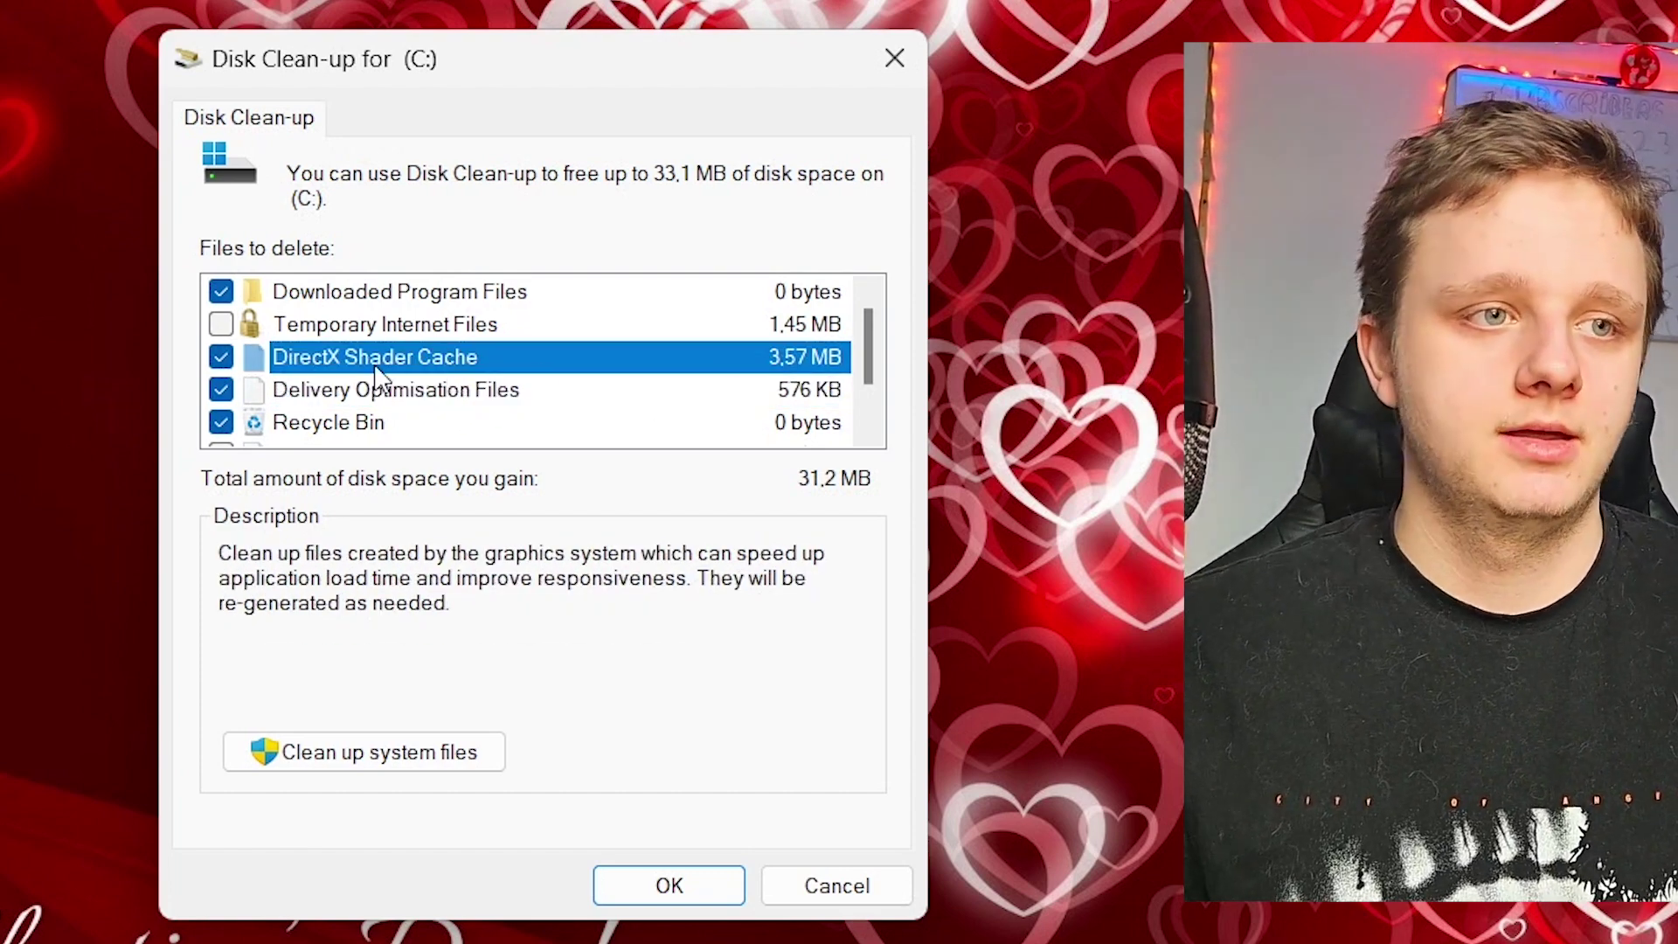
Tick Temporary files further down the list, raising the total to 31,6 MB.
{"action": "scroll", "coordinate": [376, 384], "scroll_direction": "down", "scroll_amount": 1}
{"action": "left_click", "coordinate": [222, 390]}
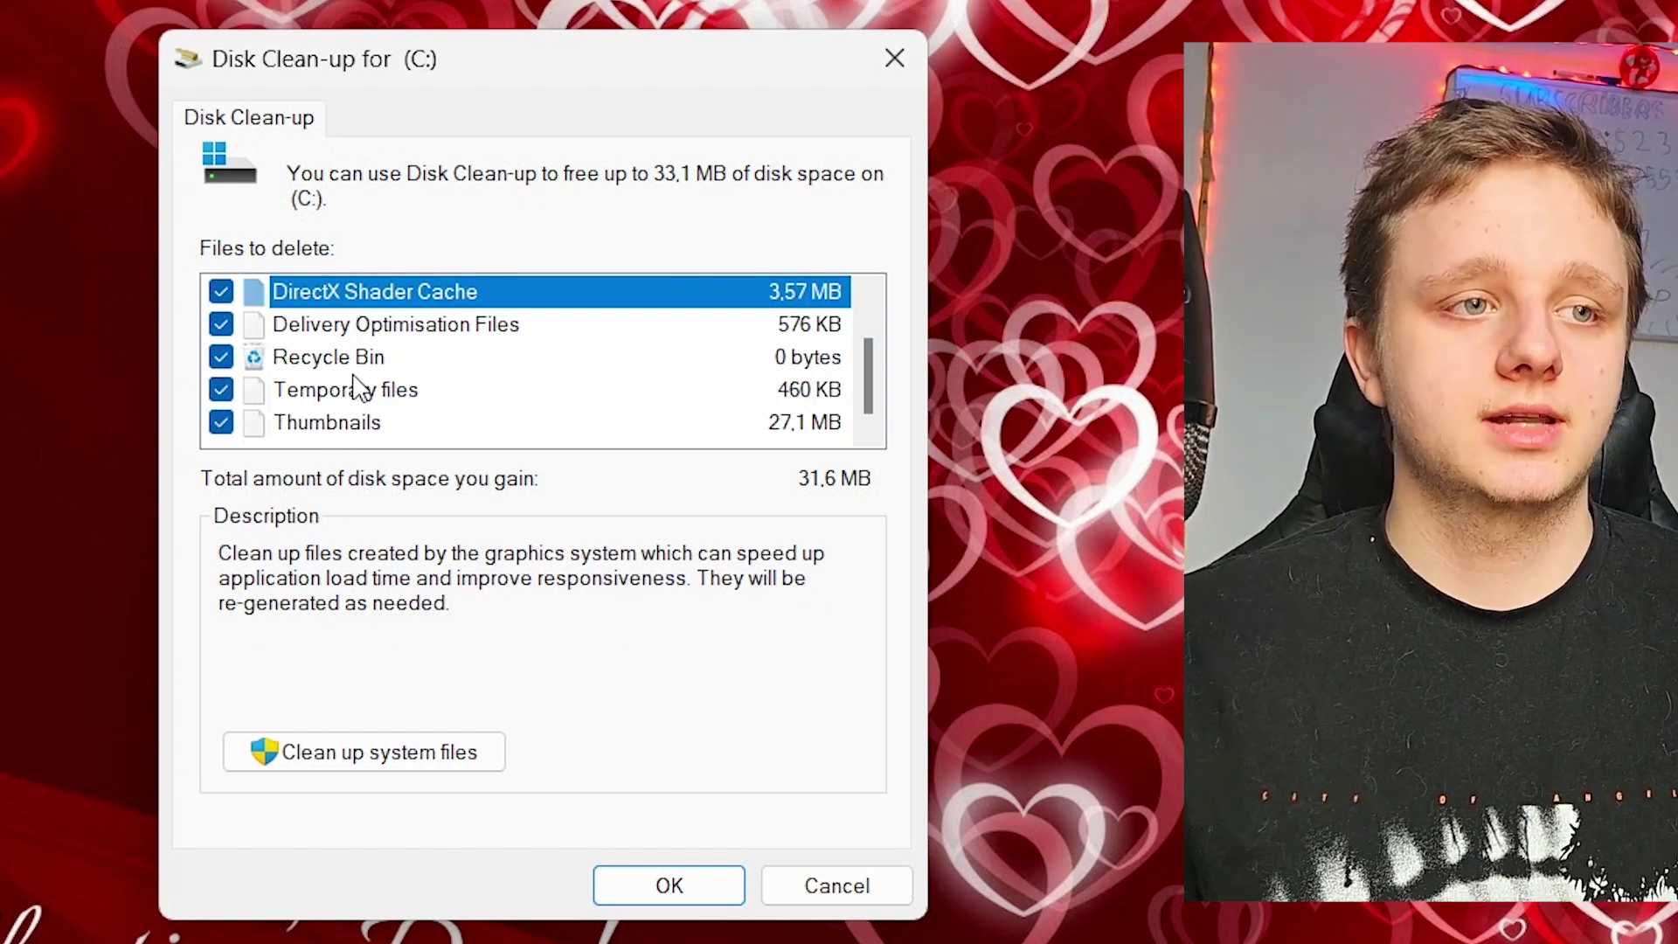
{"action": "scroll", "coordinate": [360, 385], "scroll_direction": "up", "scroll_amount": 1}
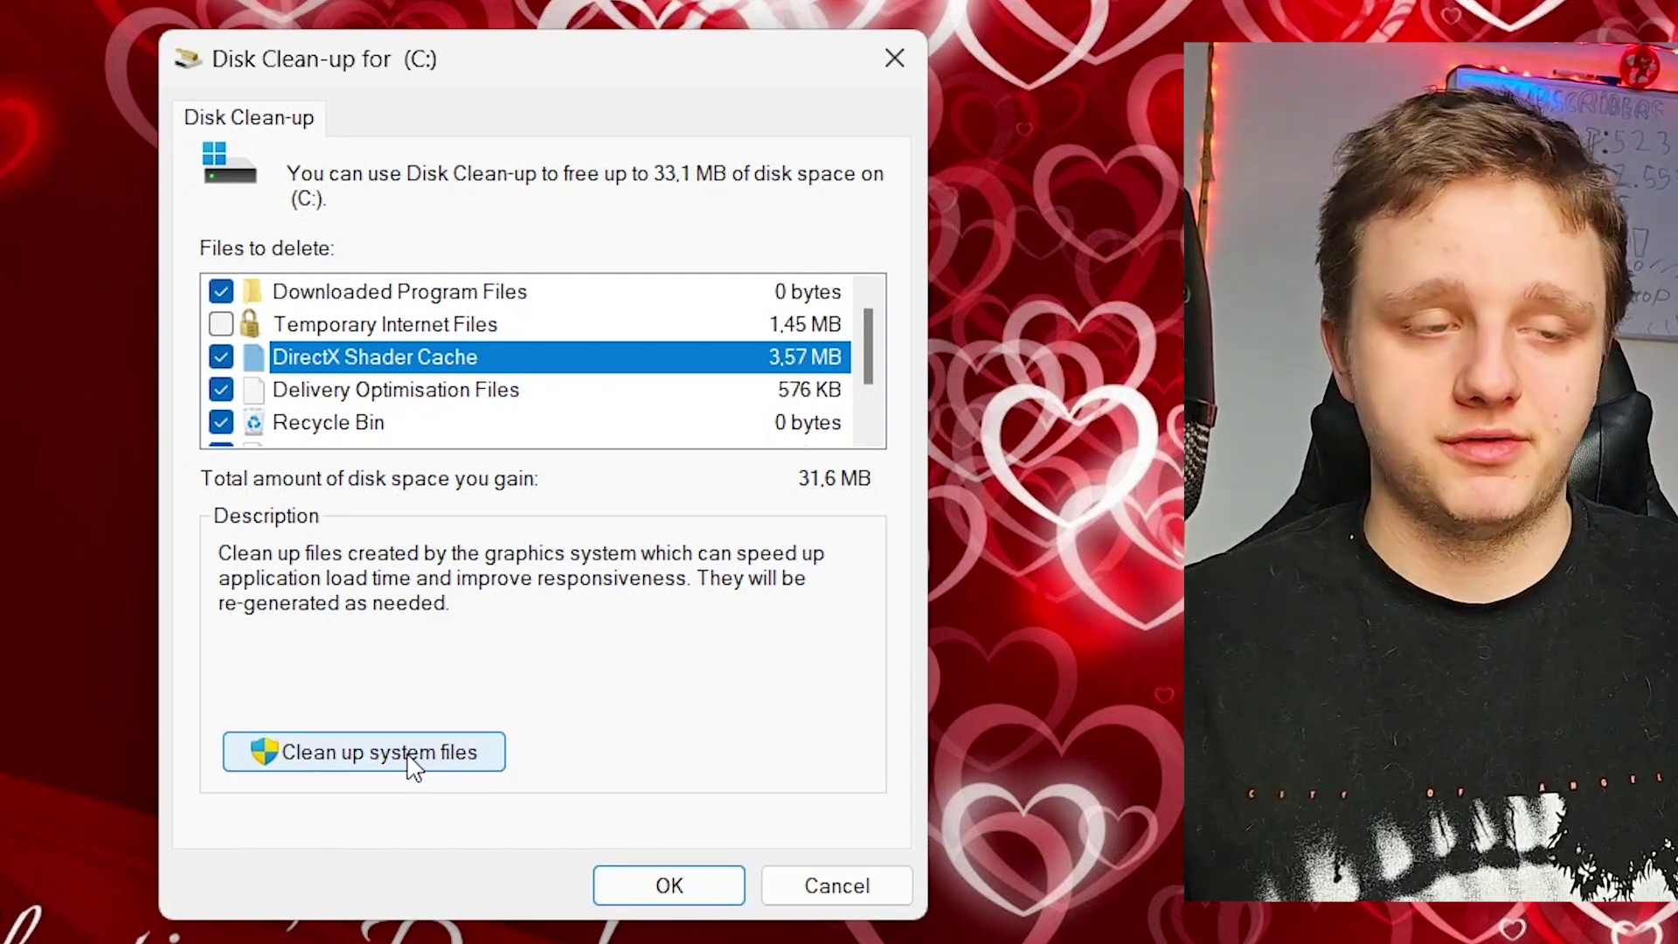
Rescan with system files and tick Defender Antivirus, DirectX Shader Cache and Delivery Optimisation Files.
{"action": "left_click", "coordinate": [408, 753]}
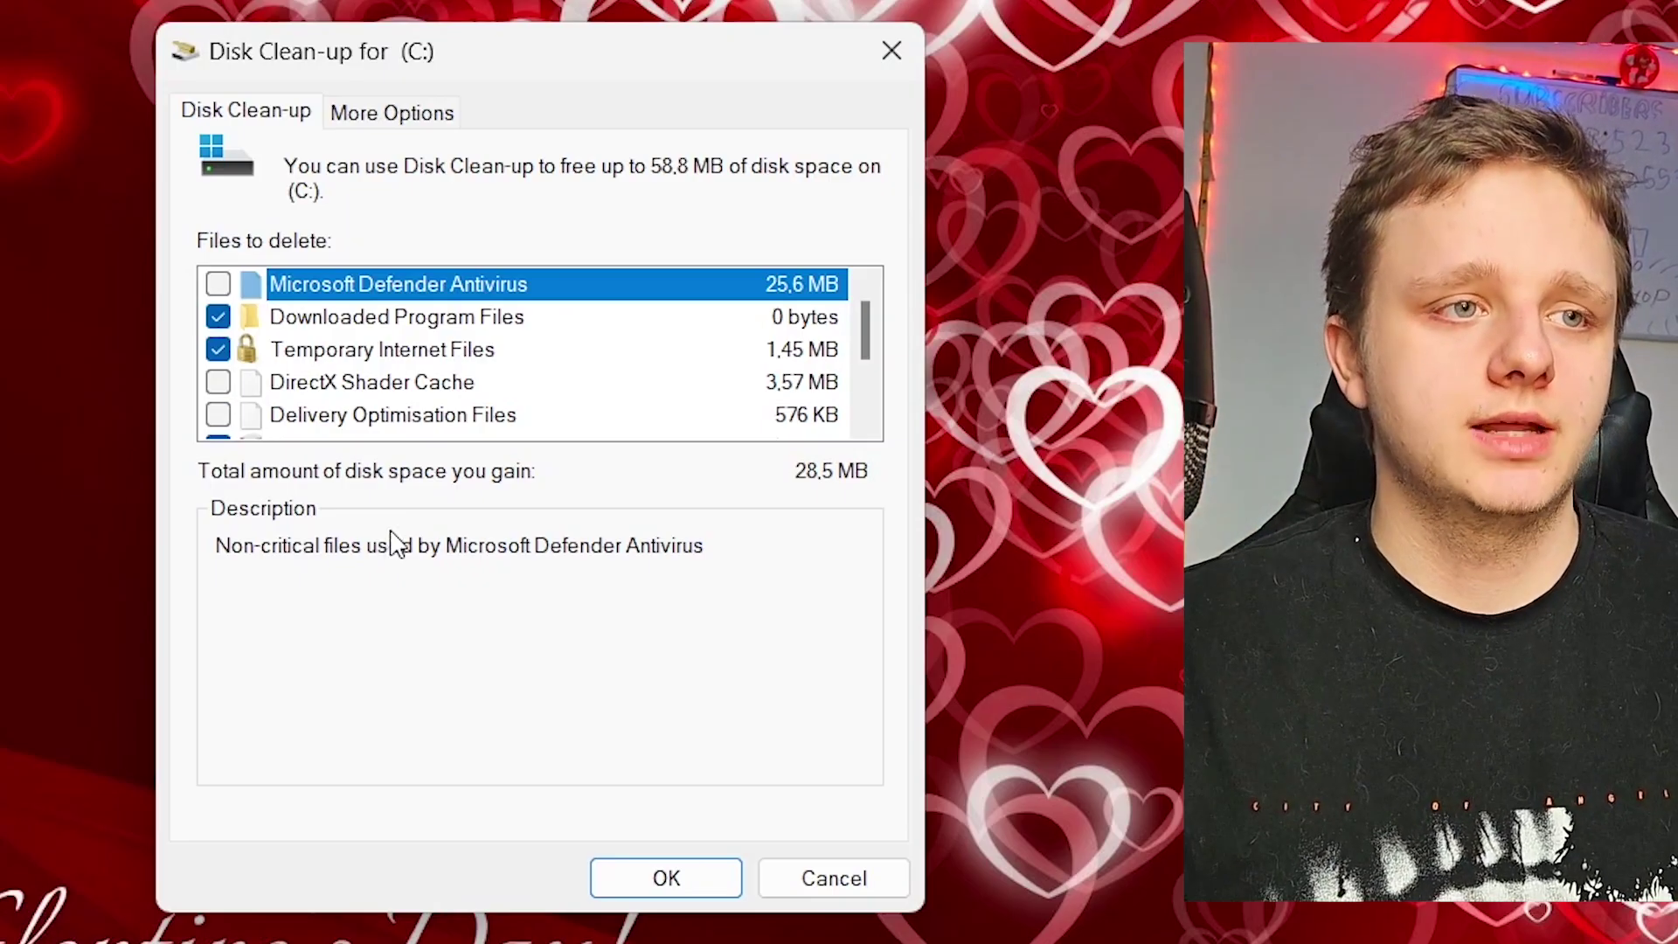
{"action": "left_click", "coordinate": [217, 284]}
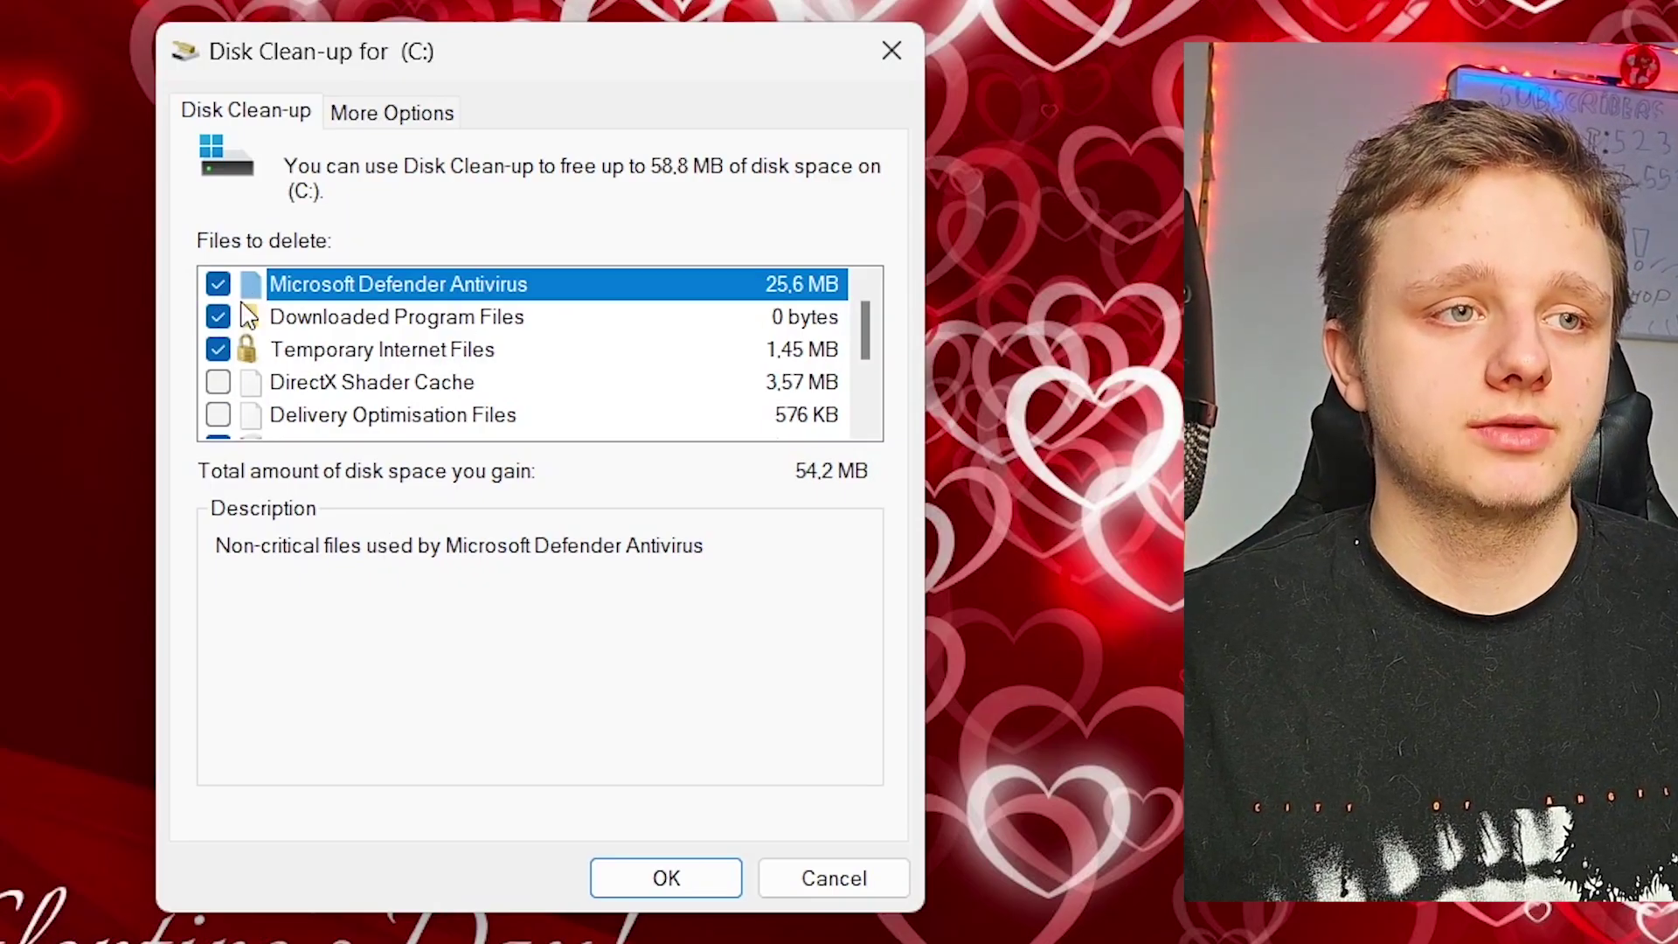
{"action": "left_click", "coordinate": [219, 382]}
{"action": "left_click", "coordinate": [218, 414]}
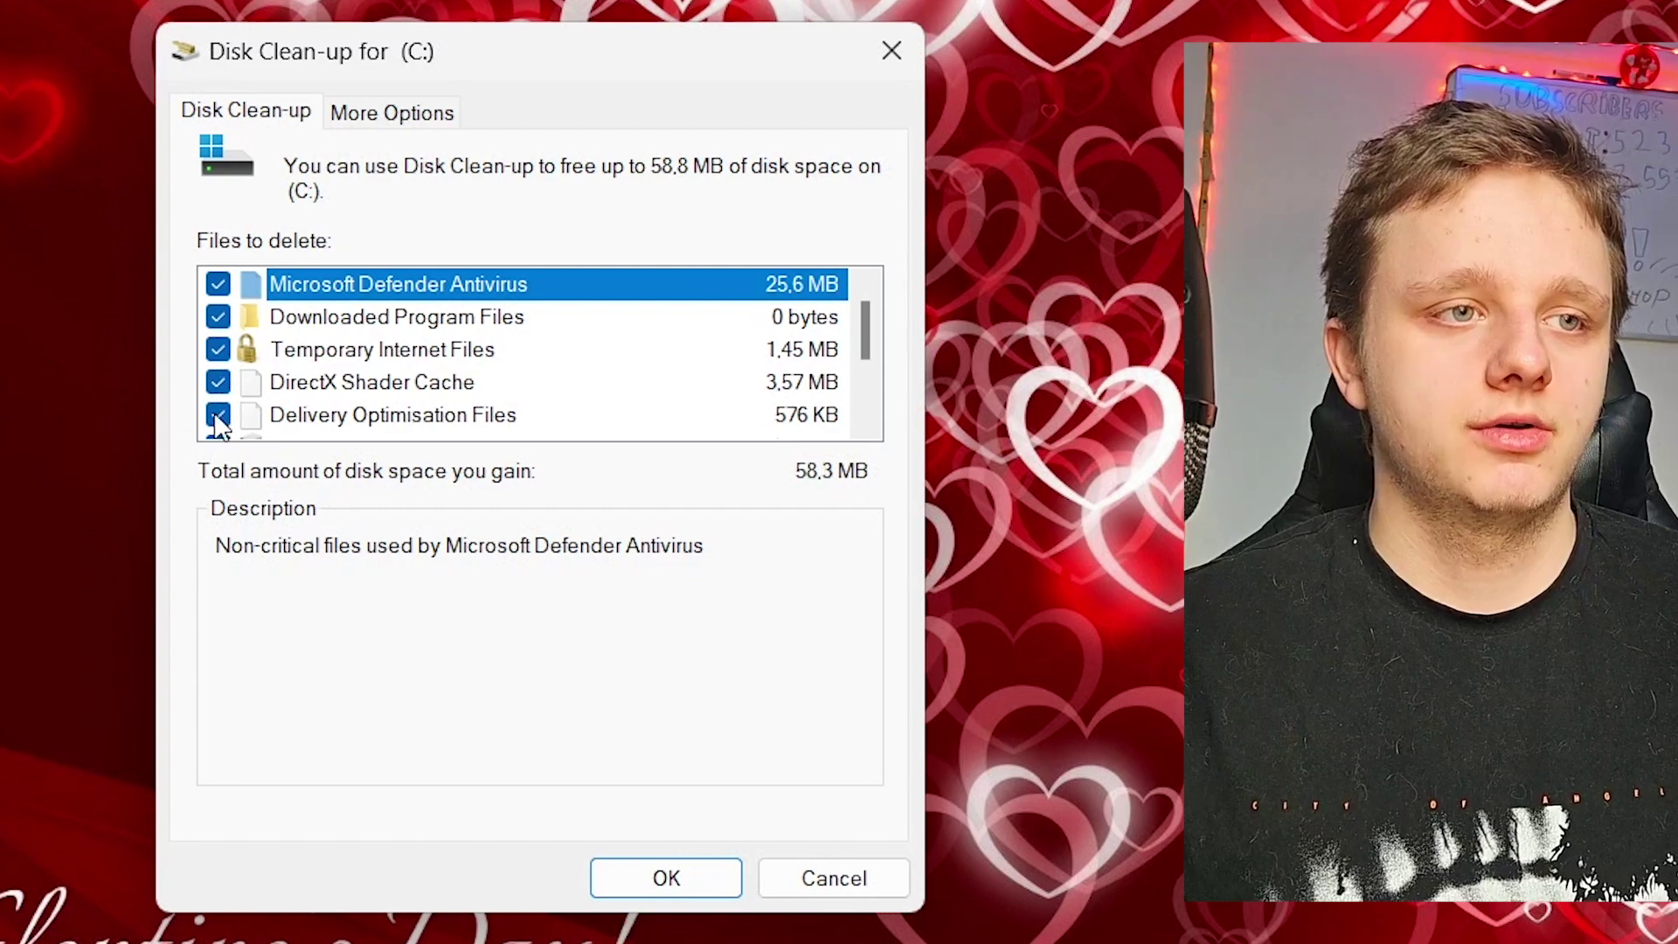
Leave Temporary Internet Files unticked and review the list, now totalling 56,9 MB.
{"action": "left_click", "coordinate": [218, 350]}
{"action": "left_click", "coordinate": [371, 351]}
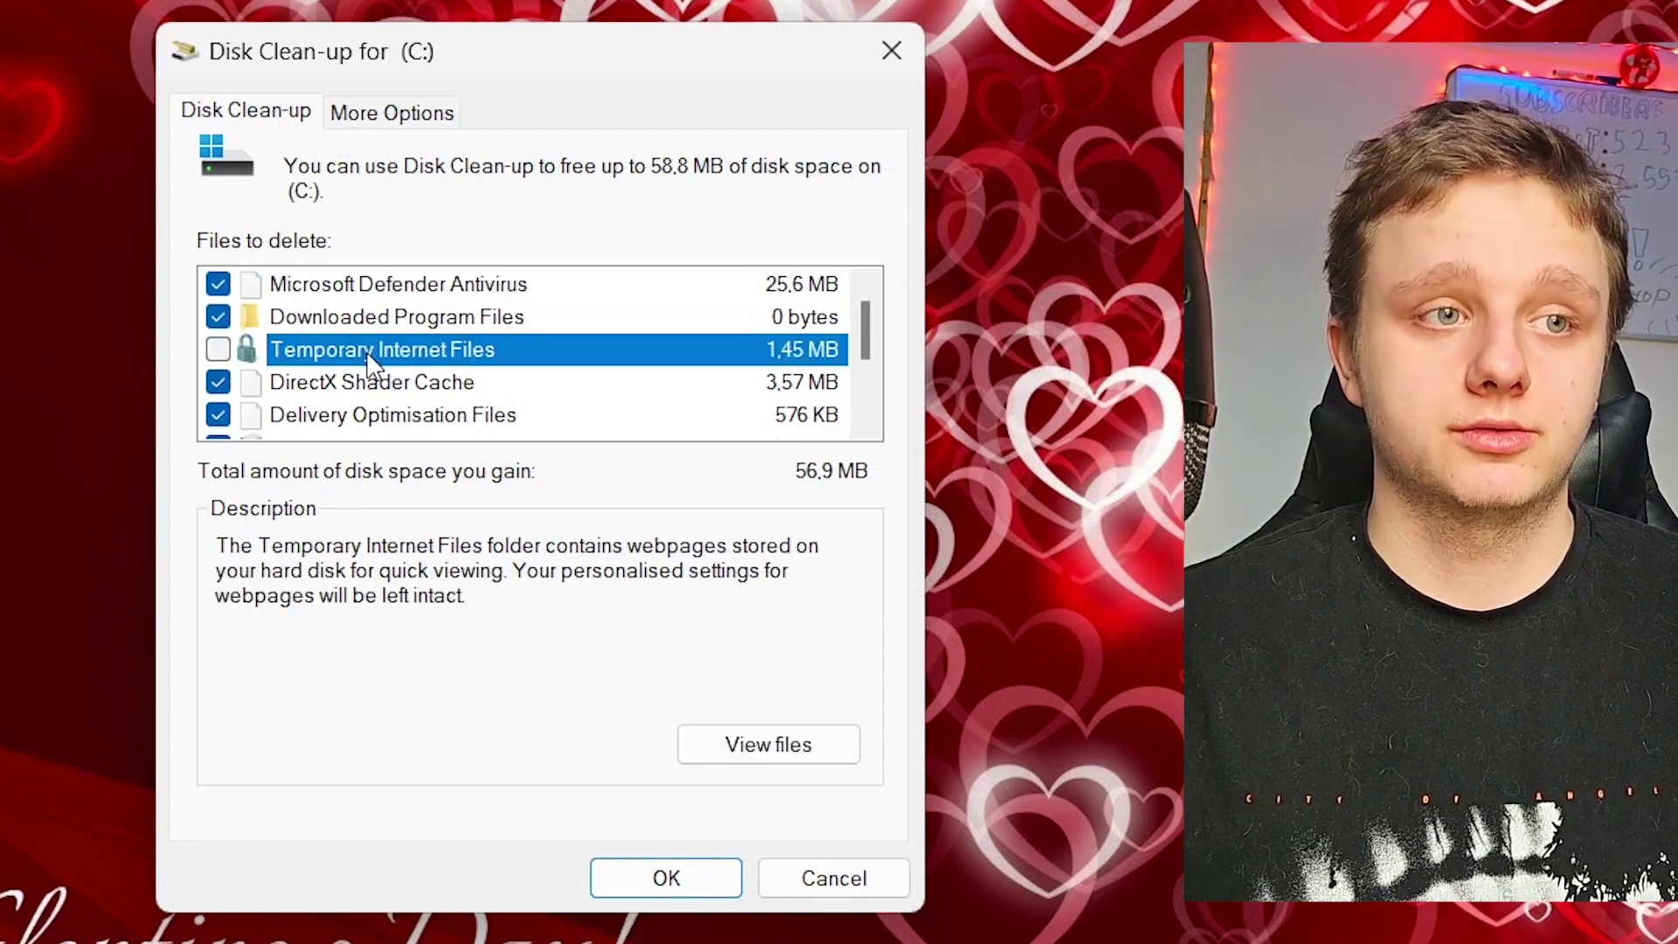
{"action": "scroll", "coordinate": [384, 349], "scroll_direction": "down", "scroll_amount": 1}
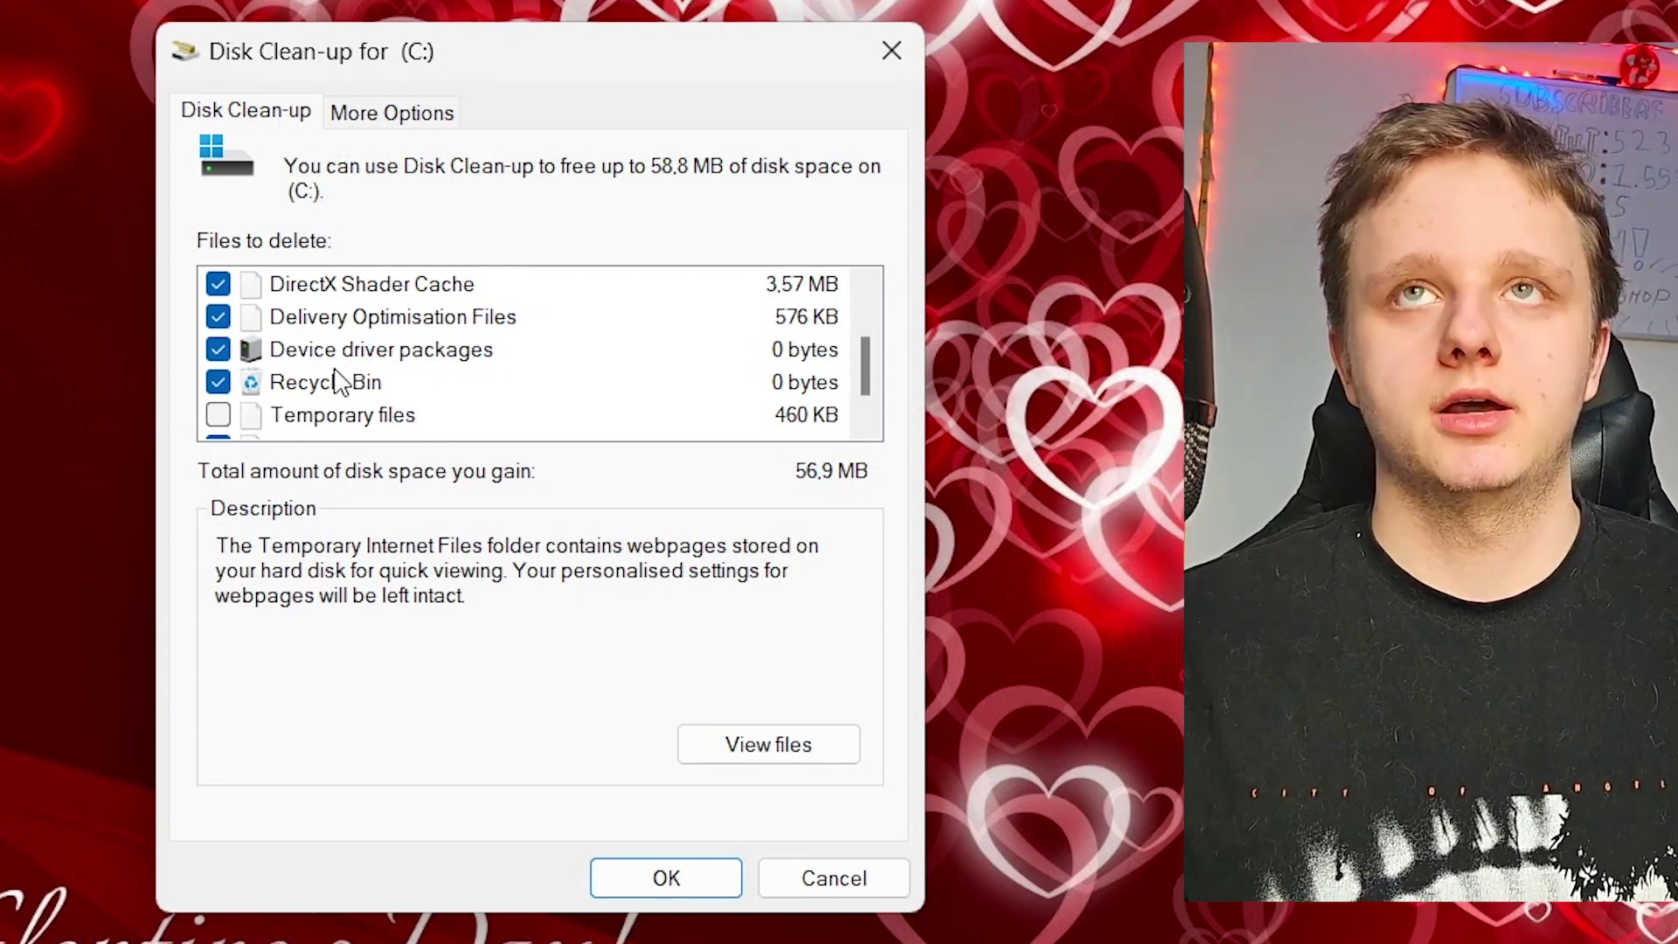
{"action": "scroll", "coordinate": [411, 360], "scroll_direction": "down", "scroll_amount": 1}
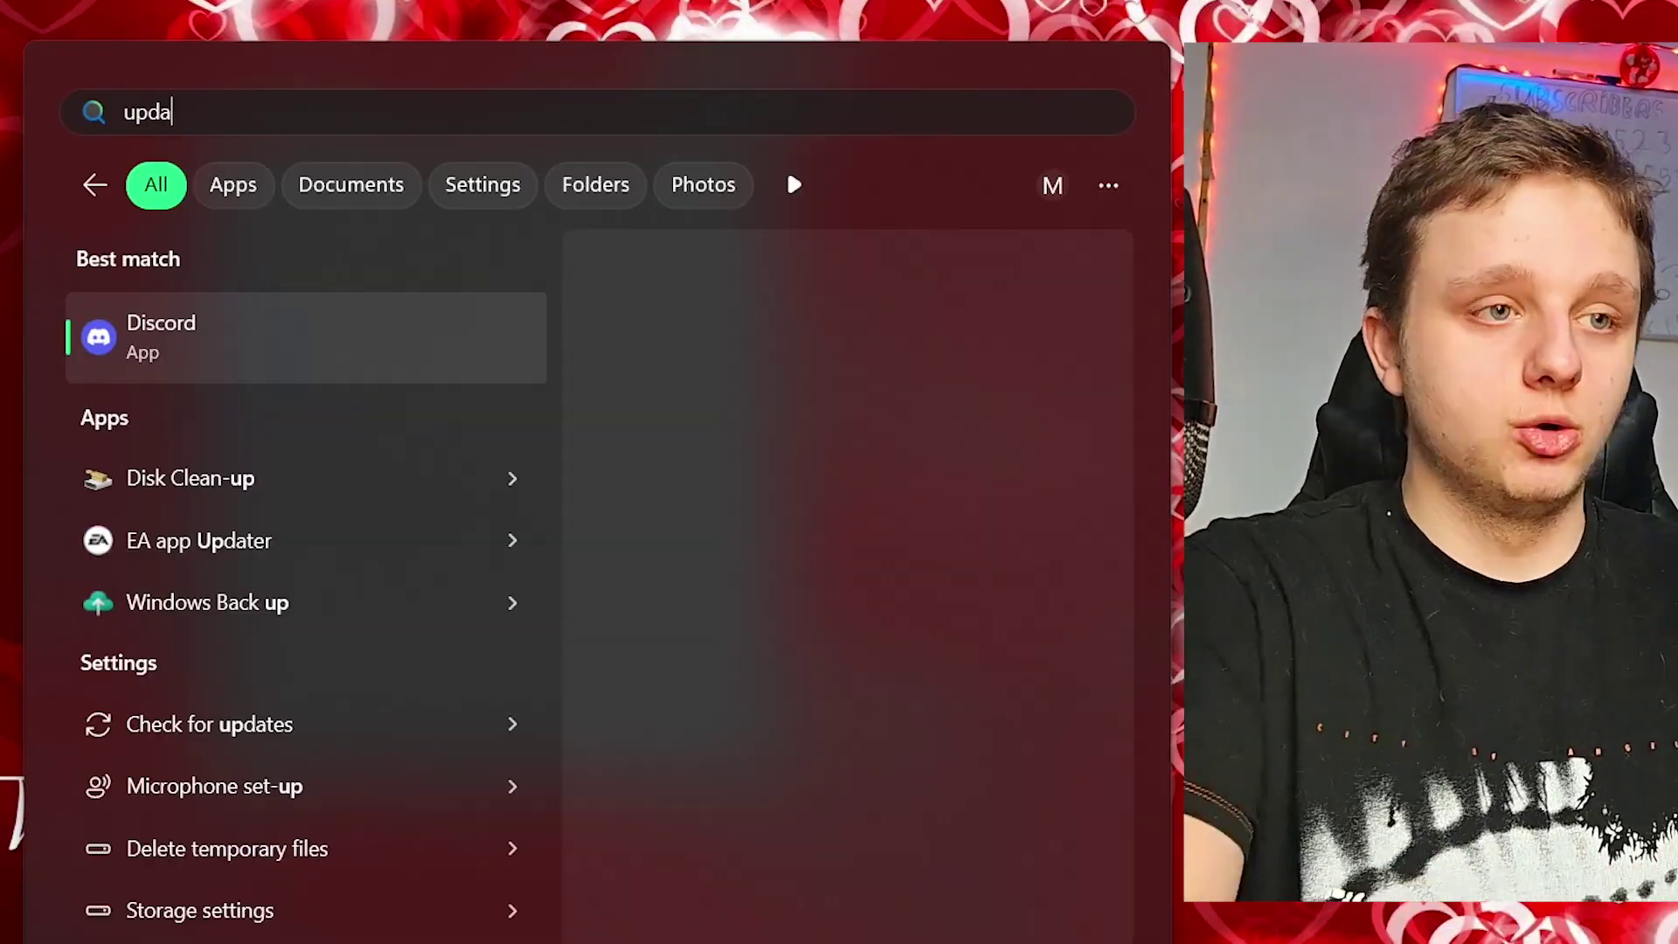
Open Windows Update's Optional updates and expand Other updates to show the .NET Framework preview.
{"action": "type", "text": "te"}
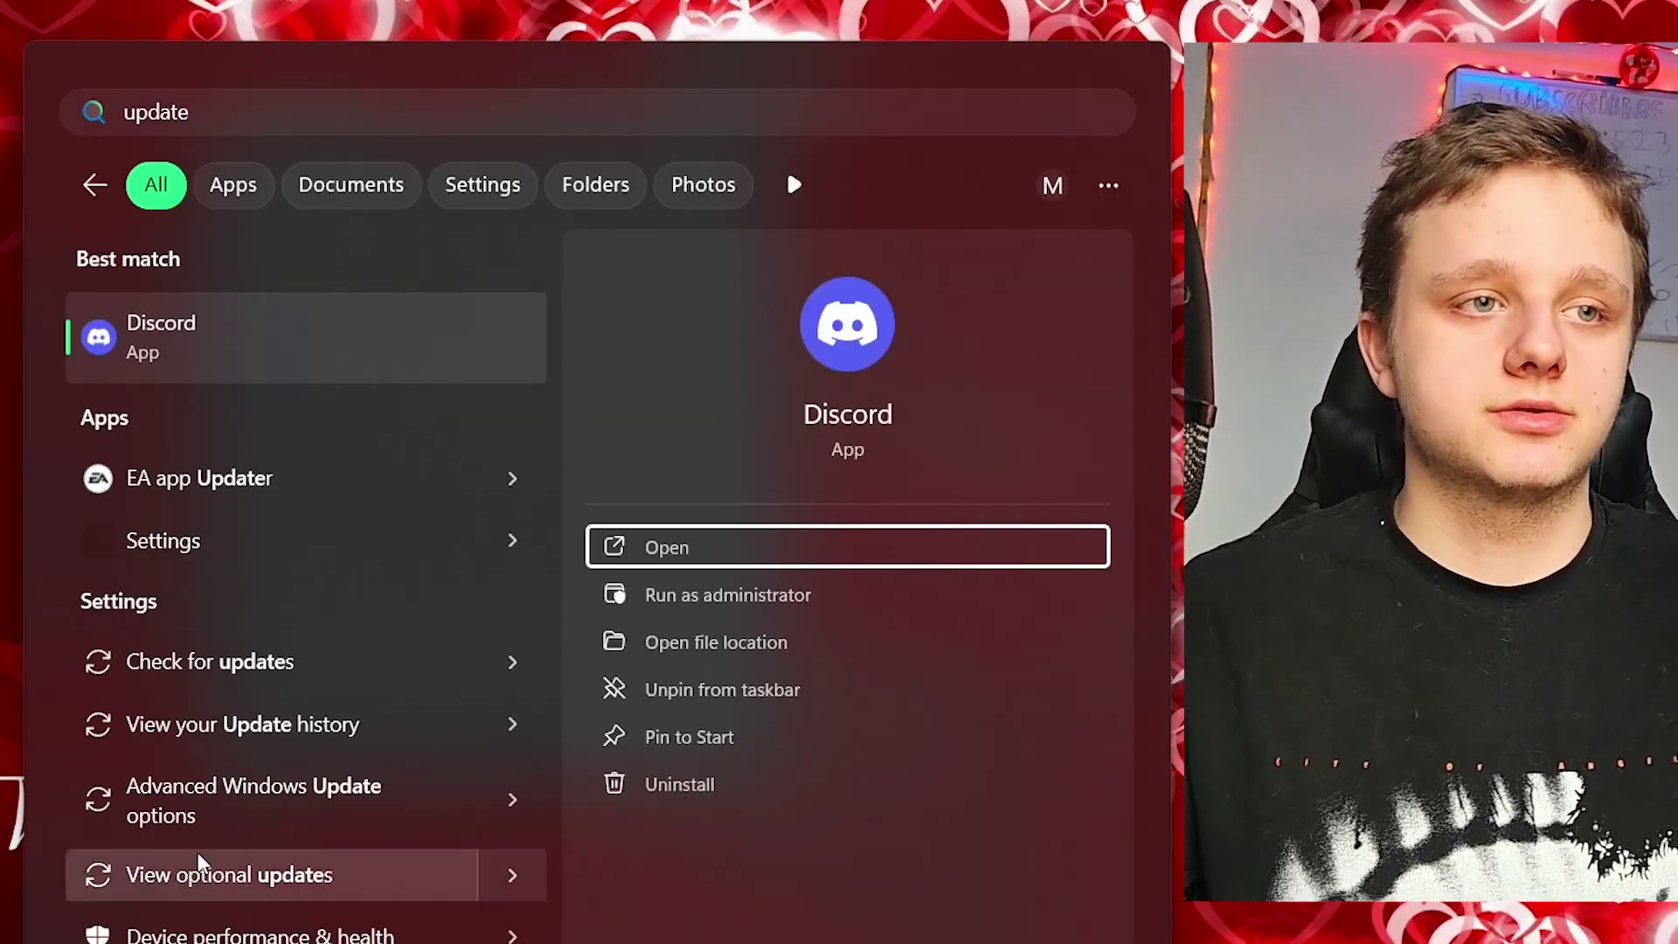
{"action": "left_click", "coordinate": [476, 194]}
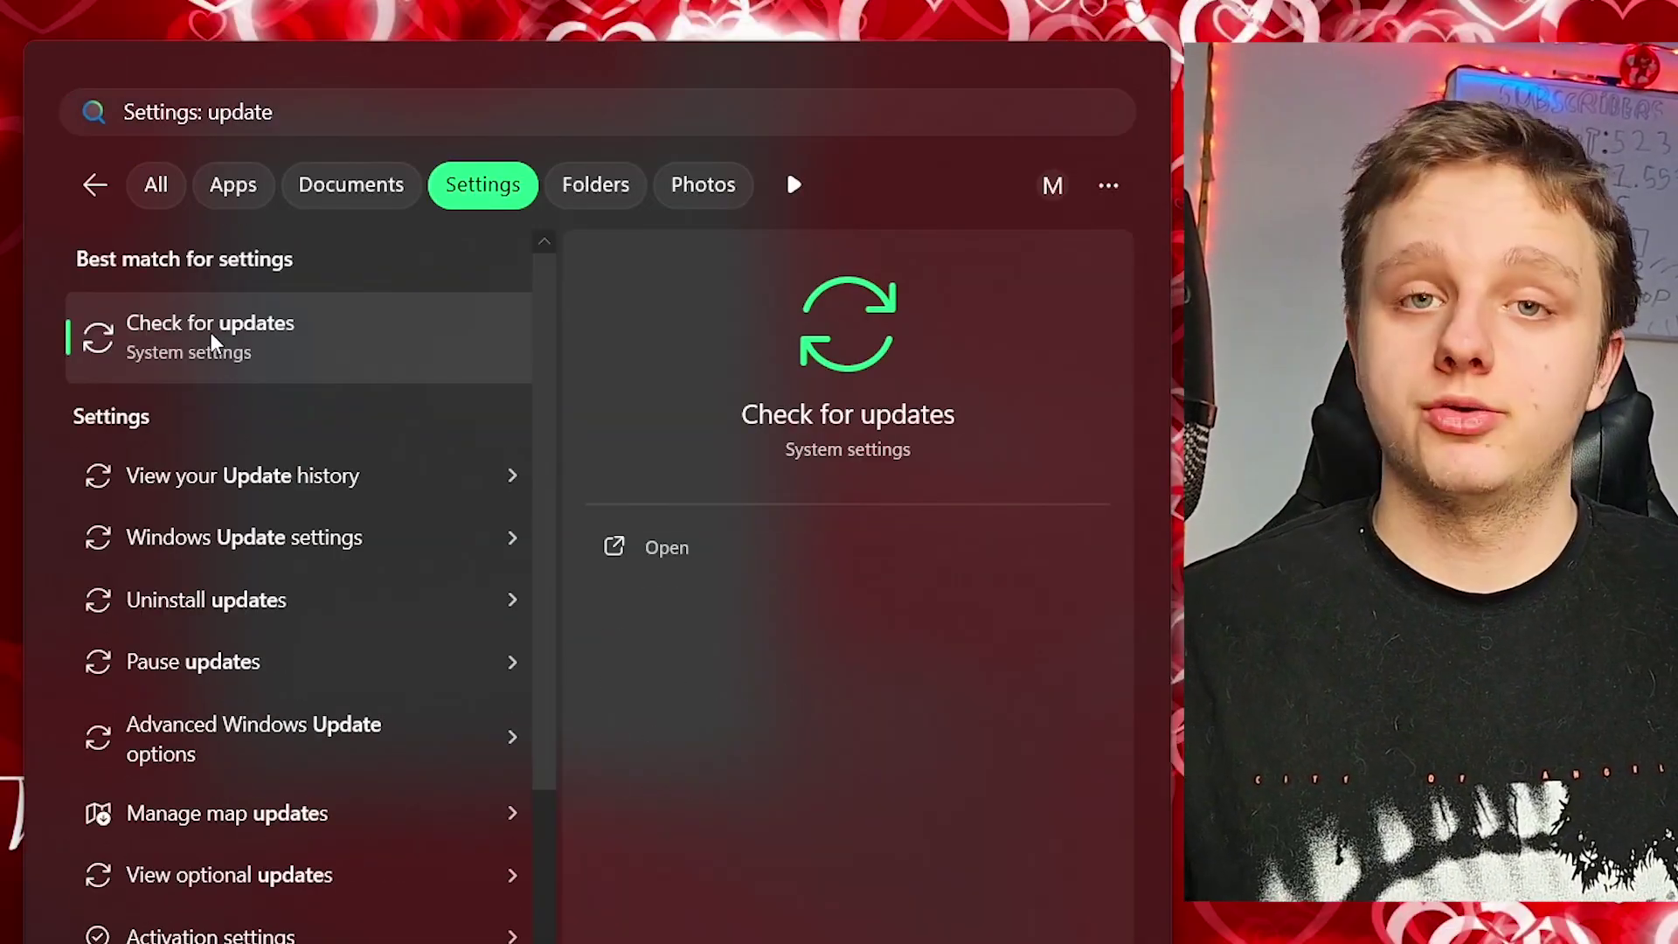
{"action": "left_click", "coordinate": [210, 341]}
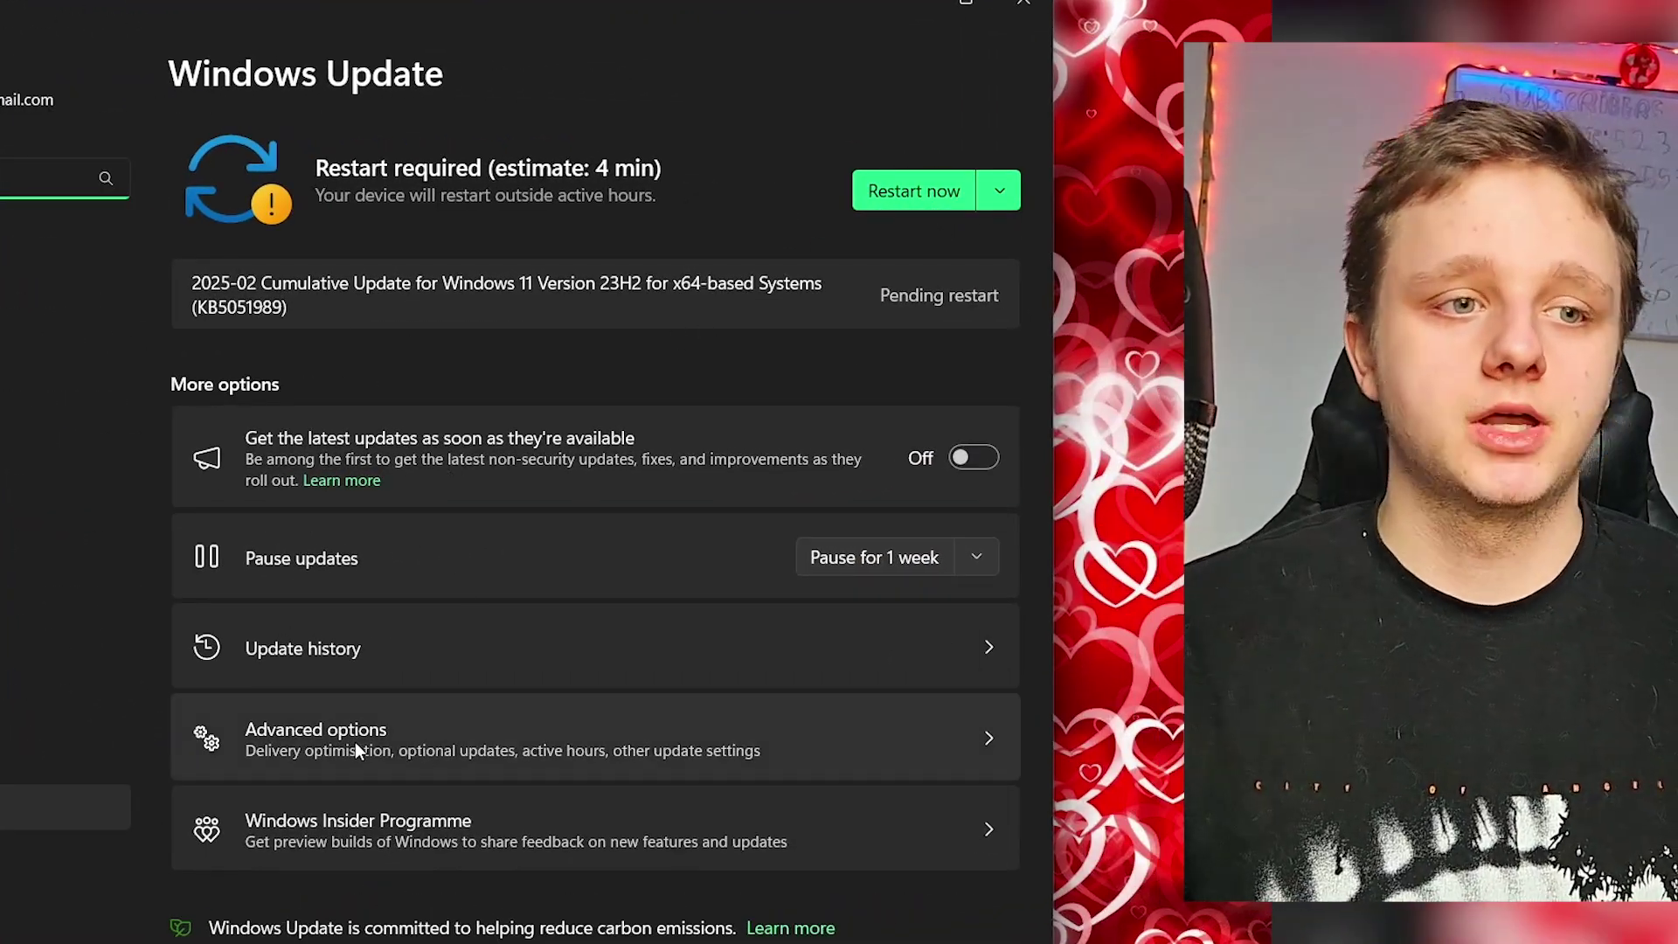
{"action": "left_click", "coordinate": [355, 742]}
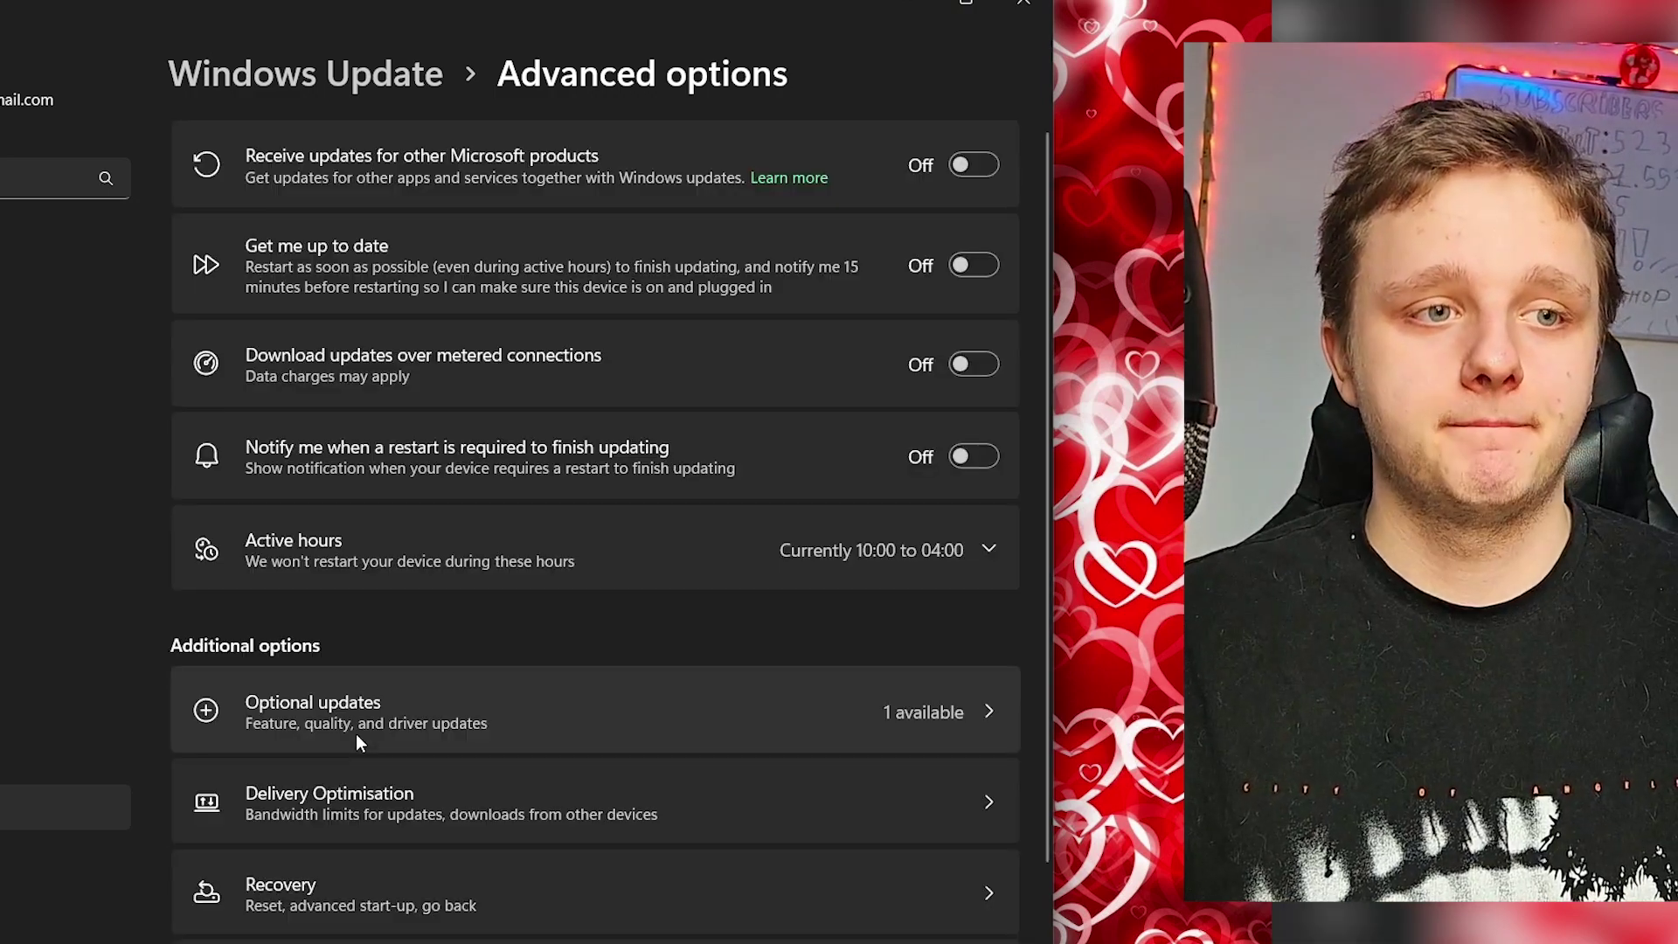
{"action": "left_click", "coordinate": [375, 697]}
{"action": "left_click", "coordinate": [411, 191]}
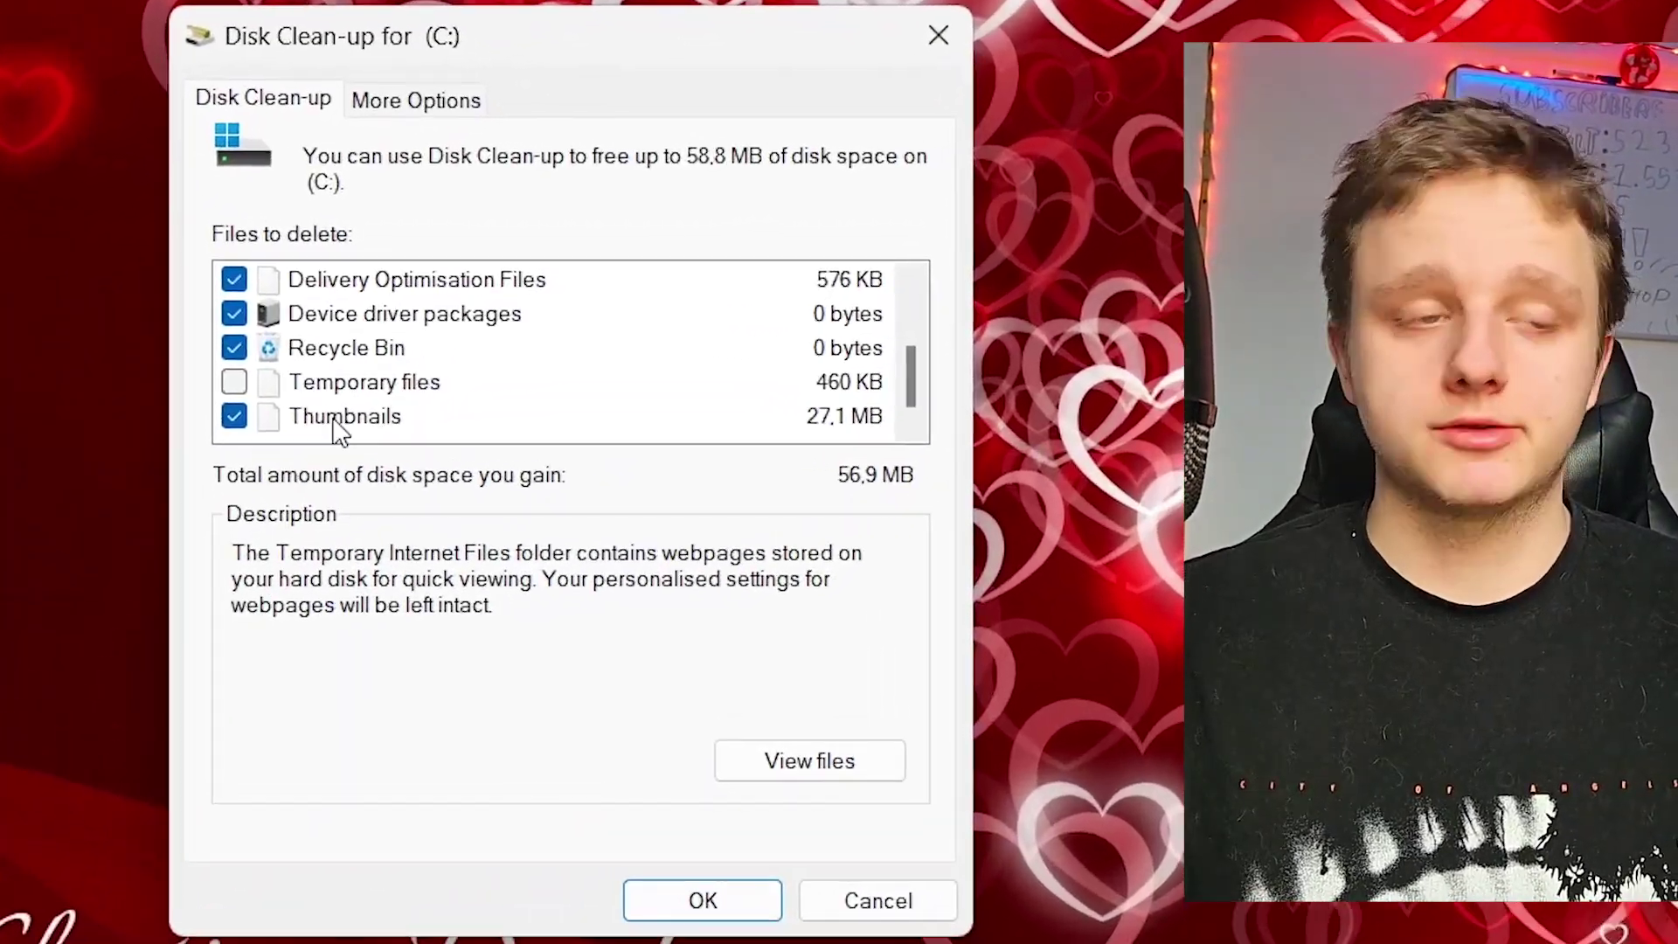
Tick Temporary files in Disk Clean-up, raising the total to 57,3 MB, and review the list.
{"action": "left_click", "coordinate": [233, 382]}
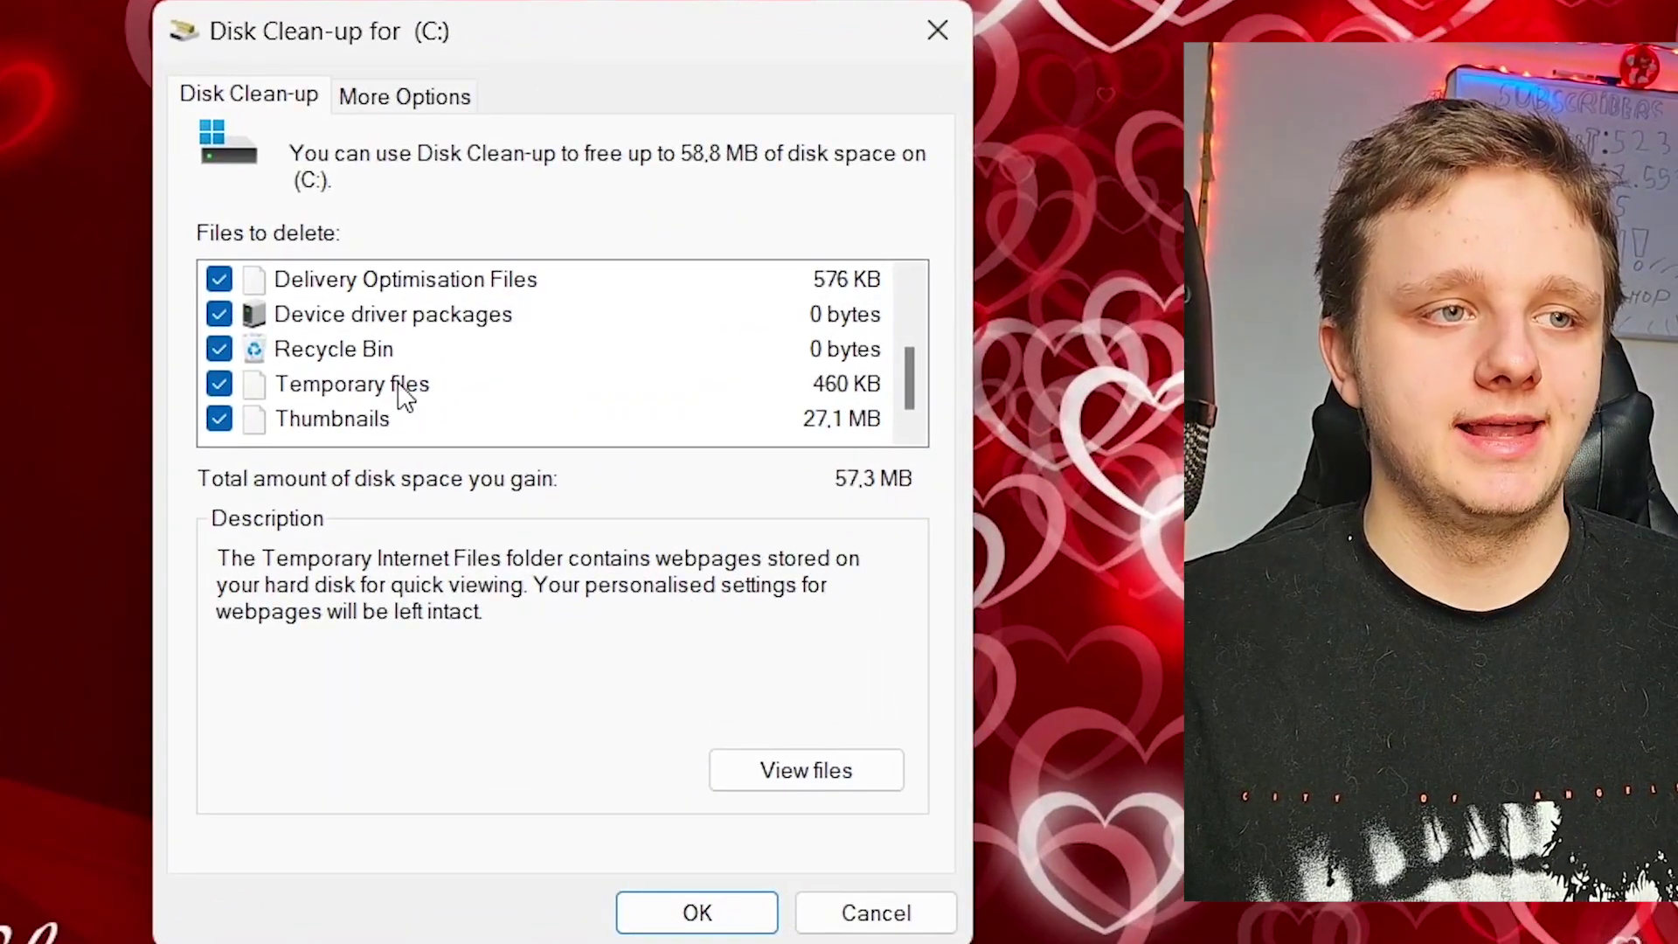
{"action": "scroll", "coordinate": [430, 419], "scroll_direction": "up", "scroll_amount": 2}
{"action": "scroll", "coordinate": [434, 421], "scroll_direction": "down", "scroll_amount": 2}
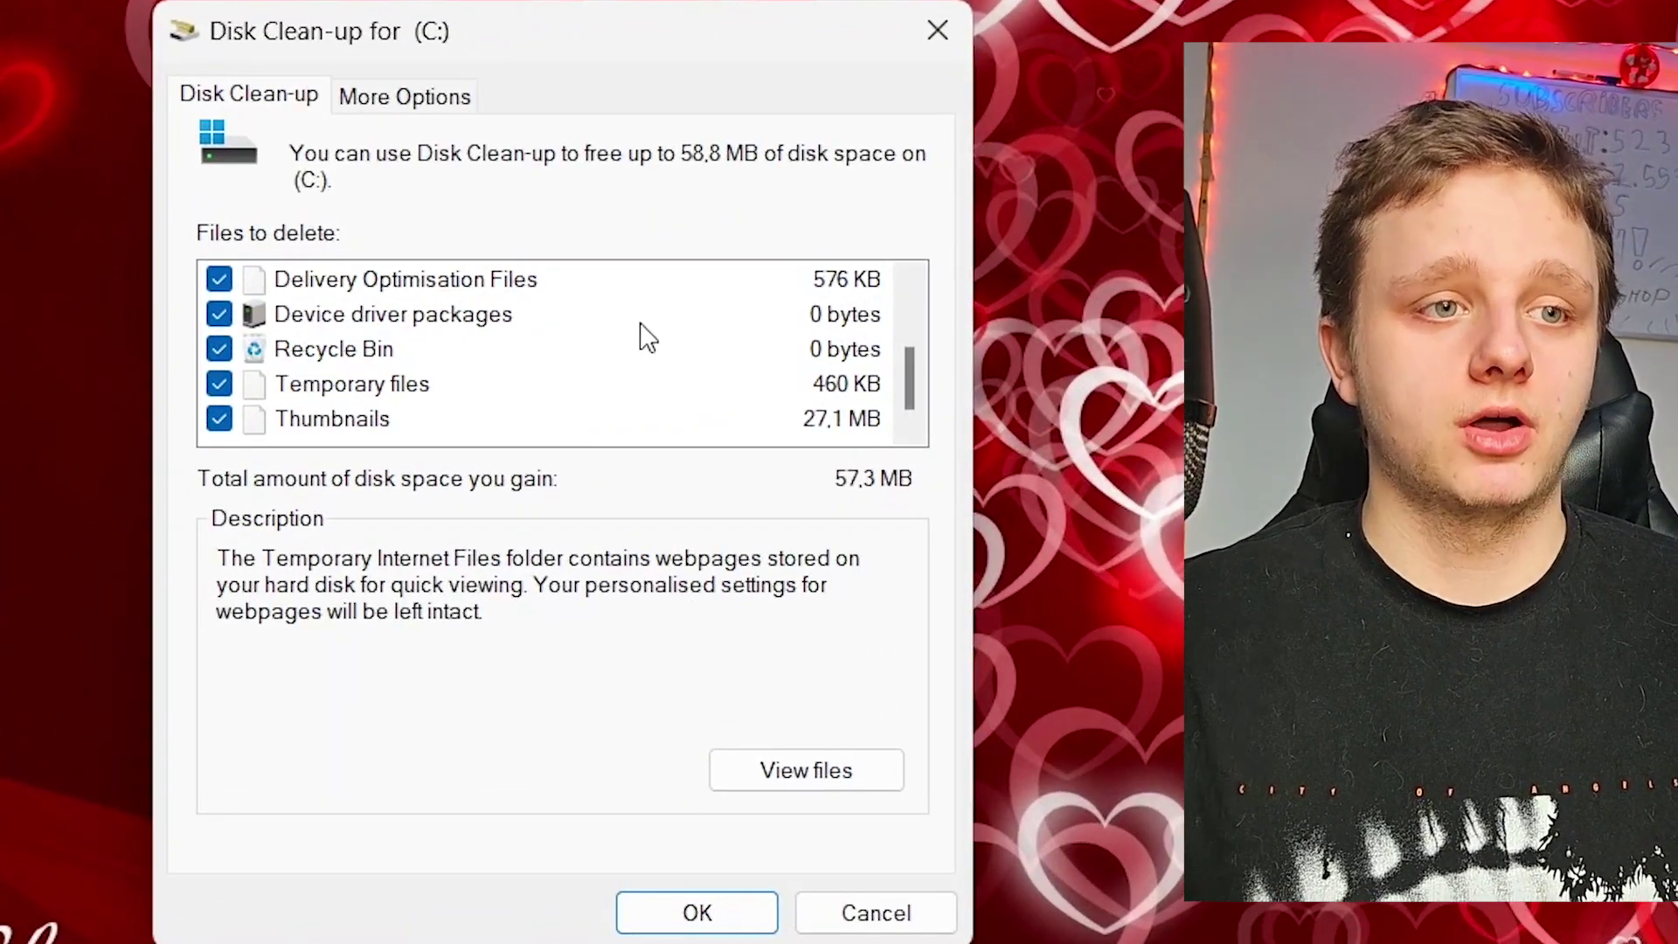
{"action": "scroll", "coordinate": [551, 344], "scroll_direction": "up", "scroll_amount": 2}
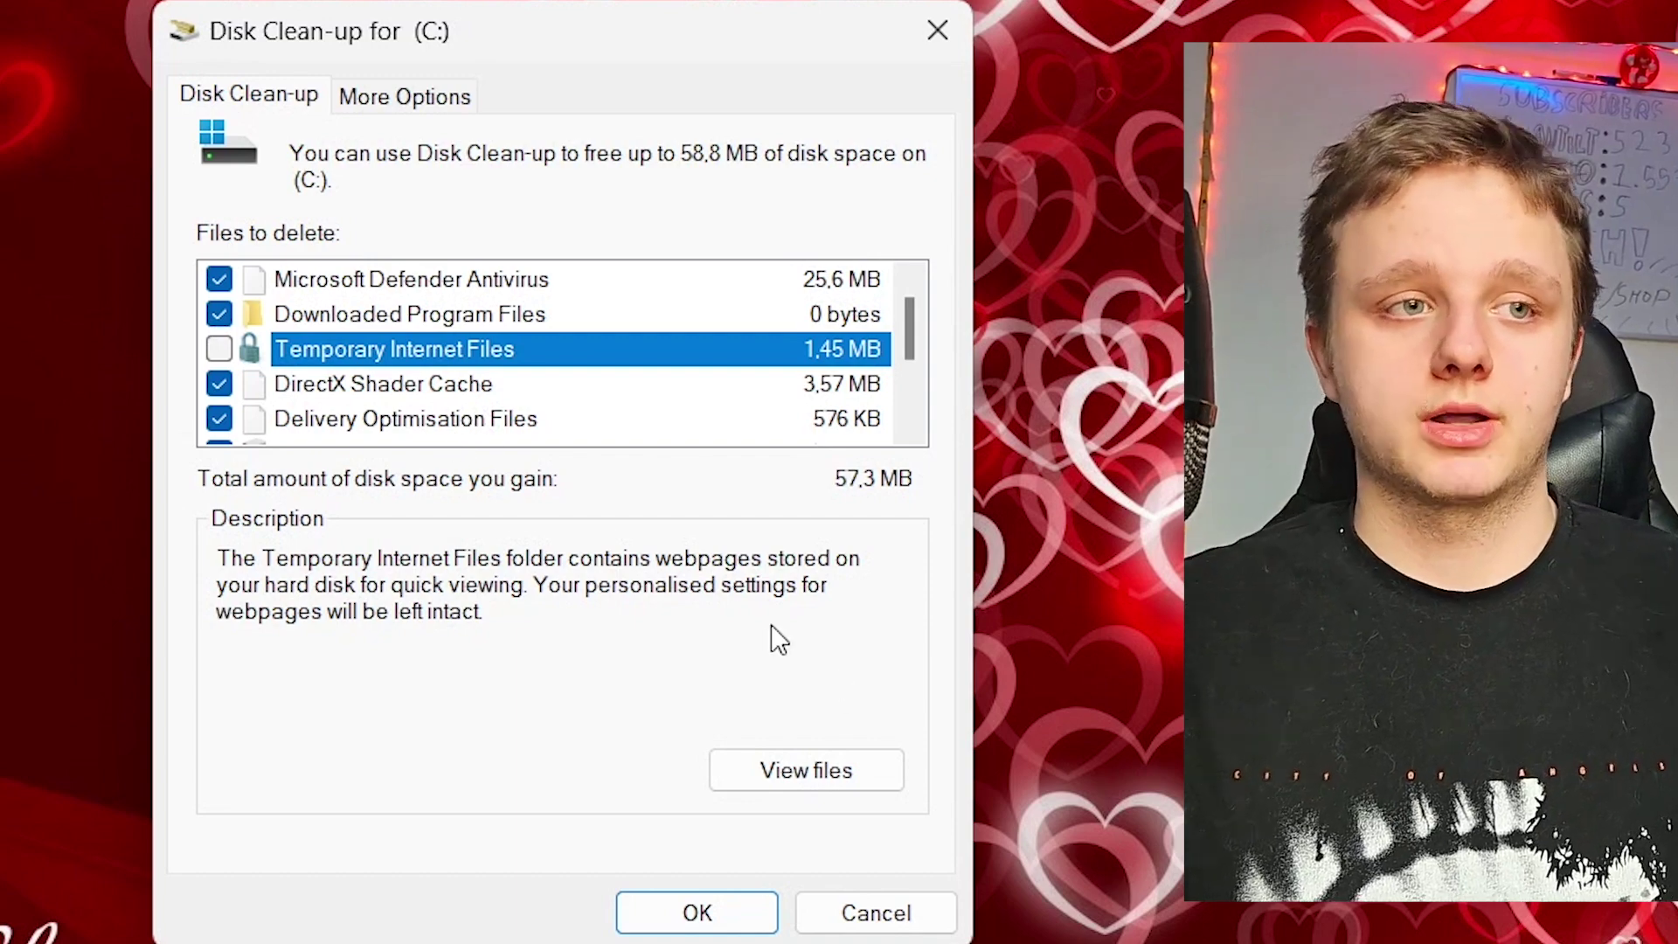
{"action": "scroll", "coordinate": [559, 345], "scroll_direction": "down", "scroll_amount": 2}
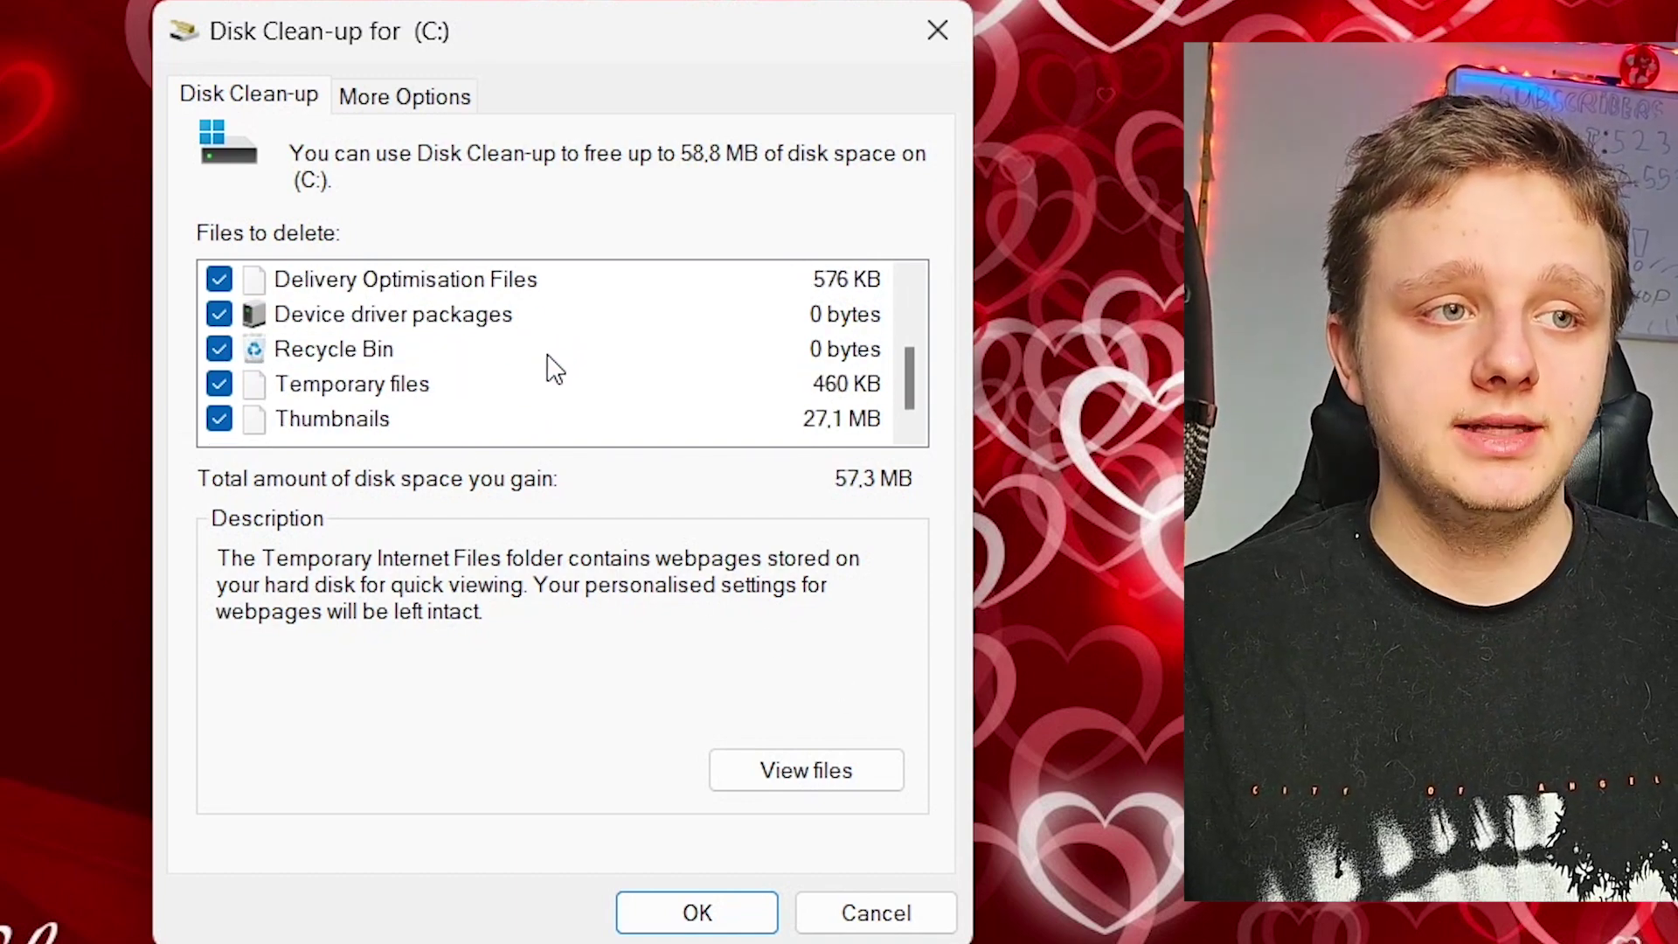
{"action": "scroll", "coordinate": [555, 368], "scroll_direction": "up", "scroll_amount": 2}
{"action": "scroll", "coordinate": [559, 376], "scroll_direction": "down", "scroll_amount": 2}
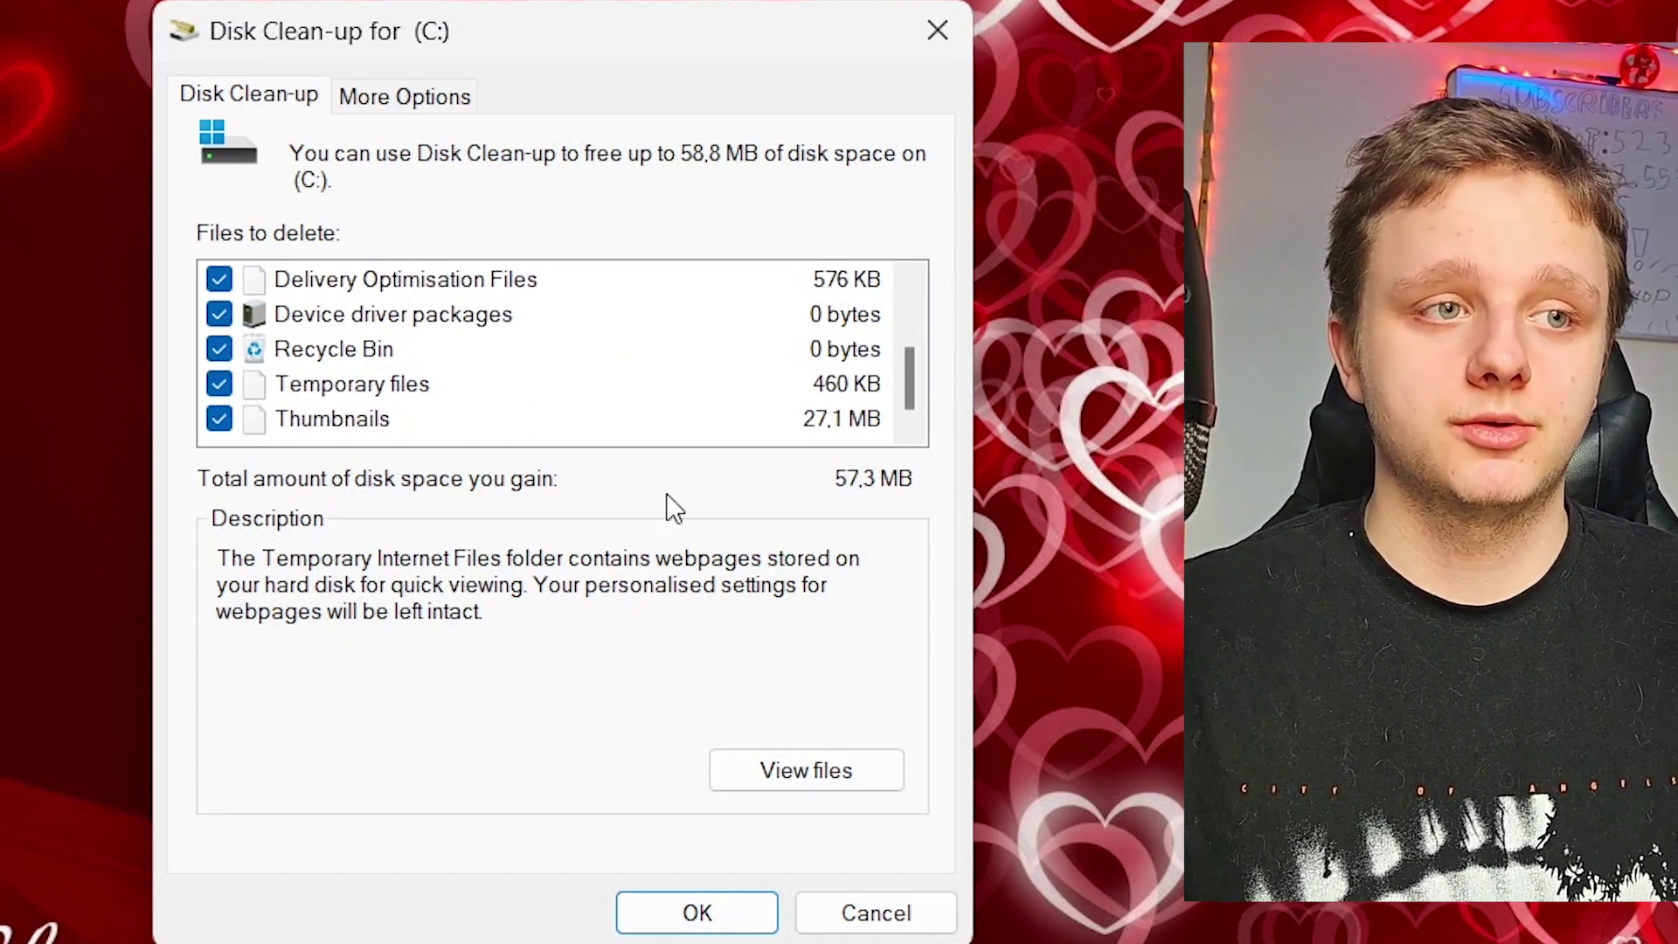
Start Disk Clean-up and confirm permanently deleting the selected files.
{"action": "left_click", "coordinate": [700, 913]}
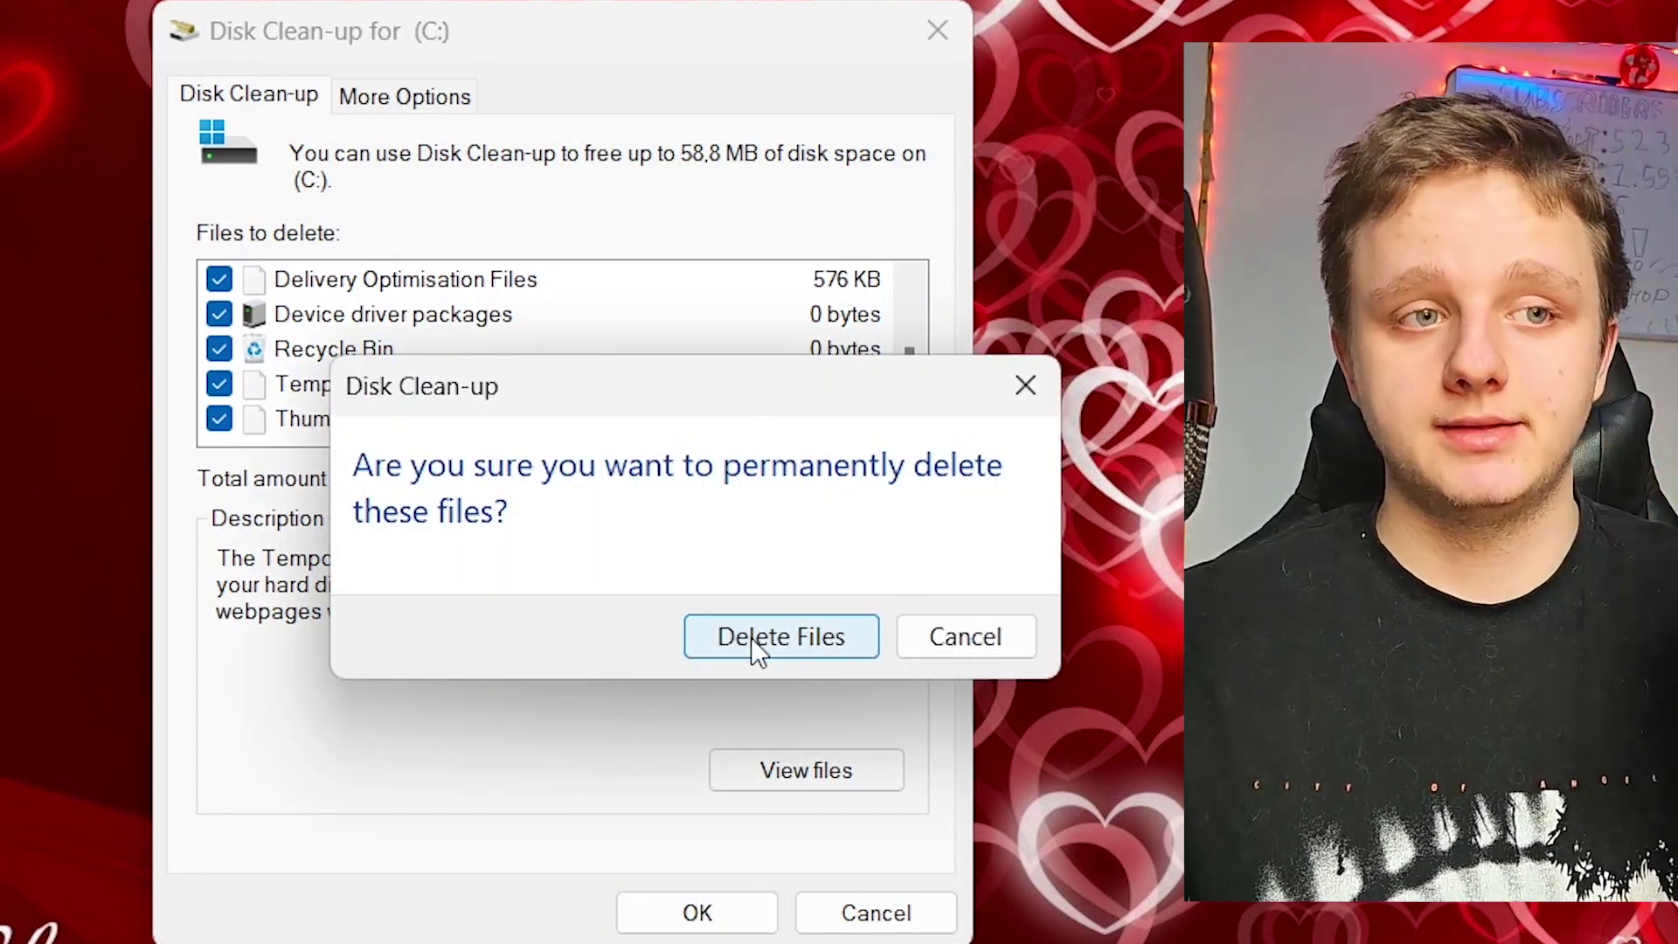
{"action": "left_click", "coordinate": [729, 652]}
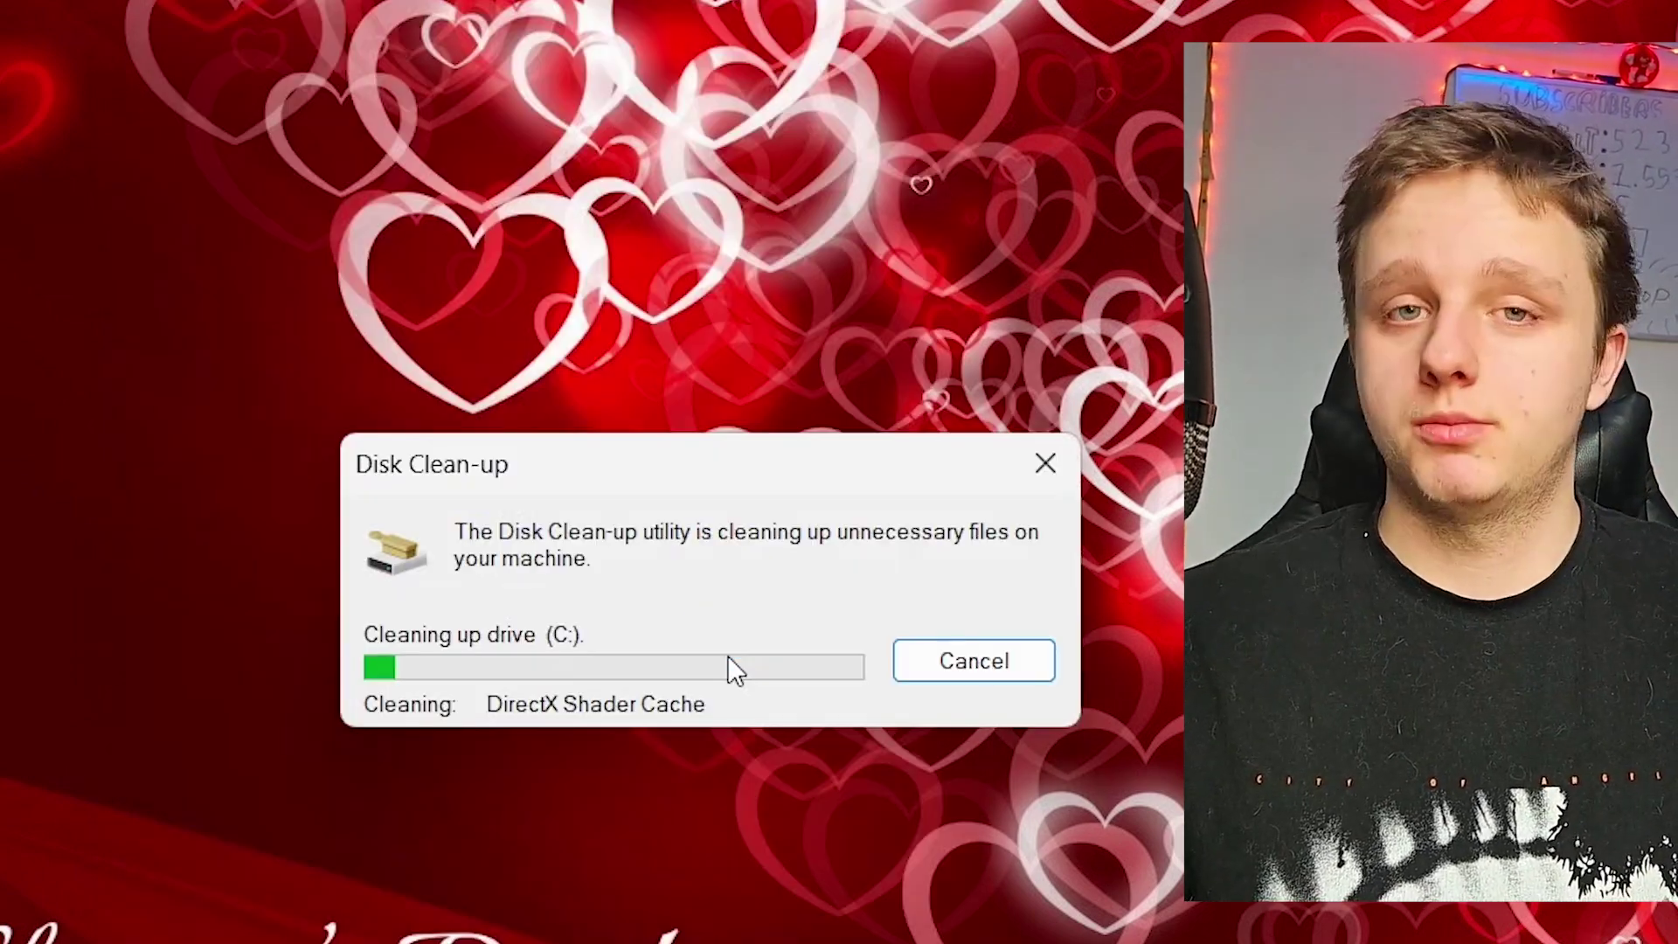